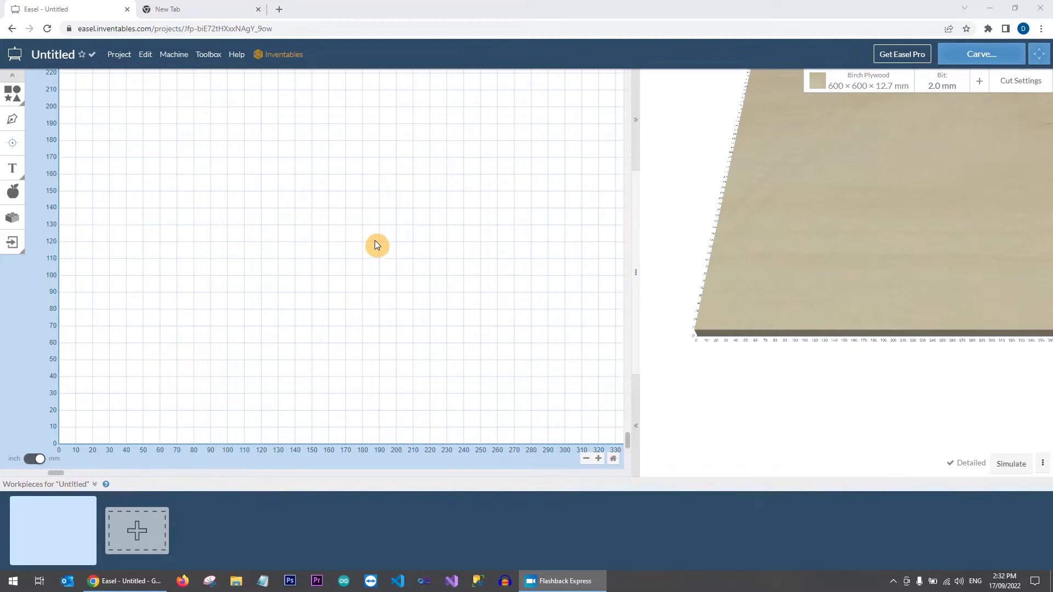
Look through the fonts offered by Easel's text tool, noting which ones are marked PRO
{"action": "left_click", "coordinate": [13, 174]}
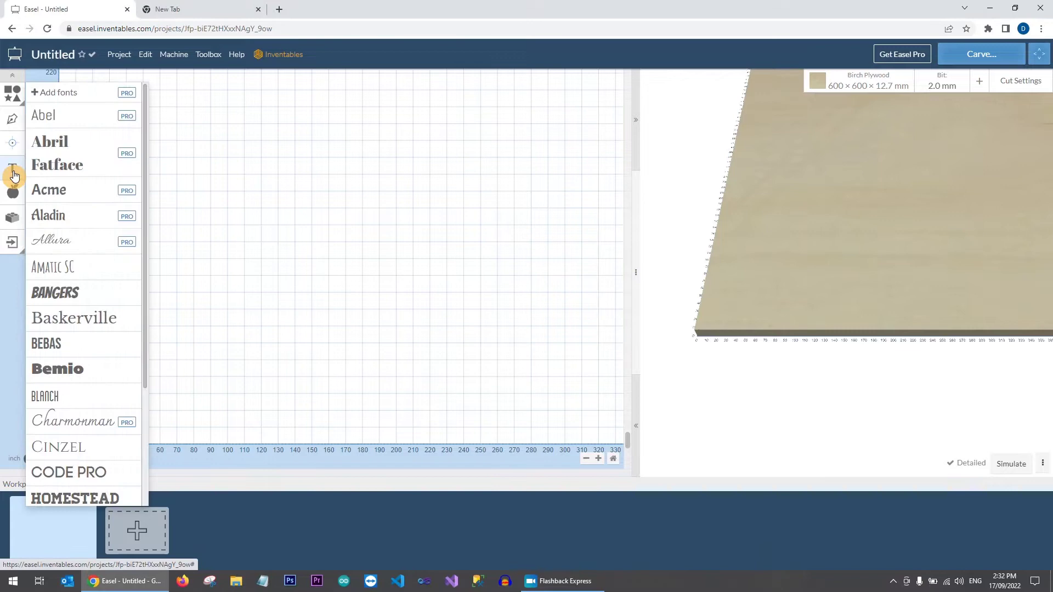
{"action": "mouse_move", "coordinate": [128, 102]}
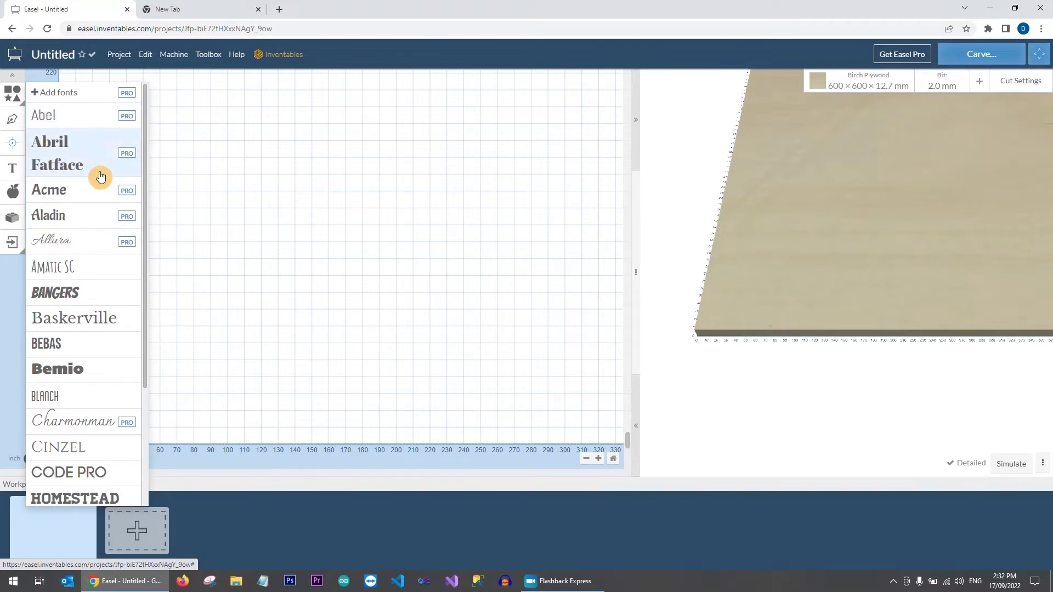
{"action": "scroll", "coordinate": [103, 170], "scroll_direction": "down", "scroll_amount": 3}
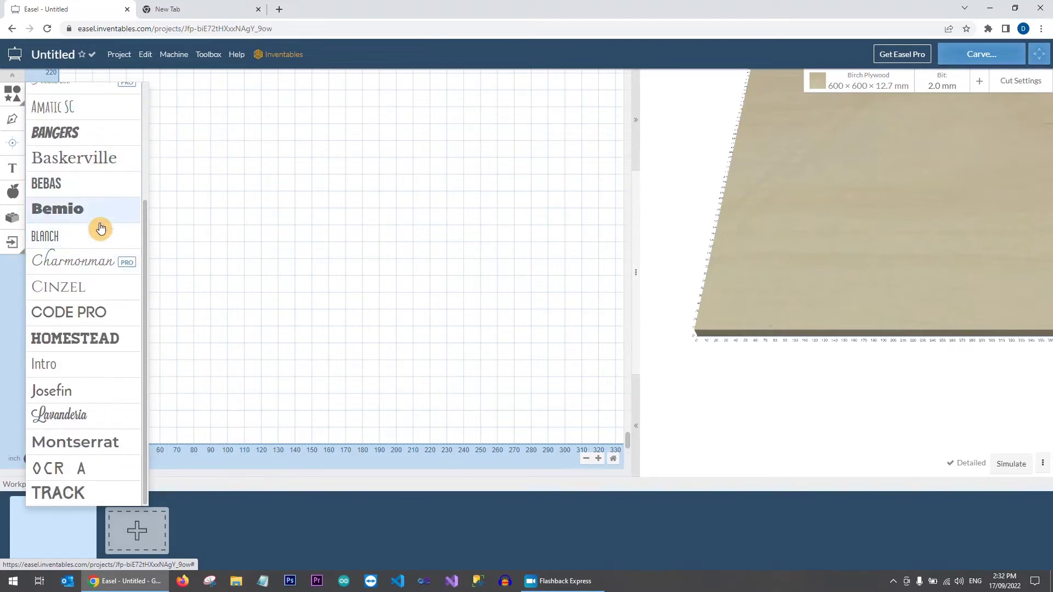
{"action": "scroll", "coordinate": [78, 158], "scroll_direction": "up", "scroll_amount": 3}
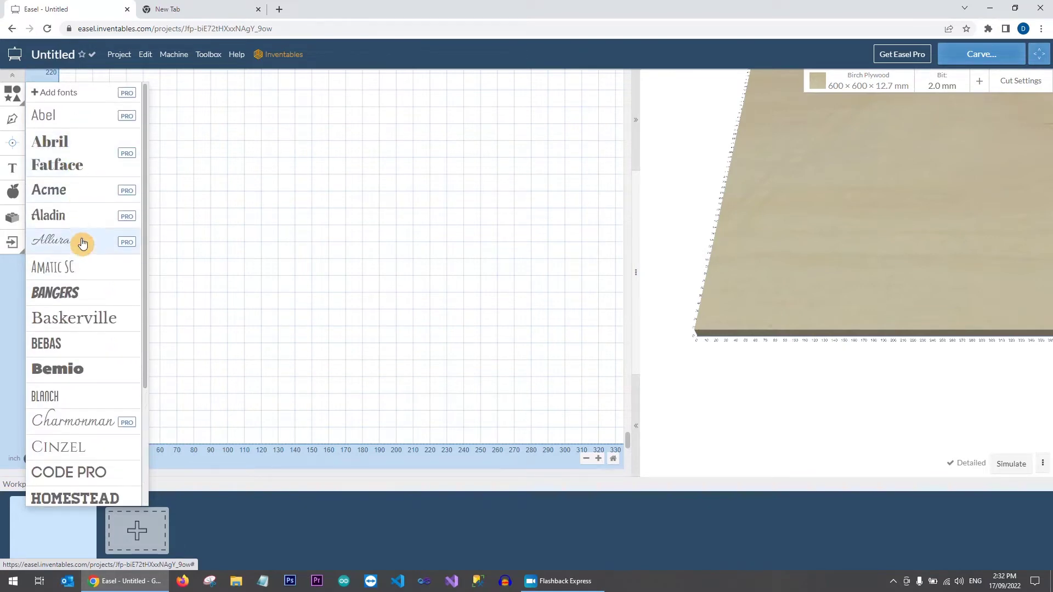
{"action": "scroll", "coordinate": [85, 241], "scroll_direction": "down", "scroll_amount": 1}
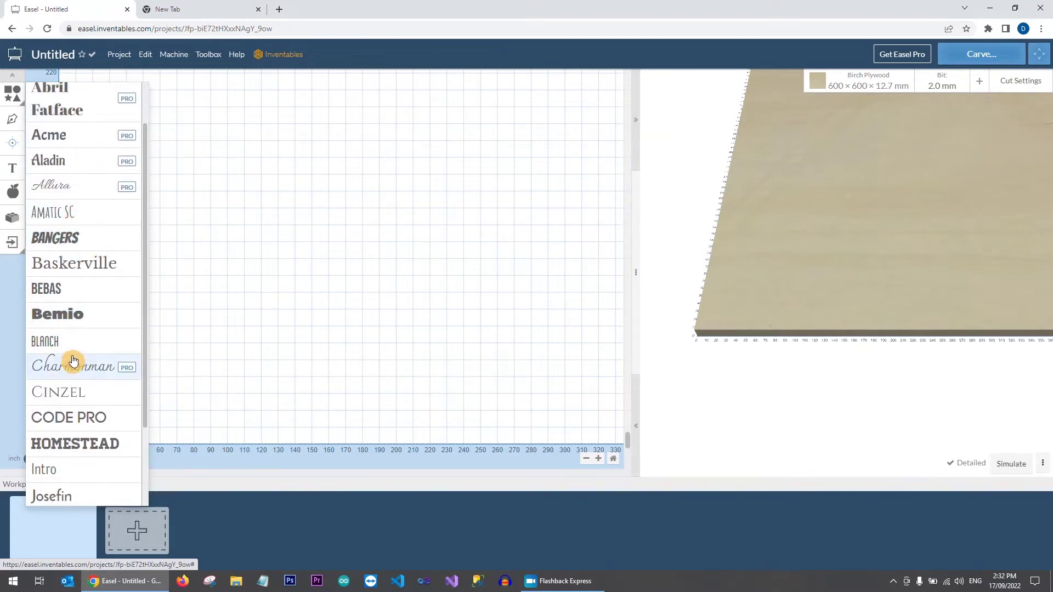
{"action": "scroll", "coordinate": [77, 384], "scroll_direction": "down", "scroll_amount": 2}
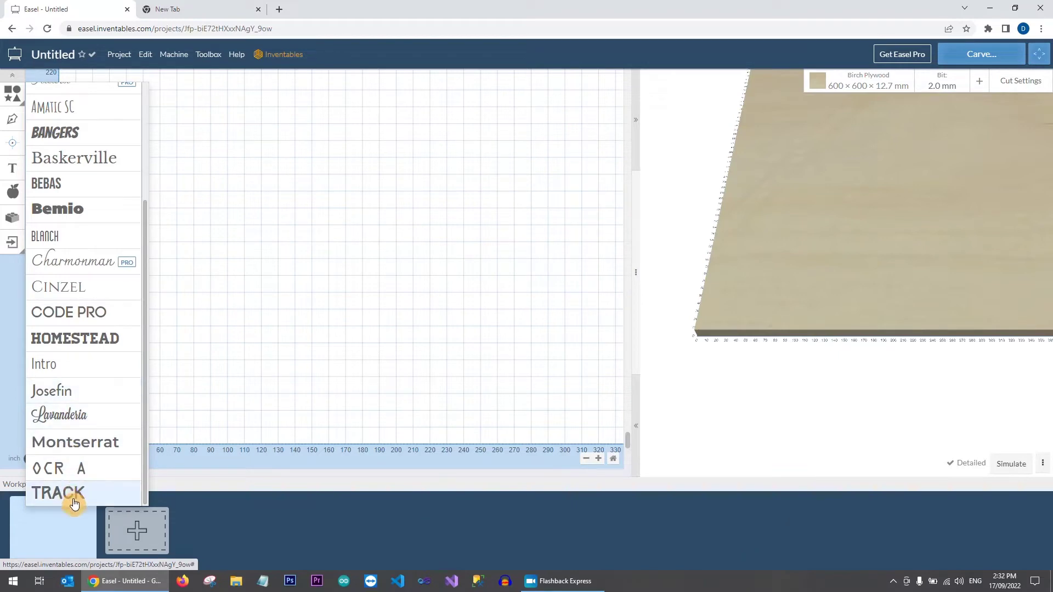
{"action": "scroll", "coordinate": [82, 463], "scroll_direction": "up", "scroll_amount": 3}
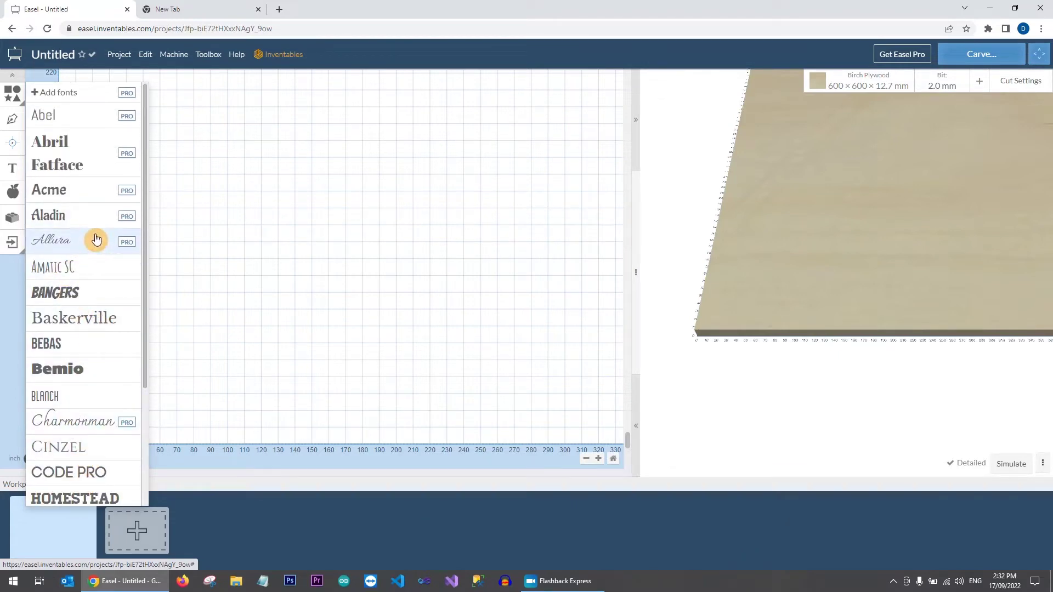
{"action": "scroll", "coordinate": [85, 196], "scroll_direction": "down", "scroll_amount": 3}
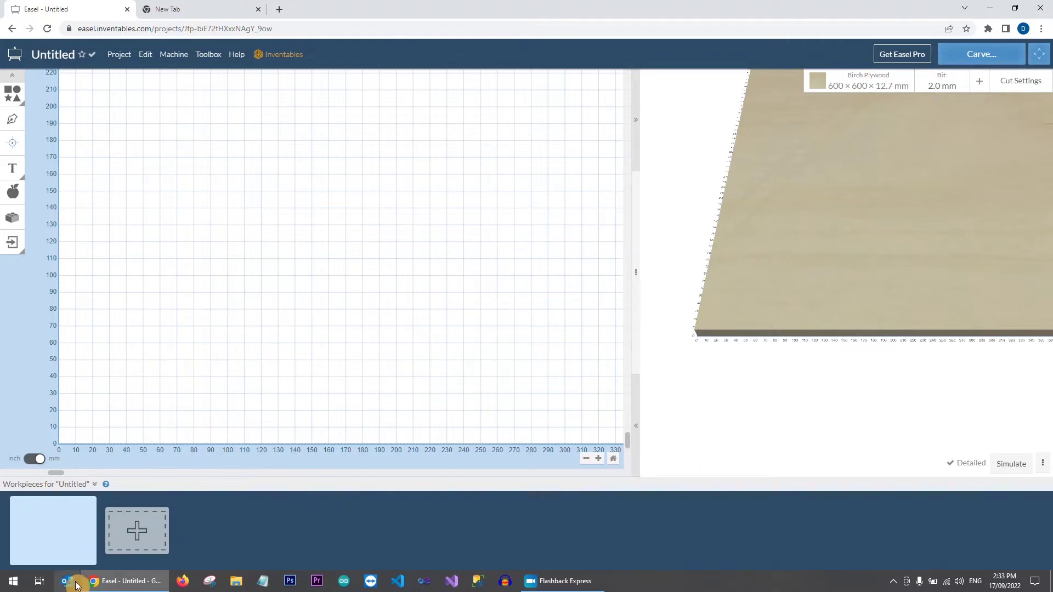
Open Paint and enlarge the blank canvas to about 6168 × 1372 px
{"action": "left_click", "coordinate": [12, 585]}
{"action": "type", "text": "paint"}
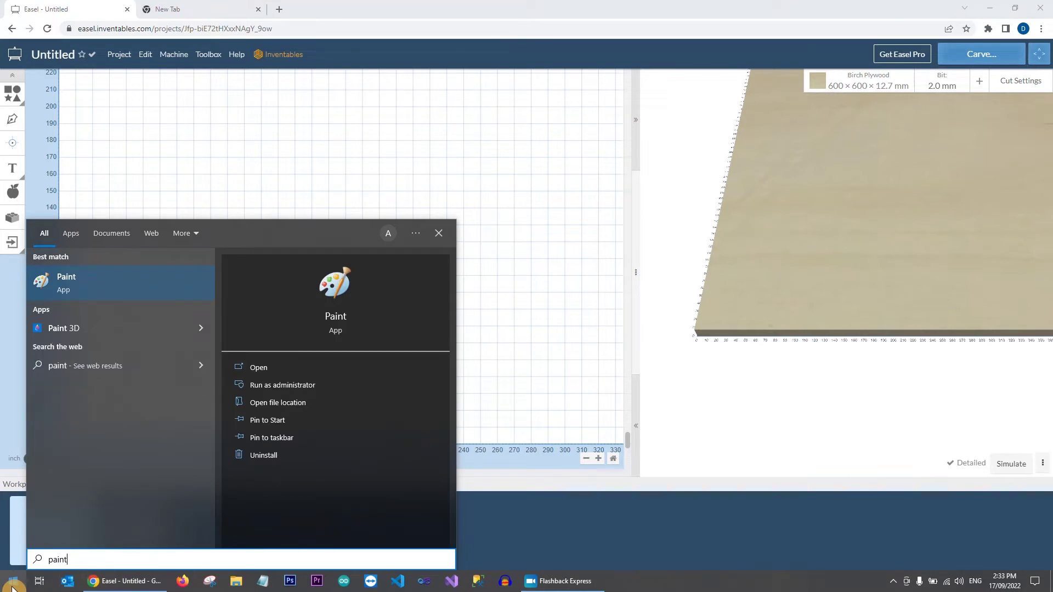
{"action": "key", "text": "Return"}
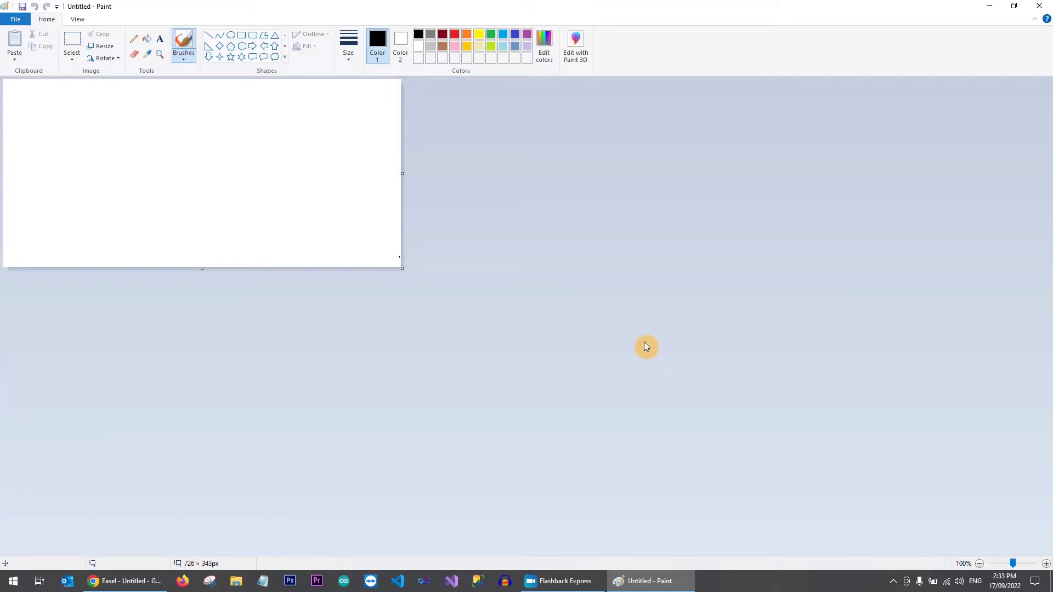
{"action": "scroll", "coordinate": [644, 345], "scroll_direction": "down", "scroll_amount": 1, "text": "ctrl"}
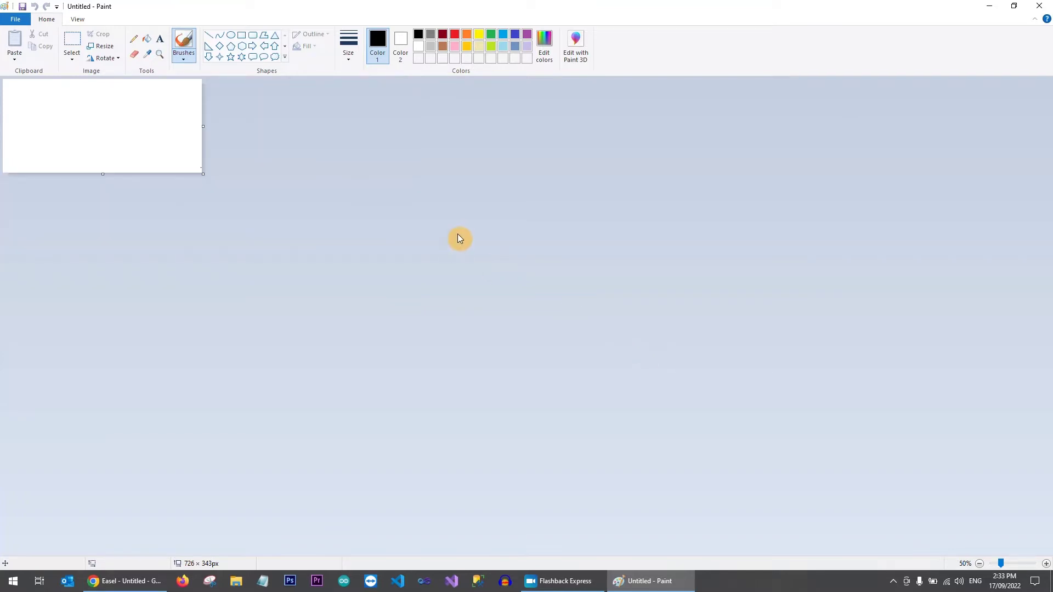
{"action": "scroll", "coordinate": [459, 238], "scroll_direction": "down", "scroll_amount": 1, "text": "ctrl"}
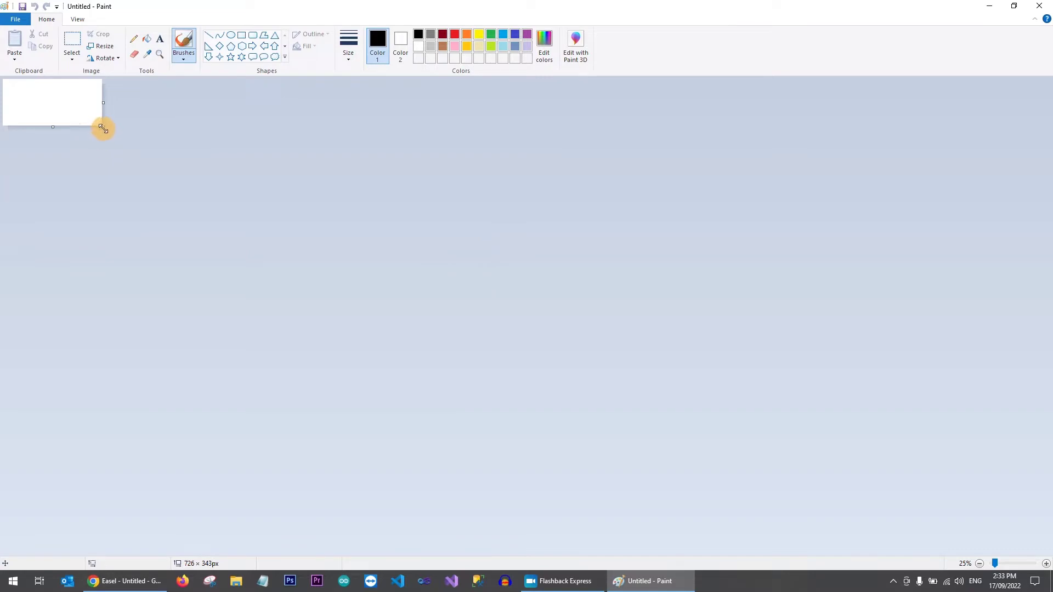
{"action": "left_click_drag", "start_coordinate": [105, 127], "coordinate": [848, 268]}
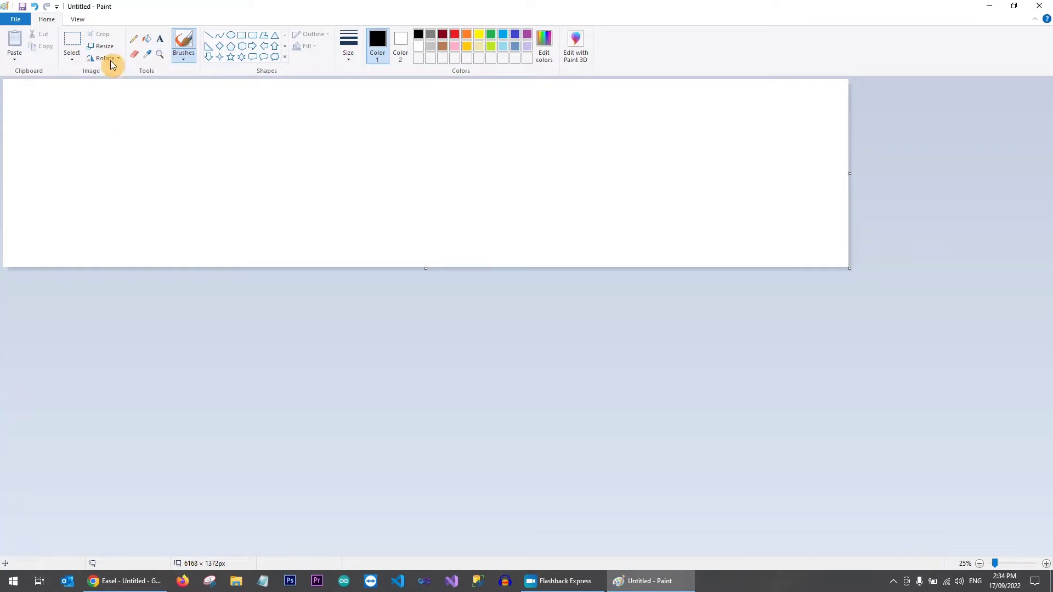
Add a text box spanning nearly the whole canvas, containing the text "HELLO!"
{"action": "left_click", "coordinate": [159, 40]}
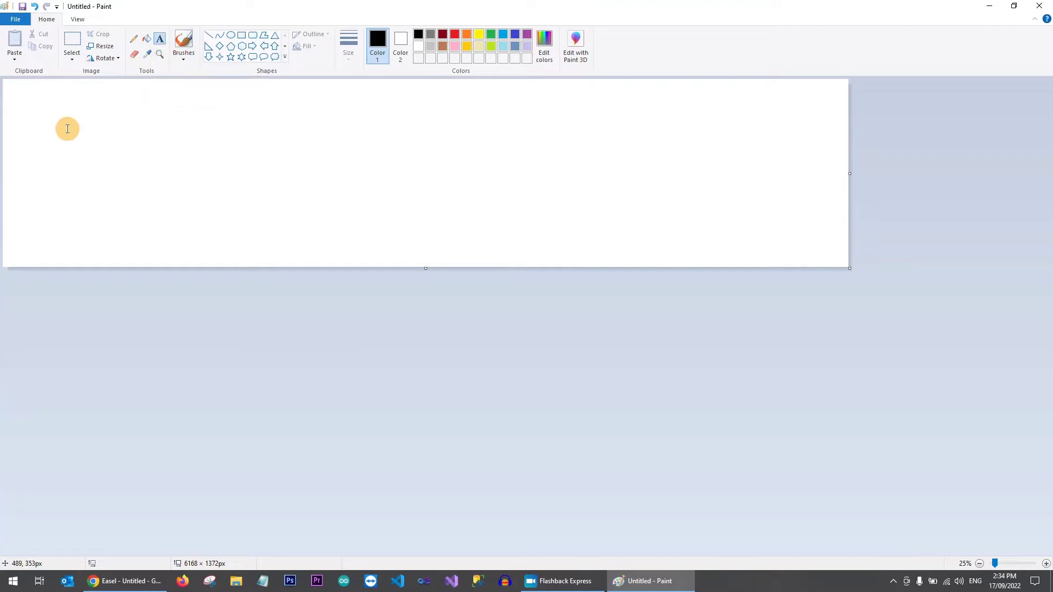
{"action": "left_click_drag", "start_coordinate": [22, 94], "coordinate": [828, 255]}
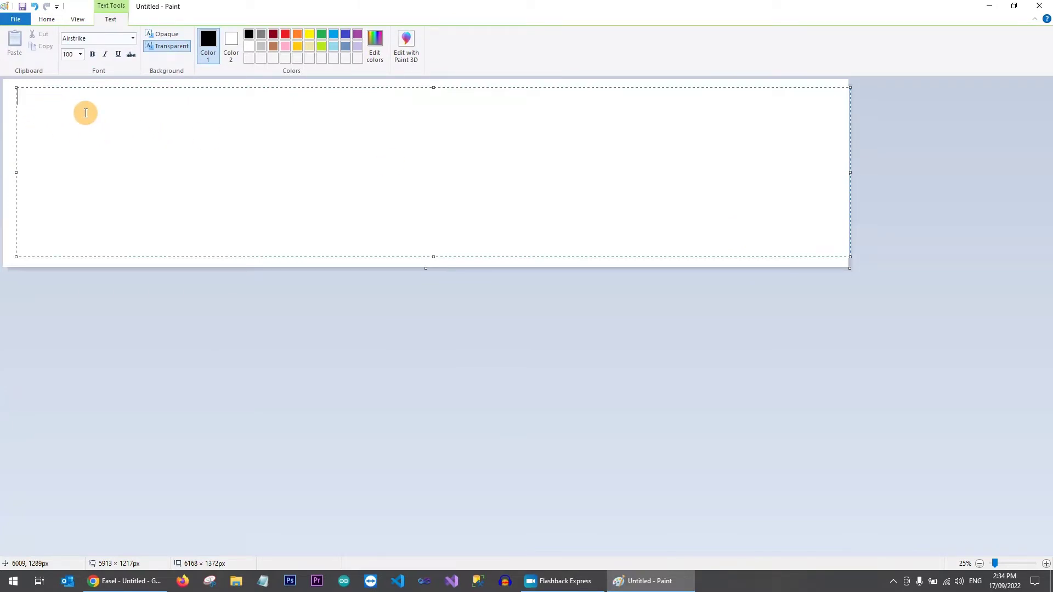
{"action": "type", "text": "HERLLO!"}
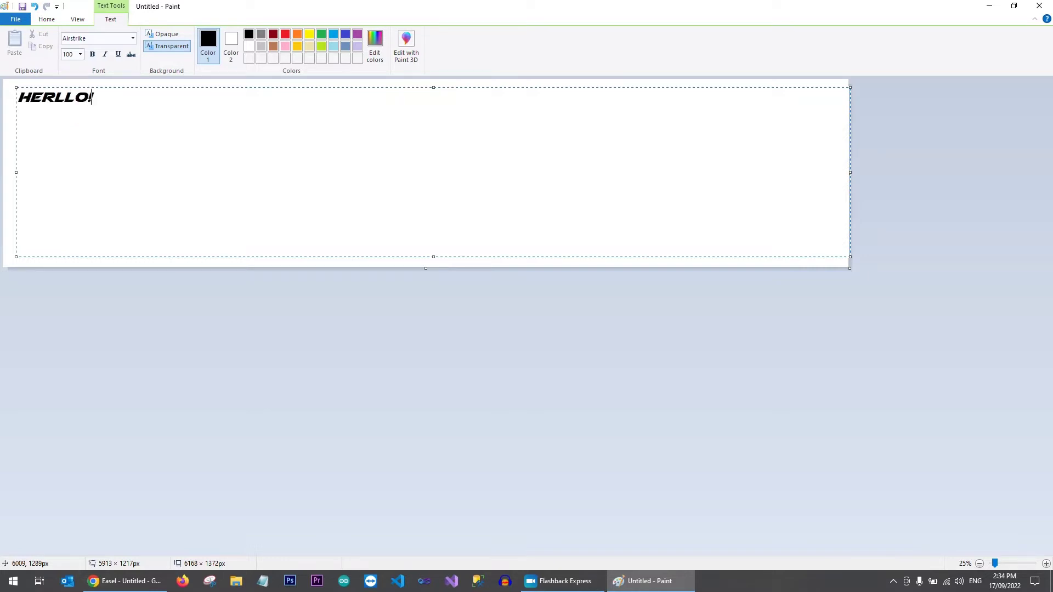
{"action": "key", "text": "BackSpace"}
{"action": "key", "text": "BackSpace"}
{"action": "key", "text": "BackSpace"}
{"action": "key", "text": "BackSpace"}
{"action": "key", "text": "BackSpace"}
{"action": "type", "text": "LLO!"}
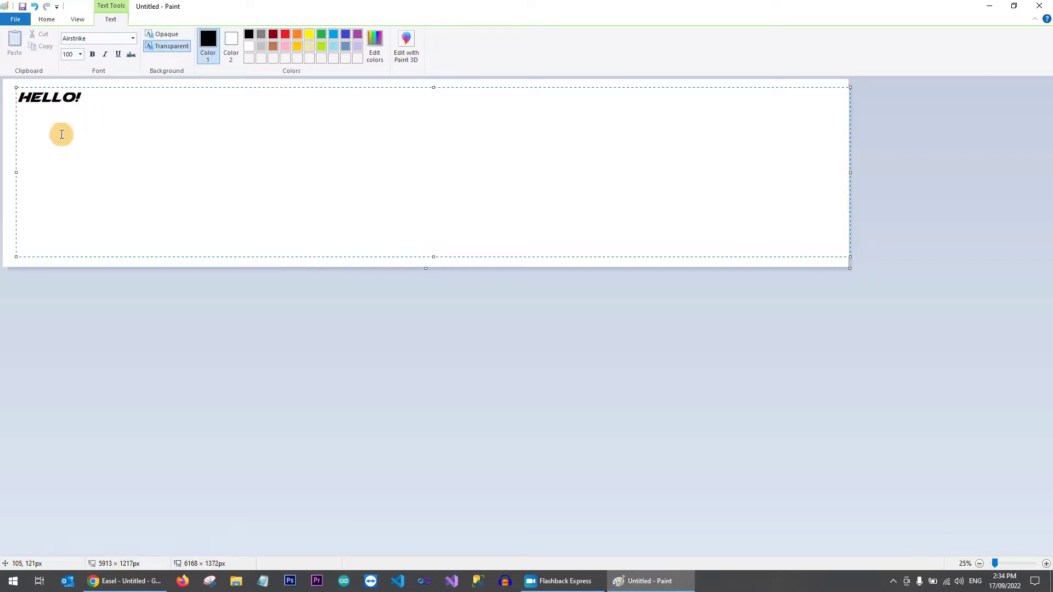
Look through the installed fonts available for the "HELLO!" text, leaving its font as it is
{"action": "left_click_drag", "start_coordinate": [106, 94], "coordinate": [10, 94]}
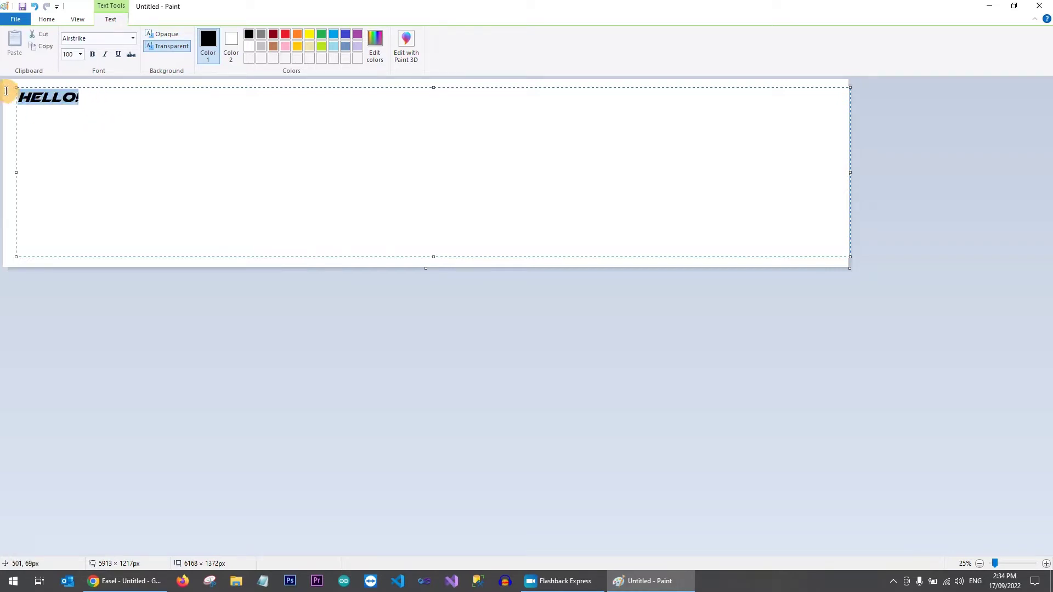
{"action": "left_click", "coordinate": [135, 40]}
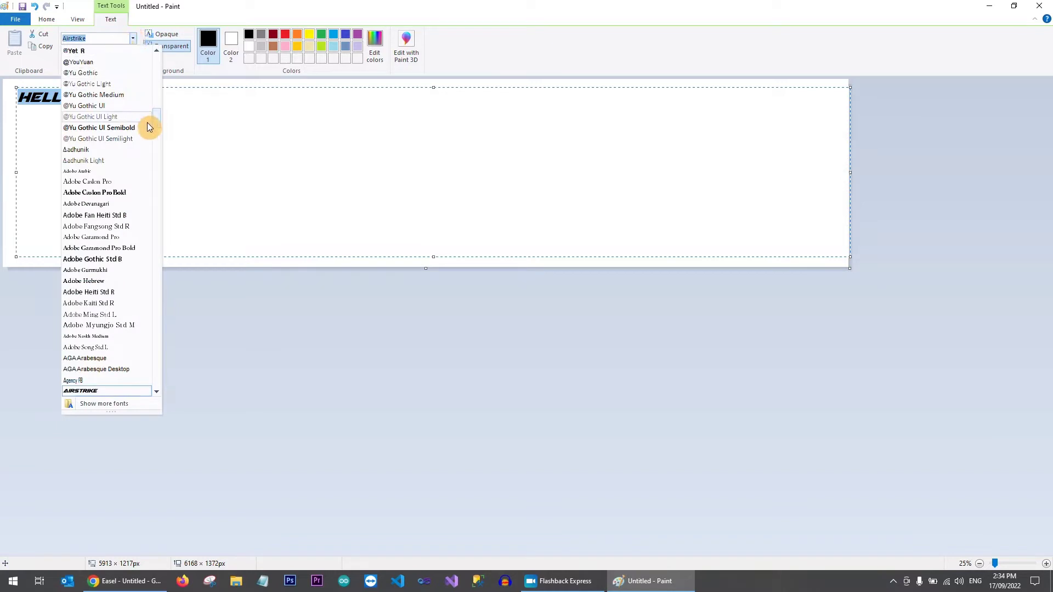
{"action": "left_click_drag", "start_coordinate": [155, 116], "coordinate": [153, 87]}
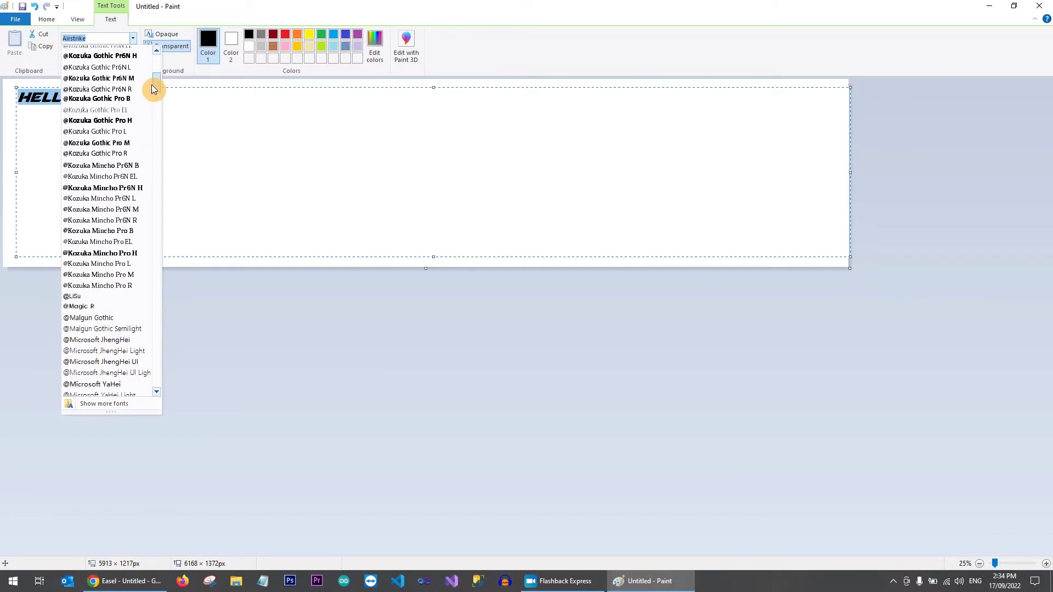
{"action": "left_click", "coordinate": [200, 142]}
{"action": "left_click", "coordinate": [125, 112]}
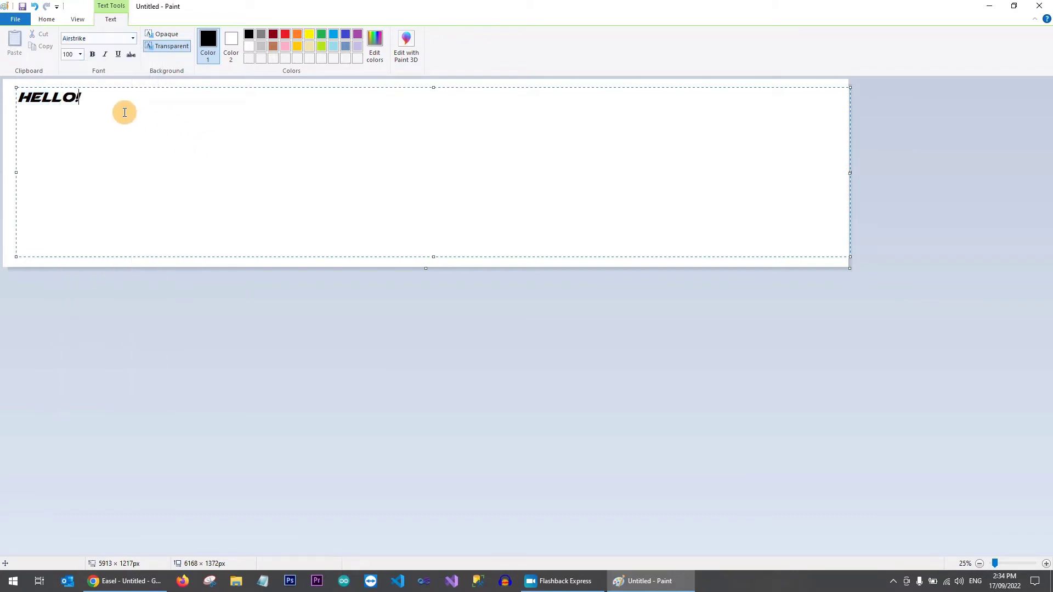
Switch to the browser, search for "1001fonts" in a new tab and open the 1001 Fonts website
{"action": "left_click", "coordinate": [112, 581]}
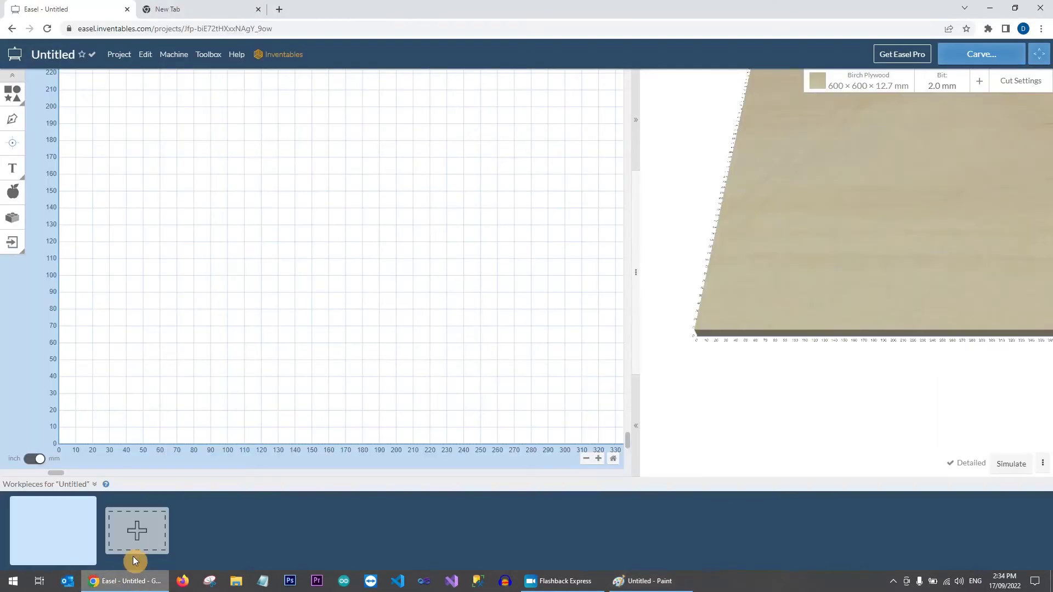
{"action": "left_click", "coordinate": [281, 12]}
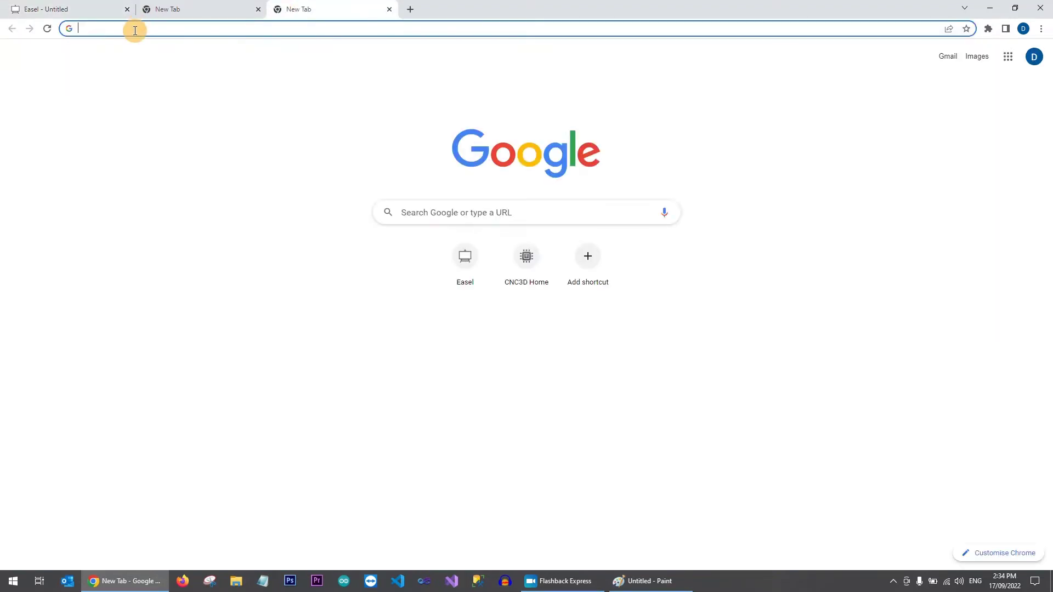
{"action": "type", "text": "0"}
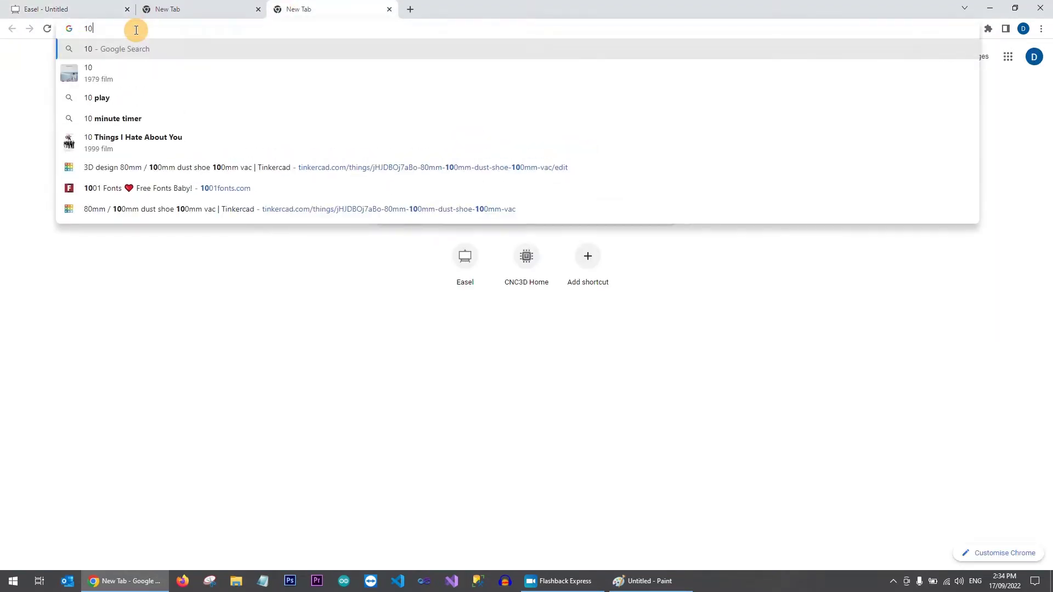
{"action": "type", "text": "01fonts"}
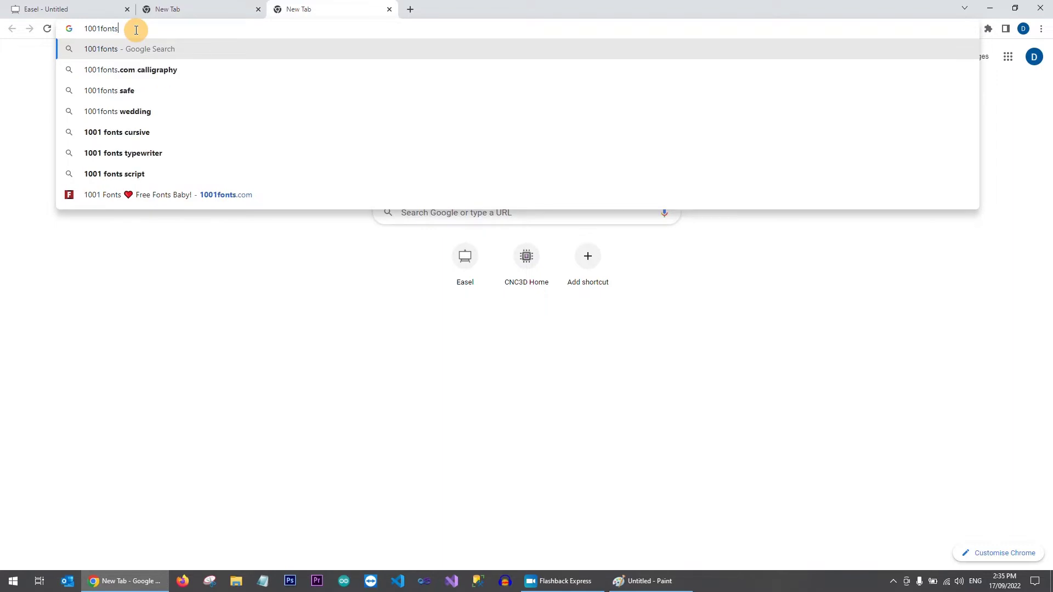
{"action": "key", "text": "Return"}
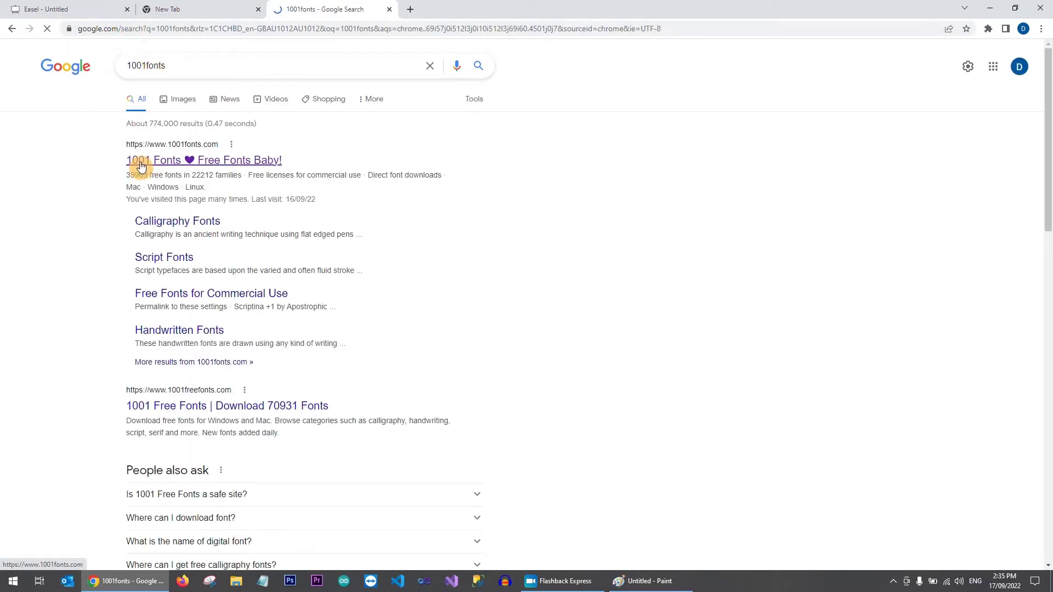
{"action": "left_click", "coordinate": [214, 164]}
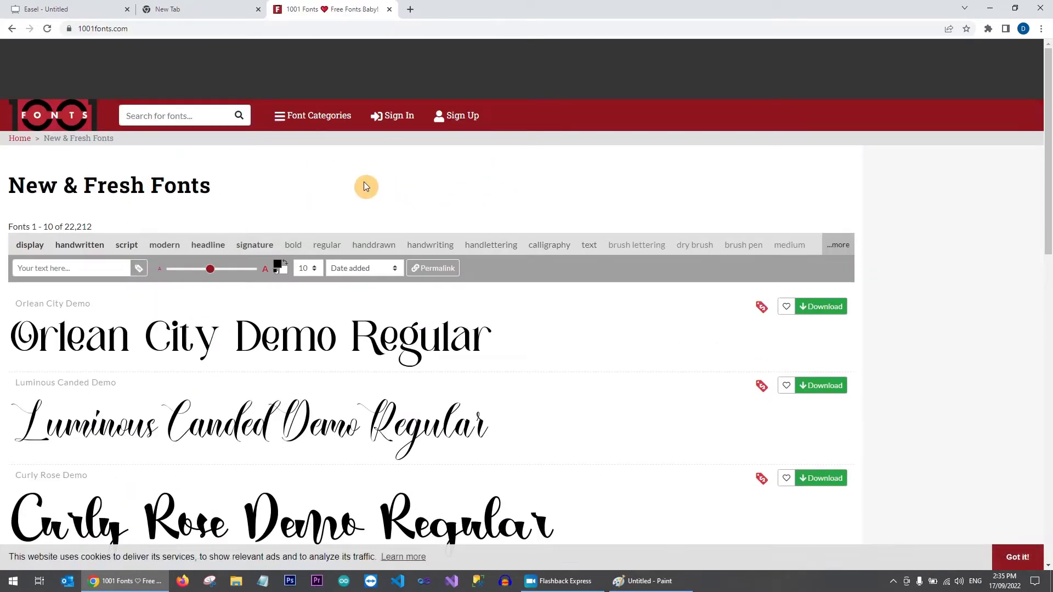
Set the custom sample text of the font previews to "Hello!"
{"action": "scroll", "coordinate": [471, 247], "scroll_direction": "down", "scroll_amount": 8}
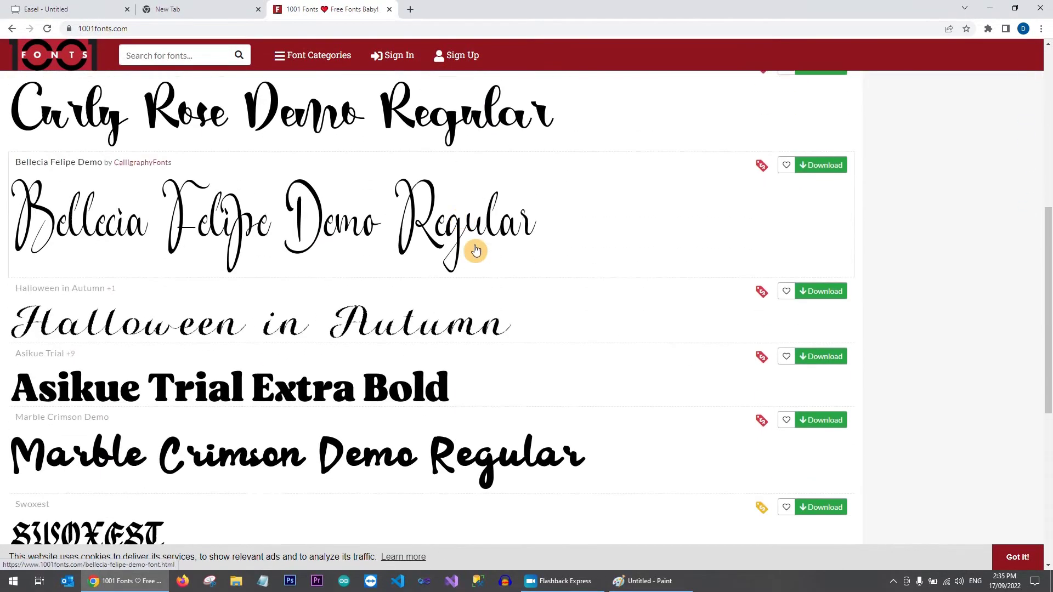
{"action": "scroll", "coordinate": [478, 244], "scroll_direction": "down", "scroll_amount": 6}
{"action": "scroll", "coordinate": [461, 246], "scroll_direction": "up", "scroll_amount": 12}
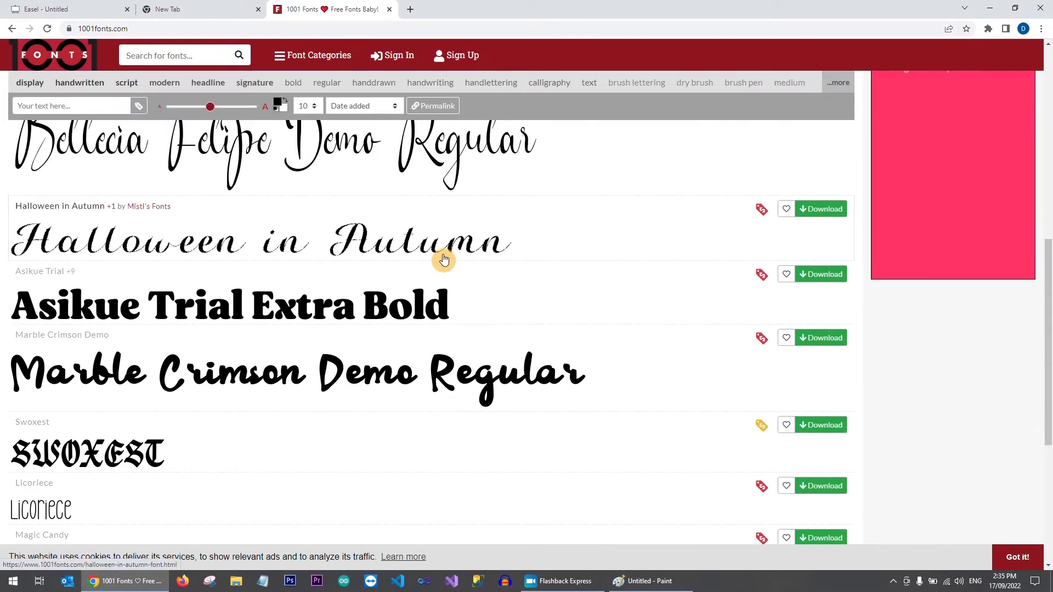
{"action": "scroll", "coordinate": [373, 250], "scroll_direction": "up", "scroll_amount": 3}
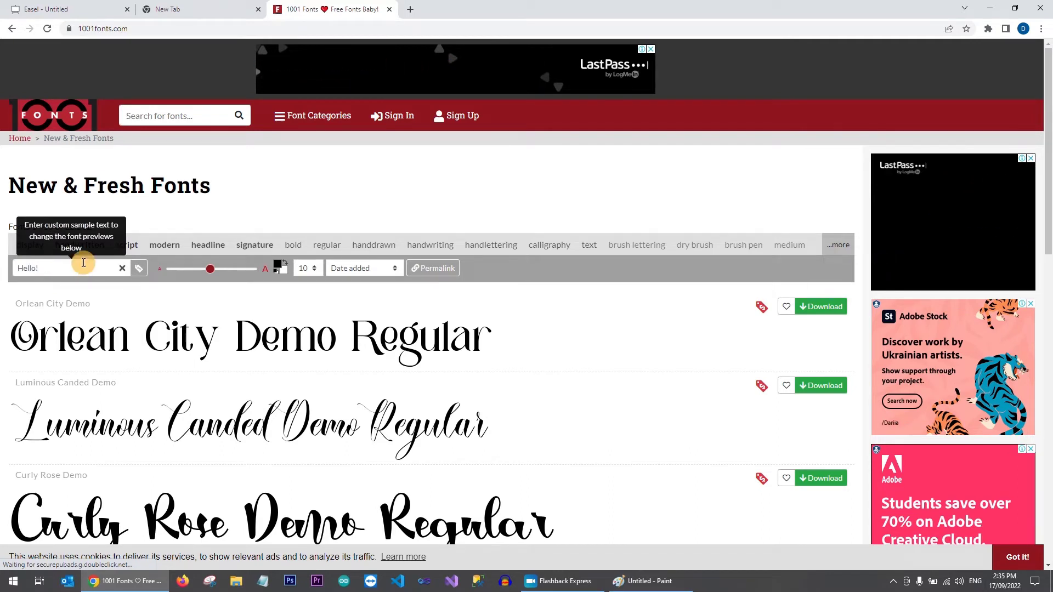
{"action": "key", "text": "Return"}
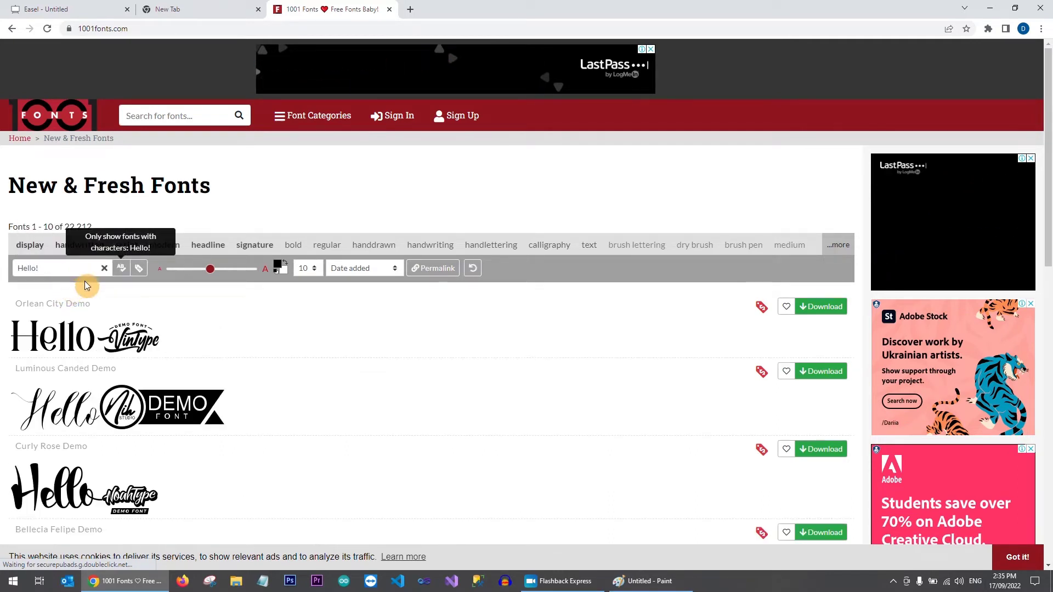
Examine the "Hello!" previews on the first two pages of the font listing, including PinkponkDemo and its download option
{"action": "scroll", "coordinate": [335, 404], "scroll_direction": "down", "scroll_amount": 2}
{"action": "scroll", "coordinate": [335, 404], "scroll_direction": "down", "scroll_amount": 7}
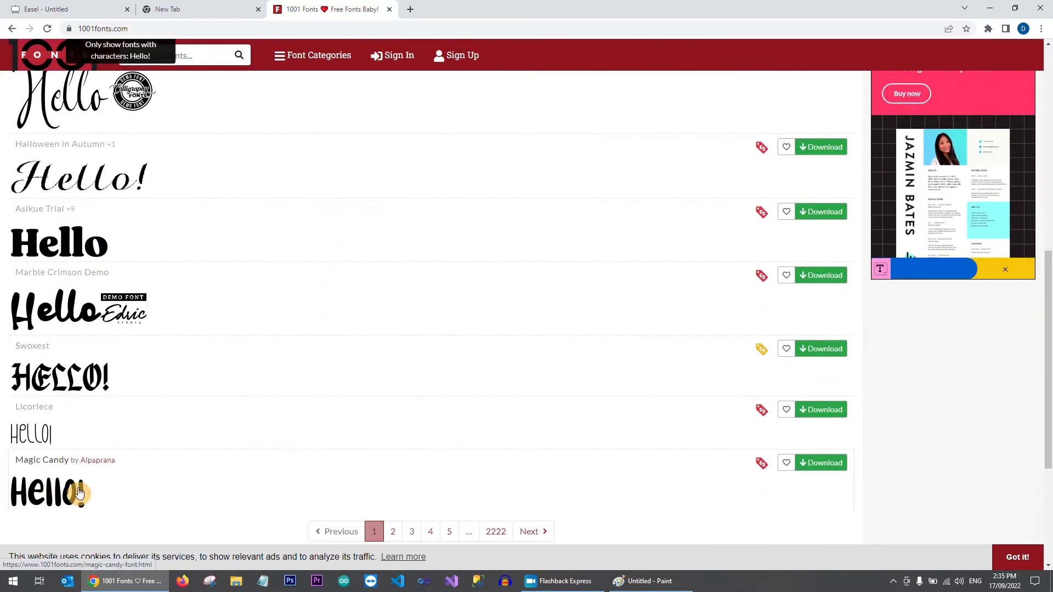
{"action": "scroll", "coordinate": [284, 332], "scroll_direction": "down", "scroll_amount": 2}
{"action": "left_click", "coordinate": [393, 421]}
{"action": "scroll", "coordinate": [269, 329], "scroll_direction": "down", "scroll_amount": 12}
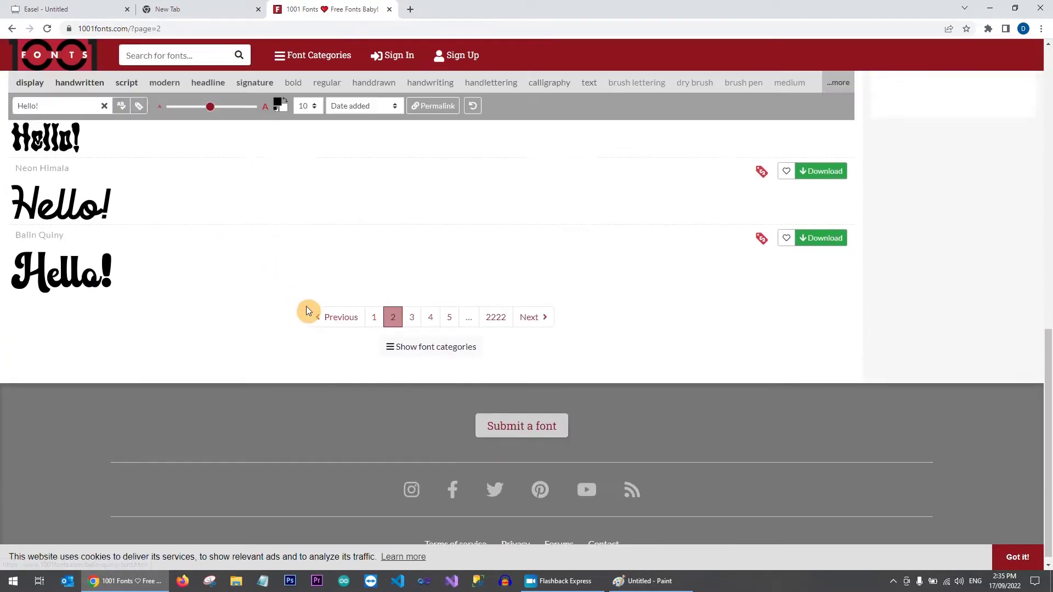
{"action": "scroll", "coordinate": [306, 312], "scroll_direction": "up", "scroll_amount": 8}
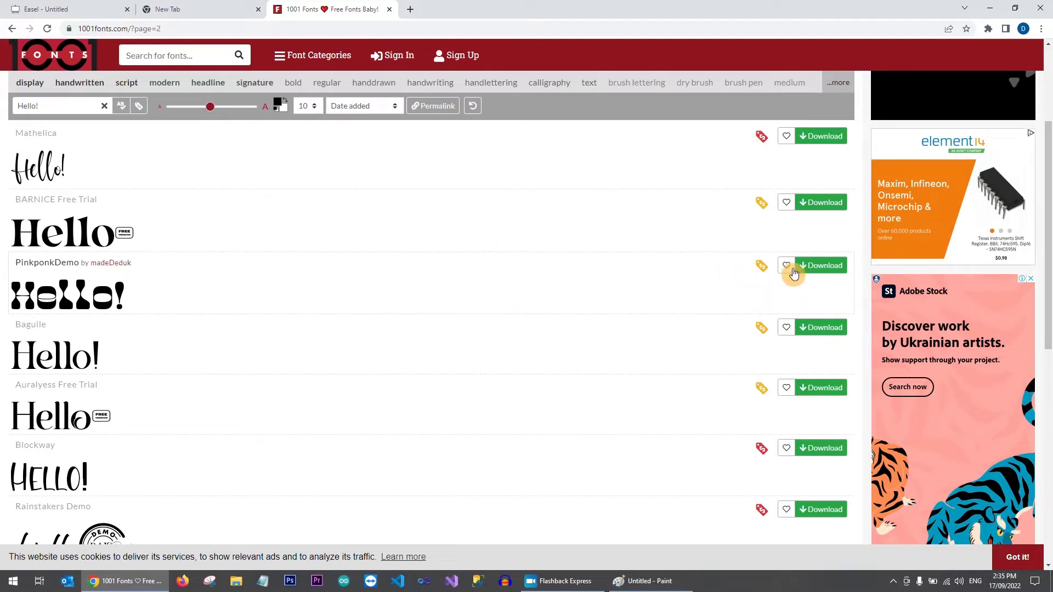
{"action": "mouse_move", "coordinate": [761, 272]}
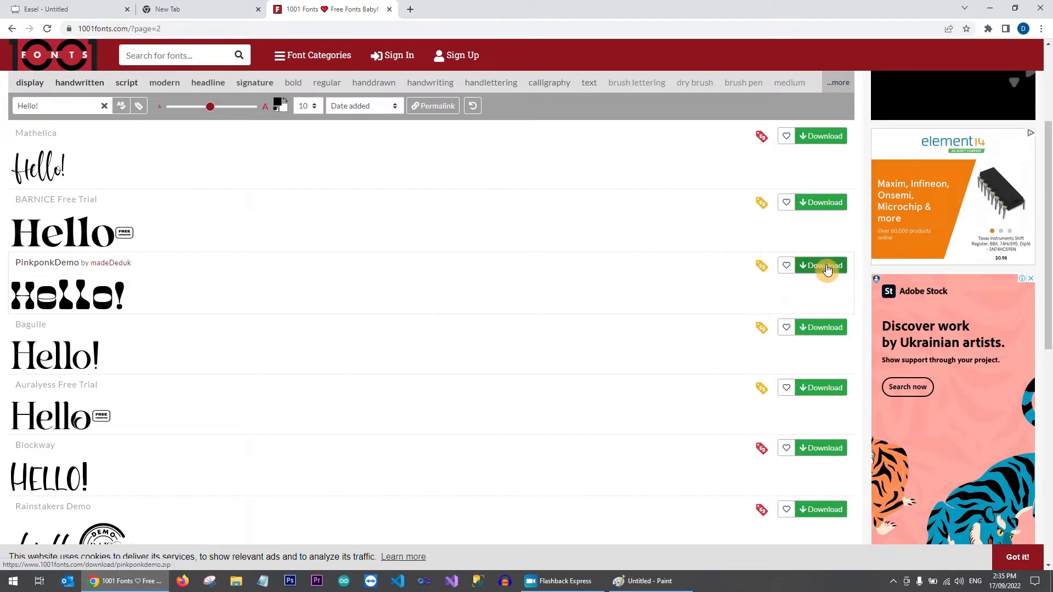
Examine the PinkponkDemo font's page with its "Hello!" preview and licence information, and return to the font listing
{"action": "left_click", "coordinate": [670, 287]}
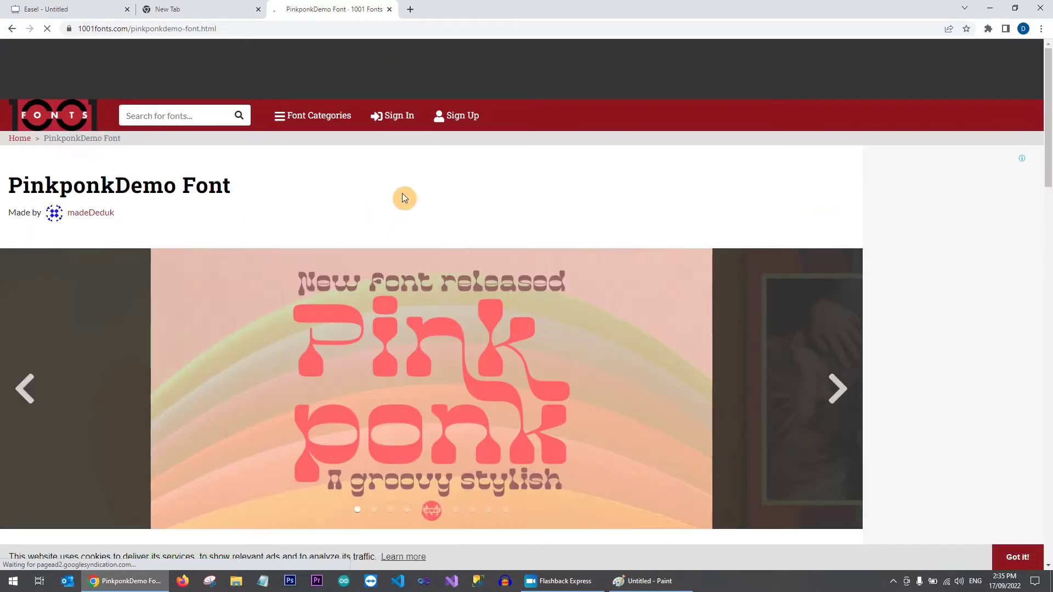
{"action": "scroll", "coordinate": [567, 278], "scroll_direction": "down", "scroll_amount": 5}
{"action": "scroll", "coordinate": [456, 273], "scroll_direction": "down", "scroll_amount": 3}
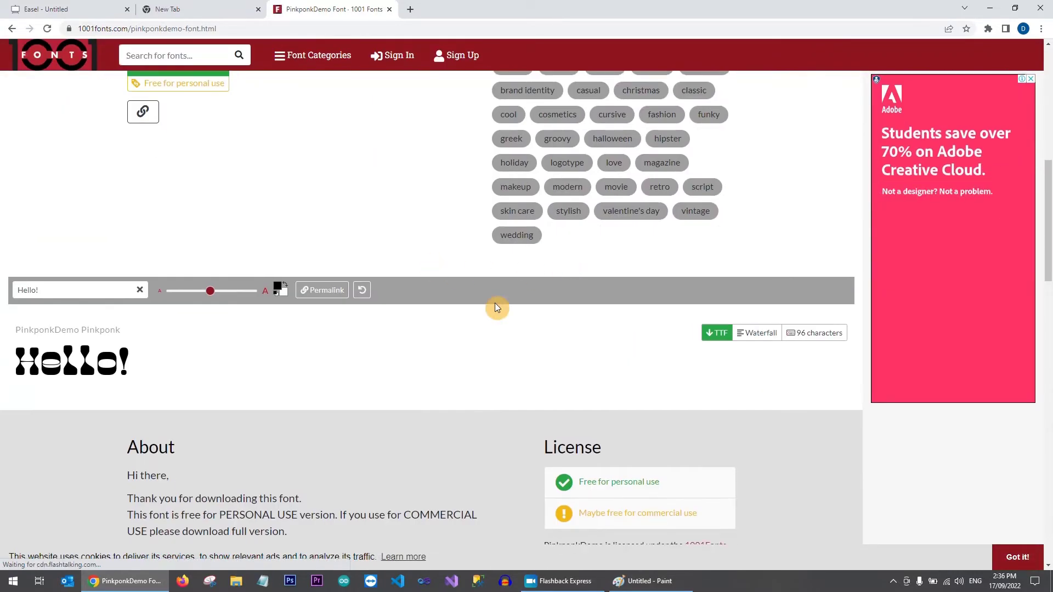
{"action": "scroll", "coordinate": [489, 275], "scroll_direction": "up", "scroll_amount": 7}
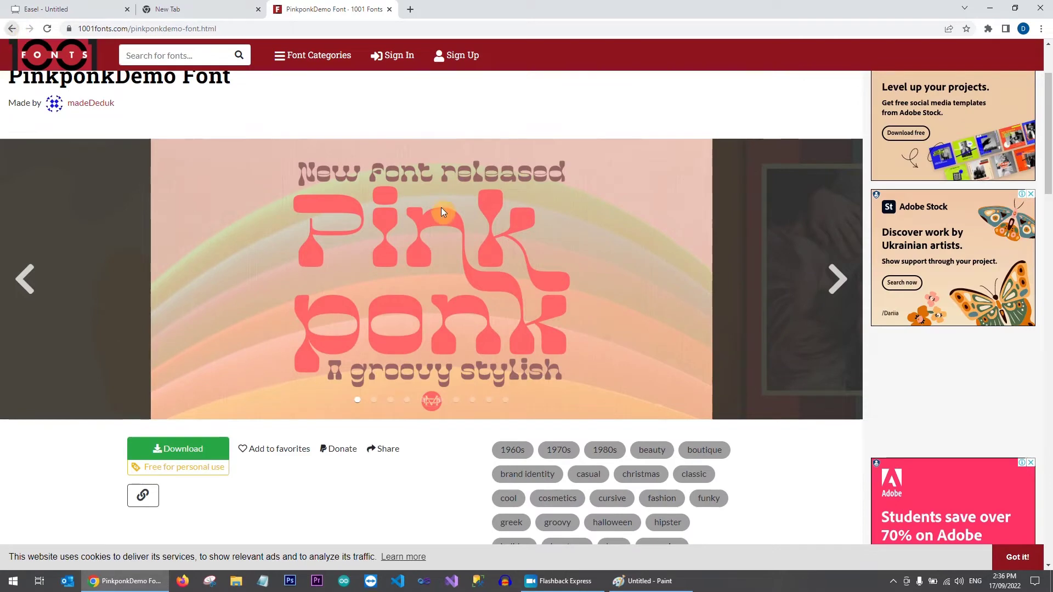
{"action": "key", "text": "alt+Left"}
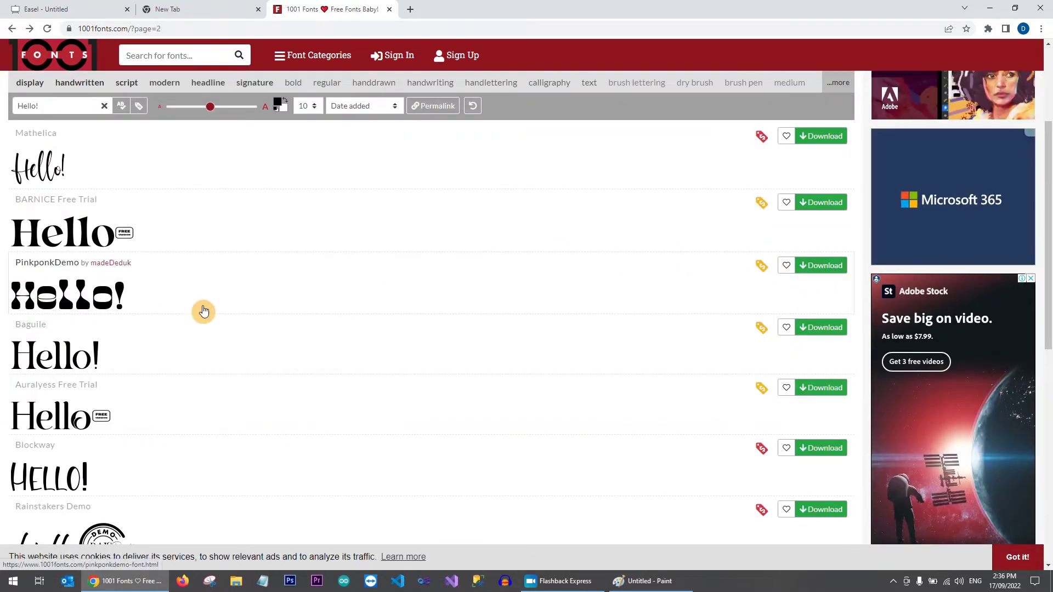
Go to the third page of the font listing and download the Kamada font
{"action": "scroll", "coordinate": [202, 311], "scroll_direction": "down", "scroll_amount": 10}
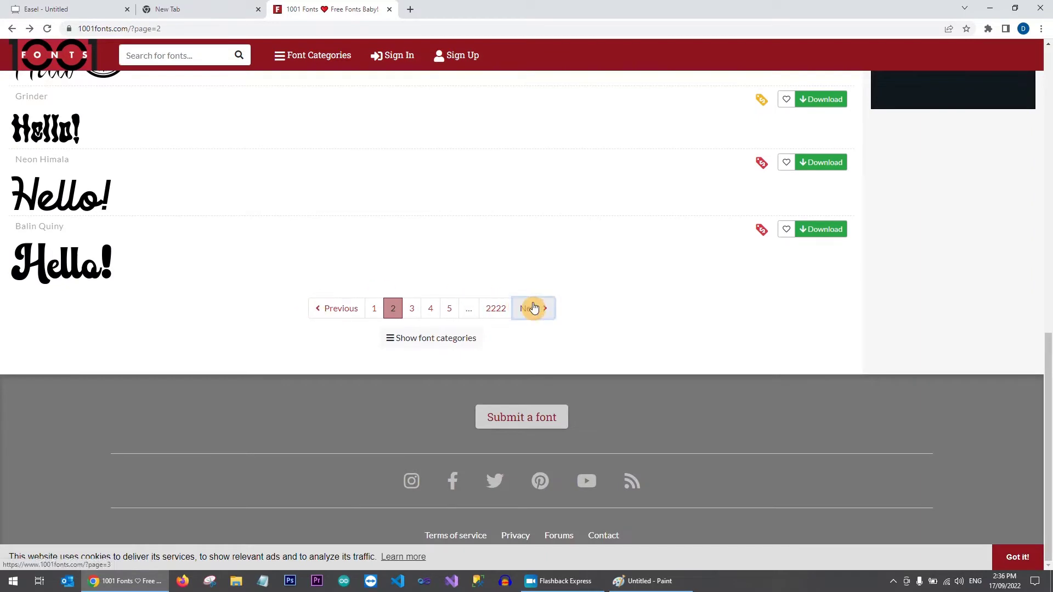
{"action": "left_click", "coordinate": [525, 306]}
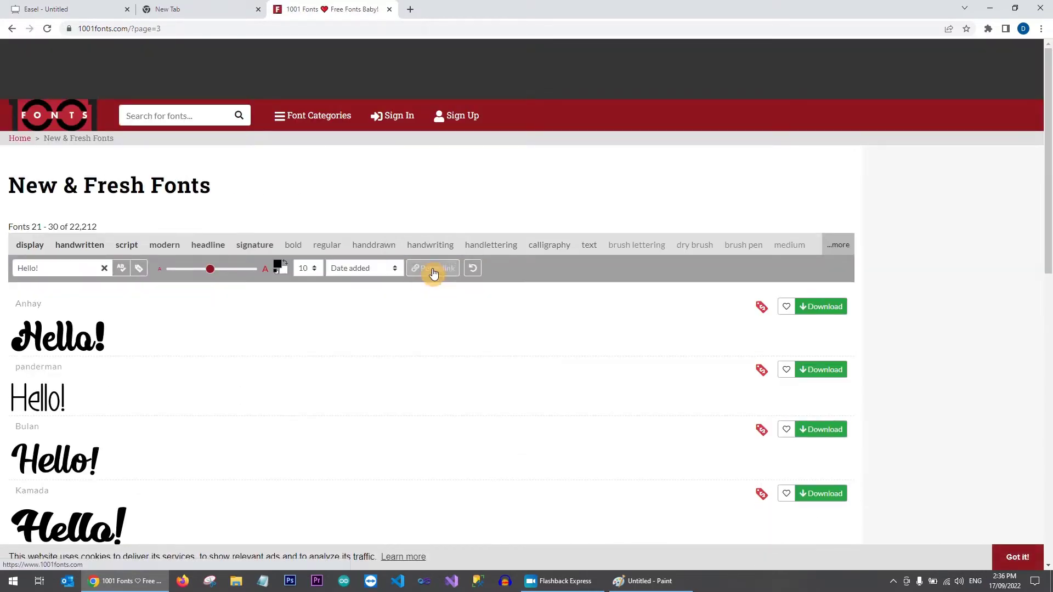
{"action": "scroll", "coordinate": [435, 272], "scroll_direction": "down", "scroll_amount": 4}
{"action": "scroll", "coordinate": [417, 259], "scroll_direction": "down", "scroll_amount": 1}
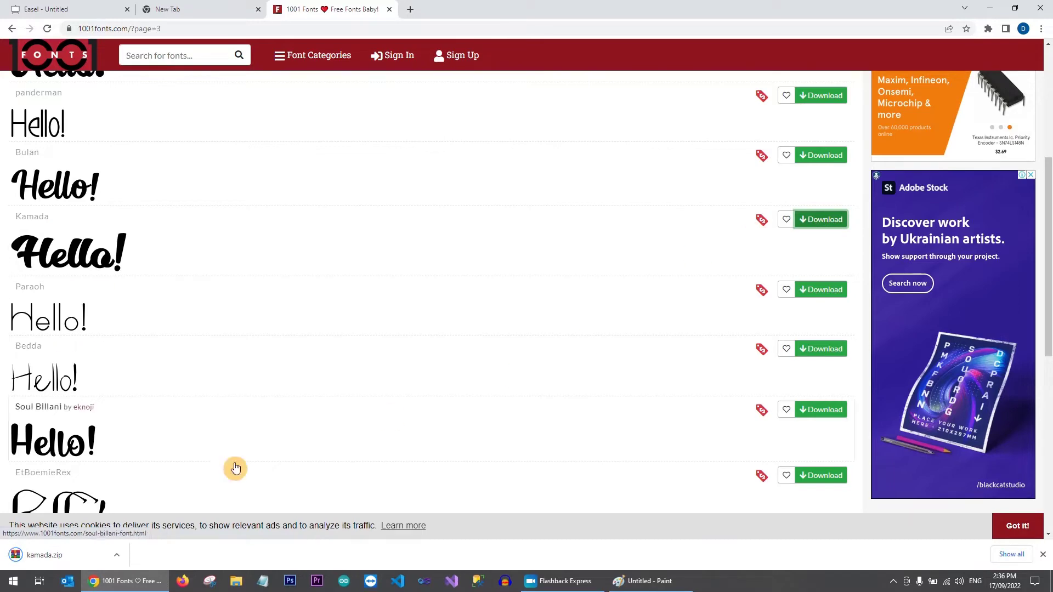
Extract kamada.zip in the Downloads folder into its own kamada folder and open that folder in File Explorer
{"action": "left_click", "coordinate": [65, 558]}
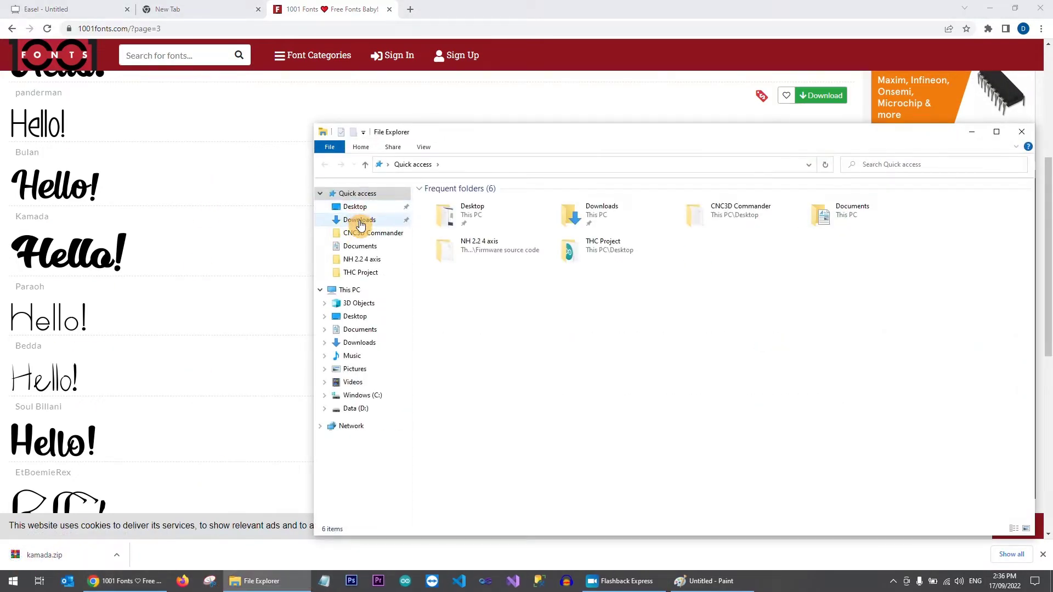
{"action": "left_click", "coordinate": [356, 220]}
{"action": "right_click", "coordinate": [460, 218]}
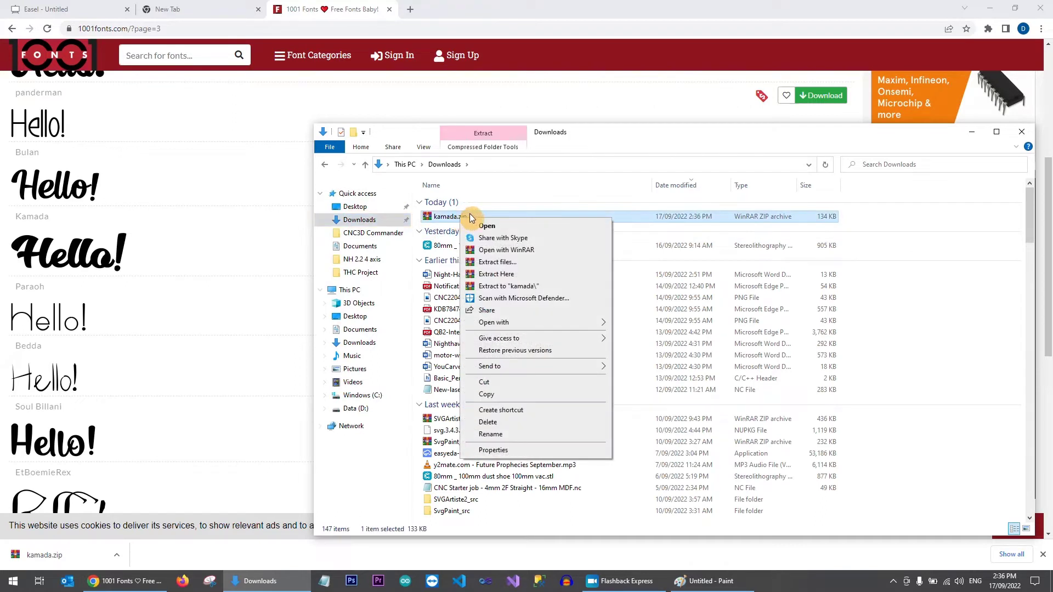
{"action": "left_click", "coordinate": [531, 287]}
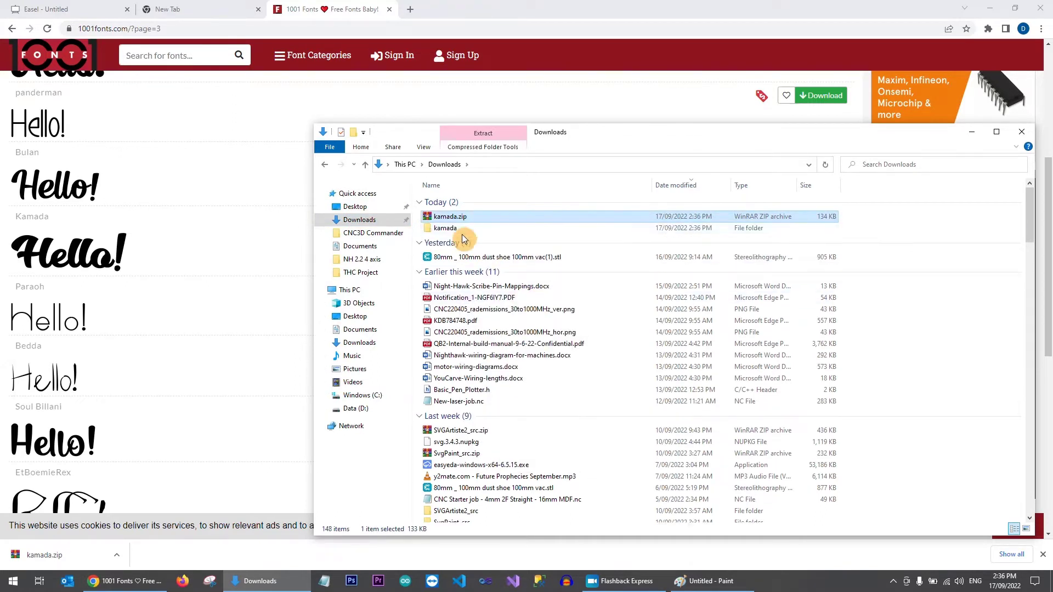
{"action": "double_click", "coordinate": [455, 229]}
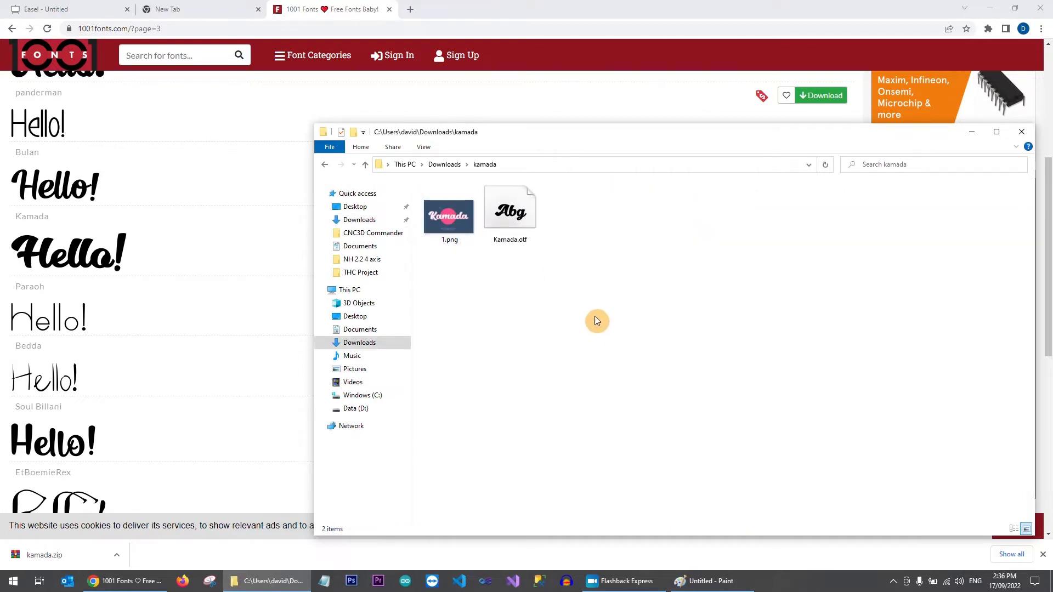
Install the Kamada.otf font from the extracted folder
{"action": "left_click", "coordinate": [447, 221]}
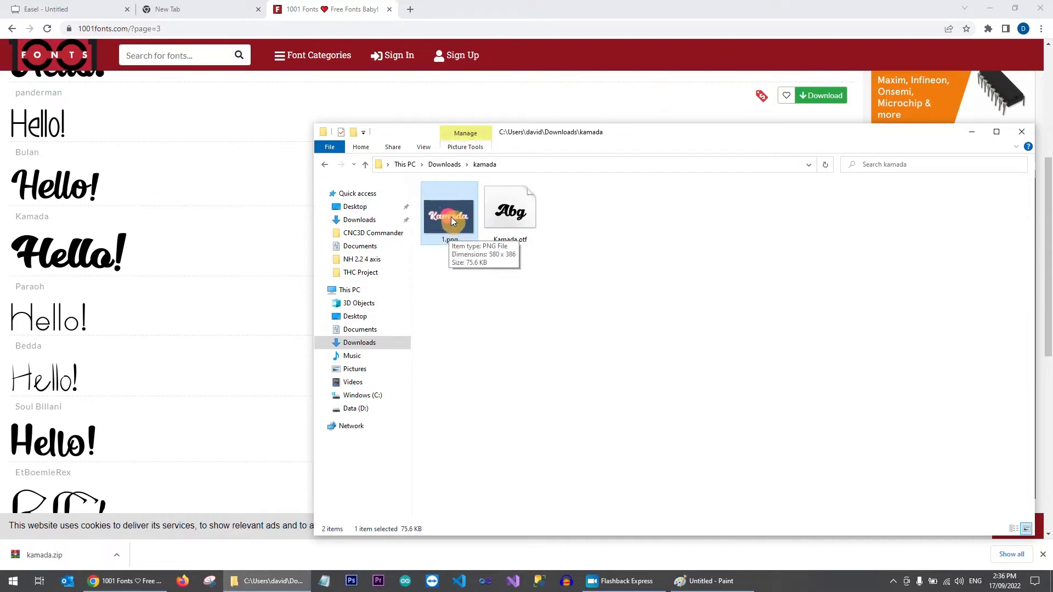
{"action": "left_click", "coordinate": [556, 255]}
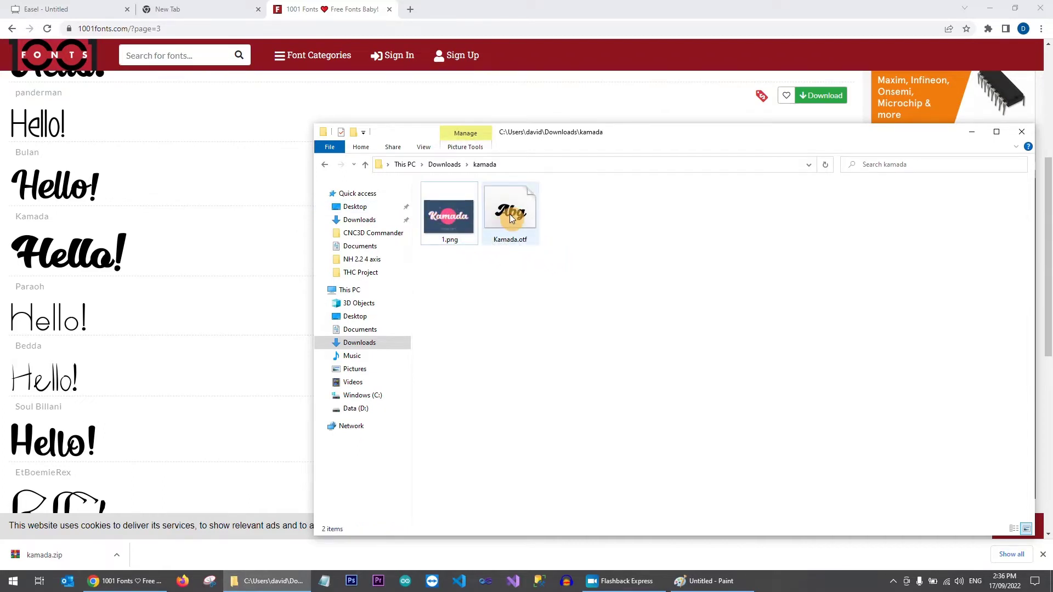
{"action": "left_click", "coordinate": [518, 239]}
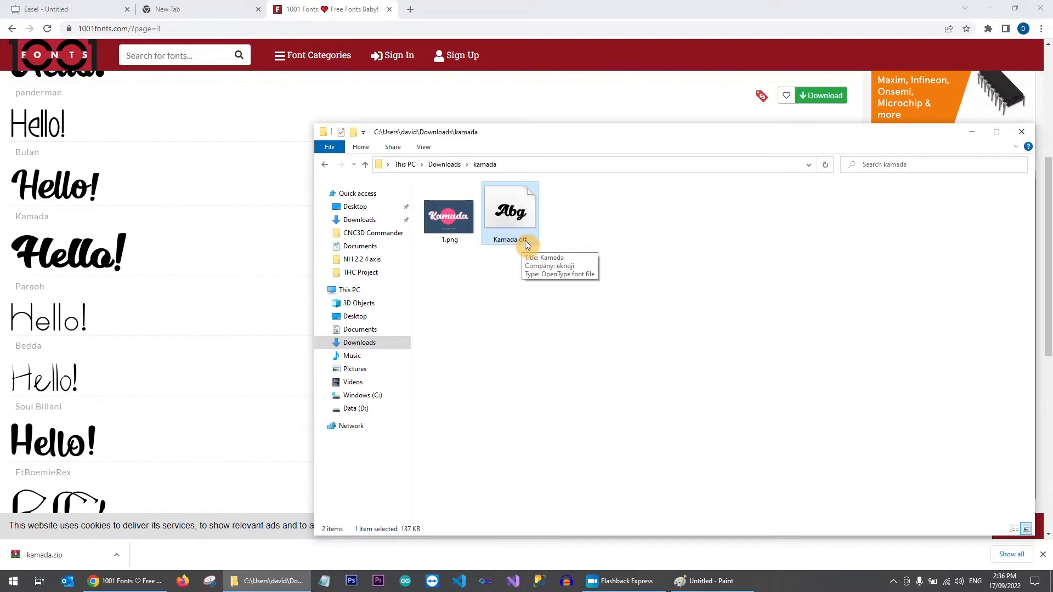
{"action": "right_click", "coordinate": [515, 212]}
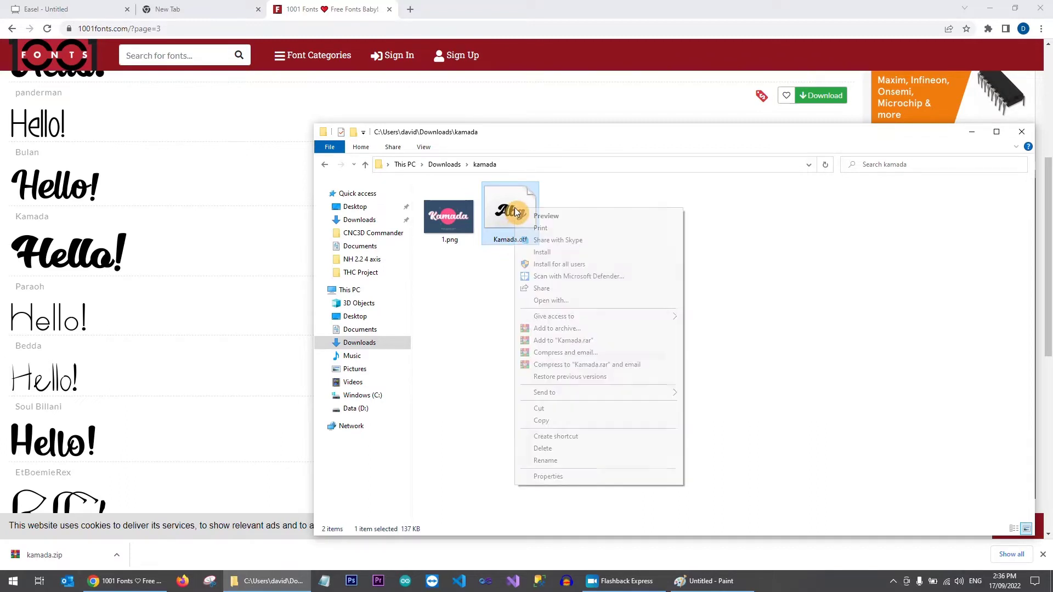
{"action": "left_click", "coordinate": [546, 255]}
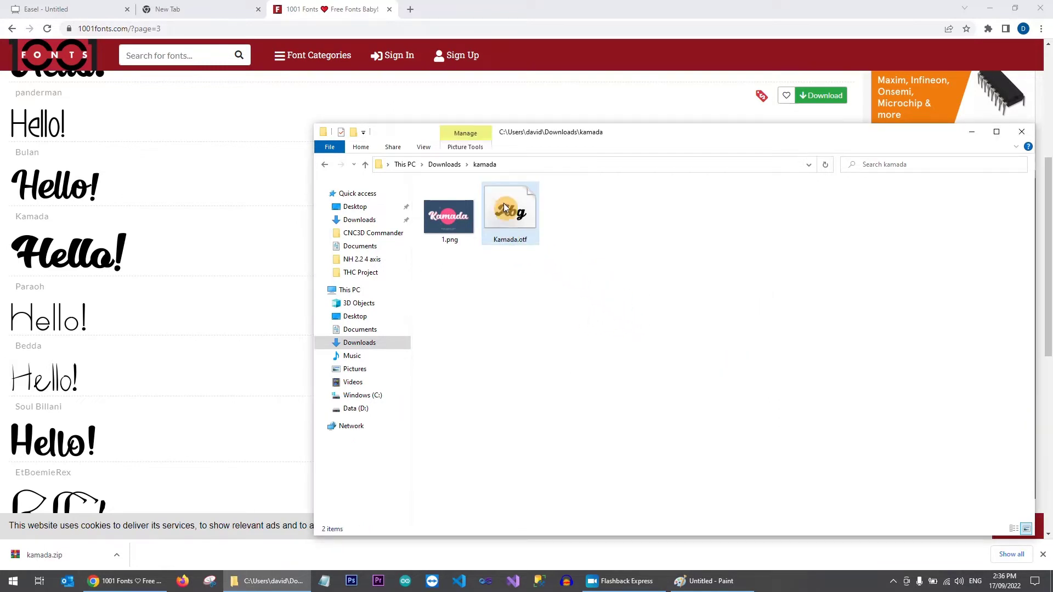
Delete both kamada.zip and the kamada folder from Downloads and minimize the File Explorer window
{"action": "left_click", "coordinate": [326, 165]}
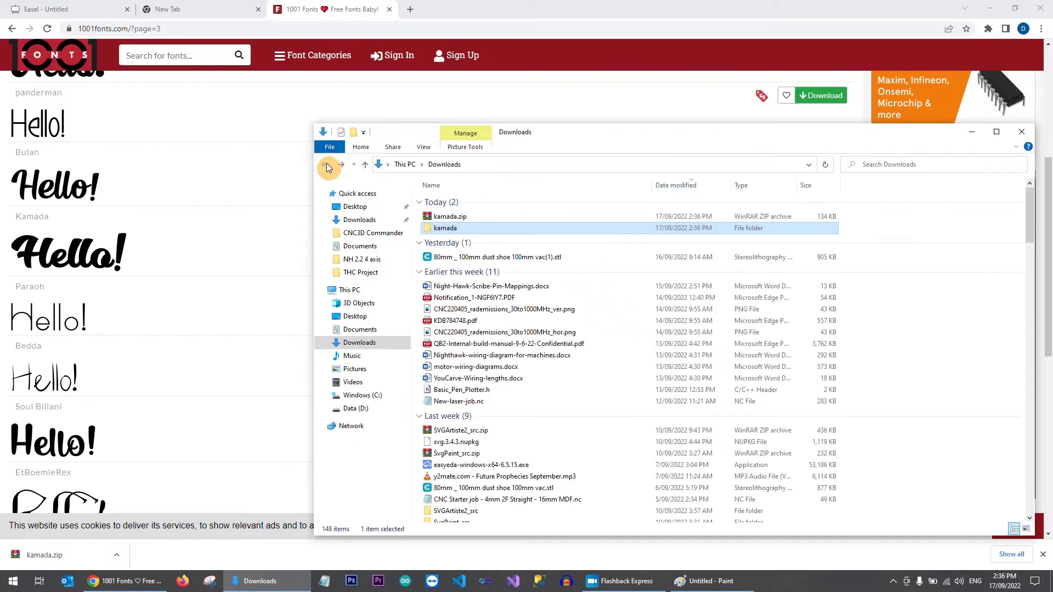
{"action": "left_click", "coordinate": [459, 218], "text": "ctrl"}
{"action": "right_click", "coordinate": [458, 218]}
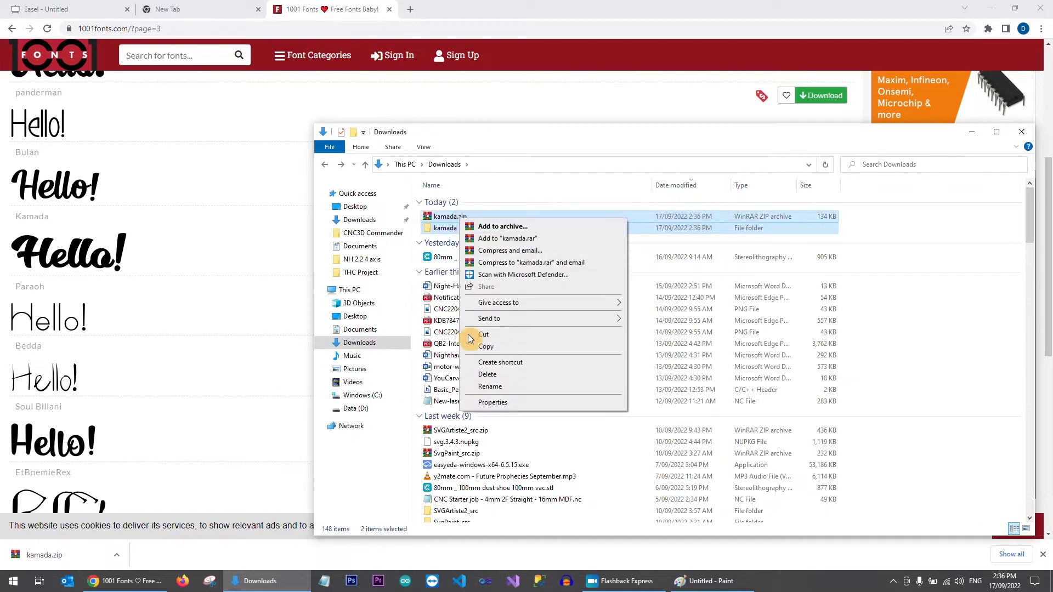
{"action": "left_click", "coordinate": [487, 375]}
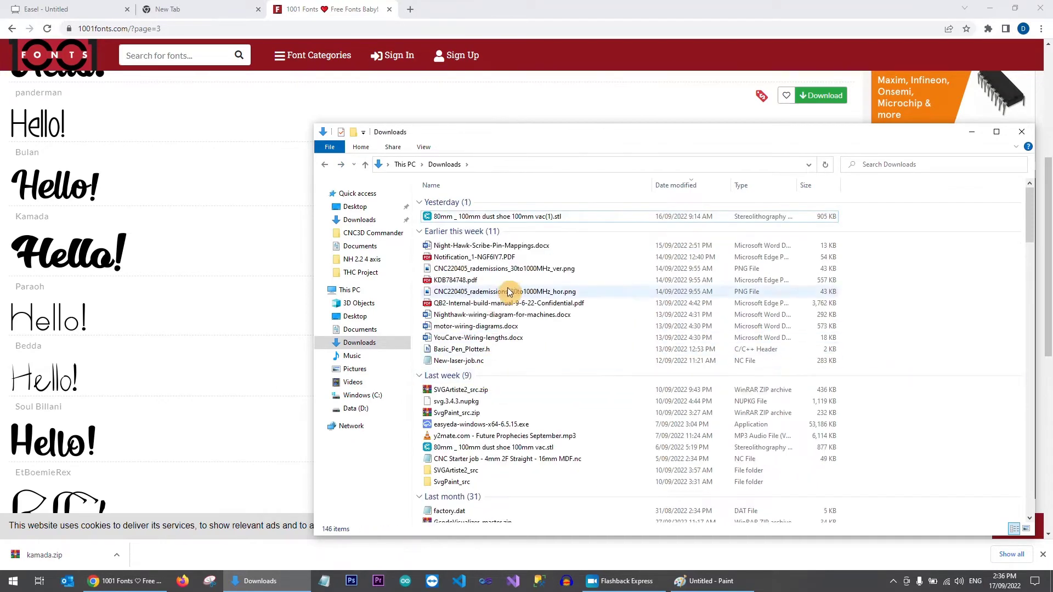
{"action": "left_click", "coordinate": [972, 134]}
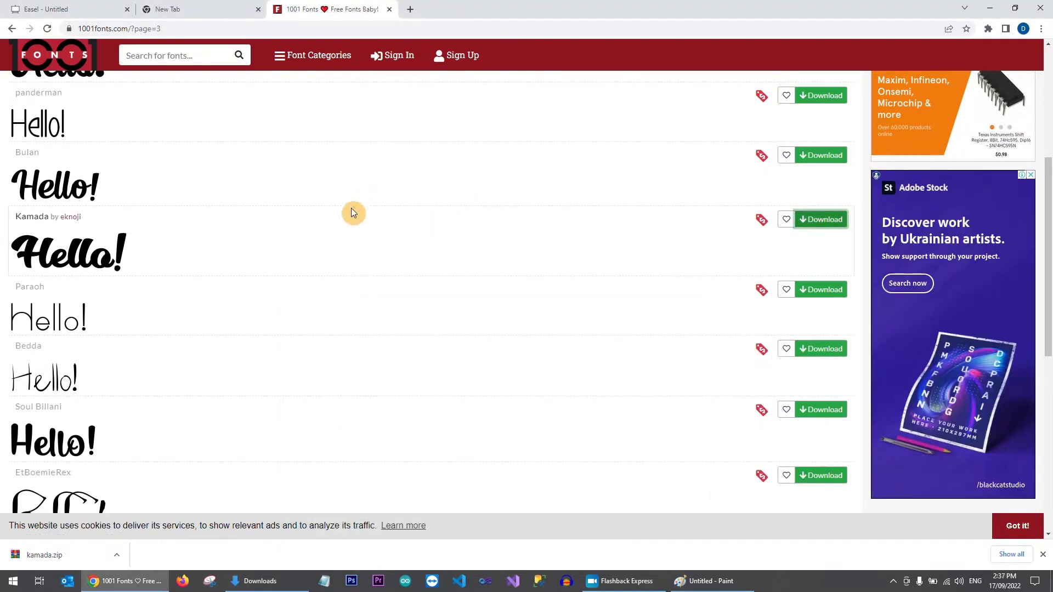
Close the 1001 Fonts page, switch to Paint and apply the Kamada font to the whole "HELLO!" text
{"action": "left_click", "coordinate": [390, 9]}
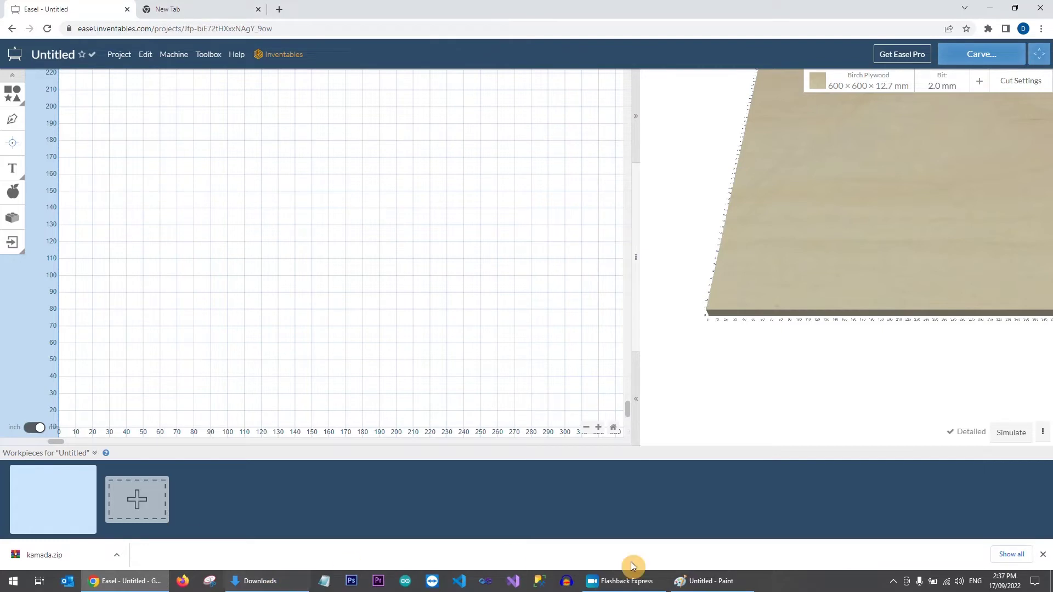
{"action": "left_click", "coordinate": [708, 581]}
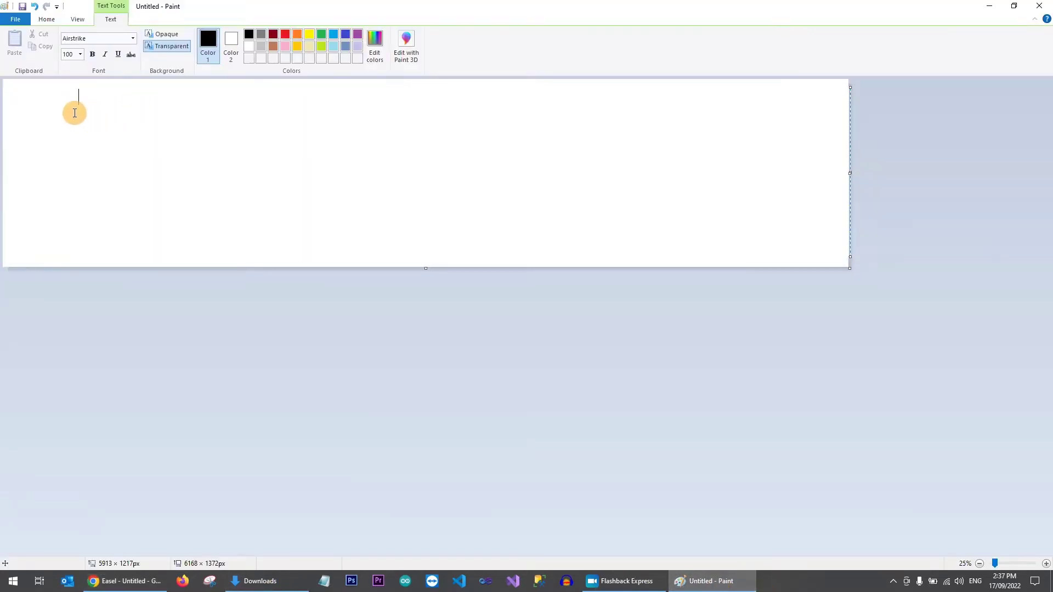
{"action": "left_click", "coordinate": [95, 39]}
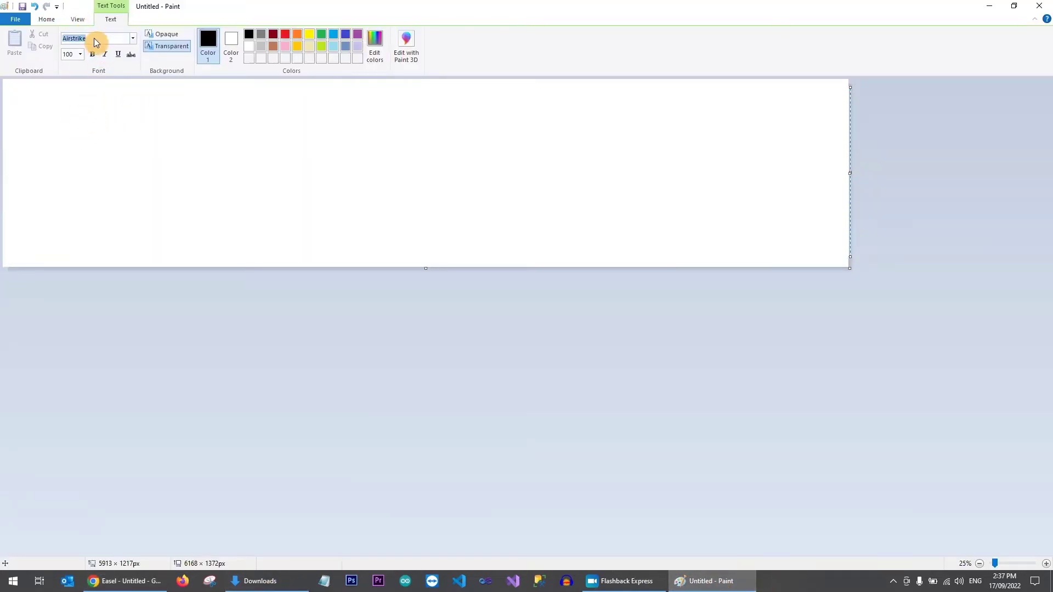
{"action": "left_click", "coordinate": [132, 40]}
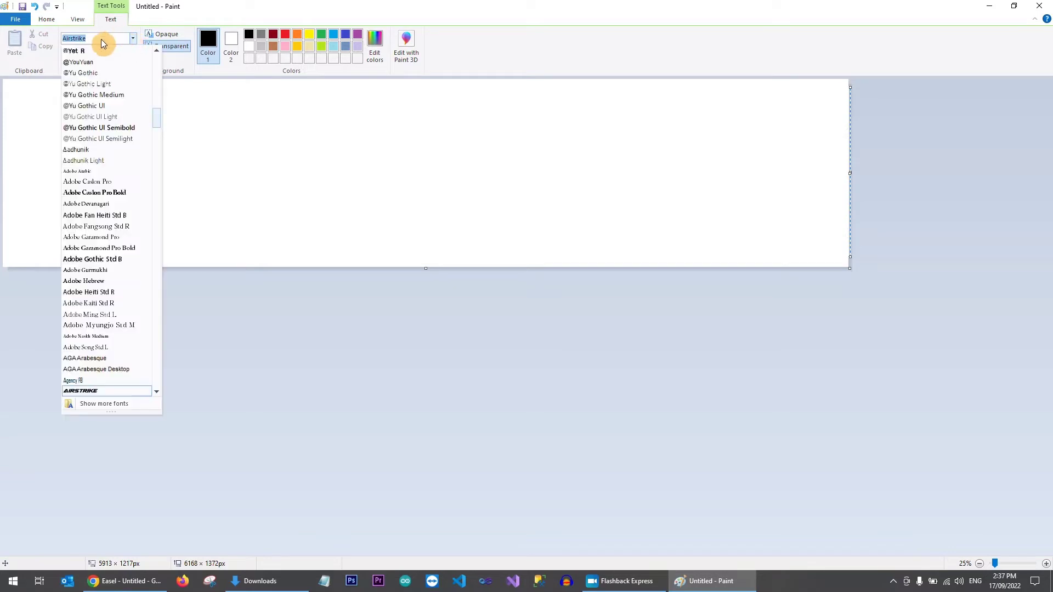
{"action": "left_click", "coordinate": [169, 134]}
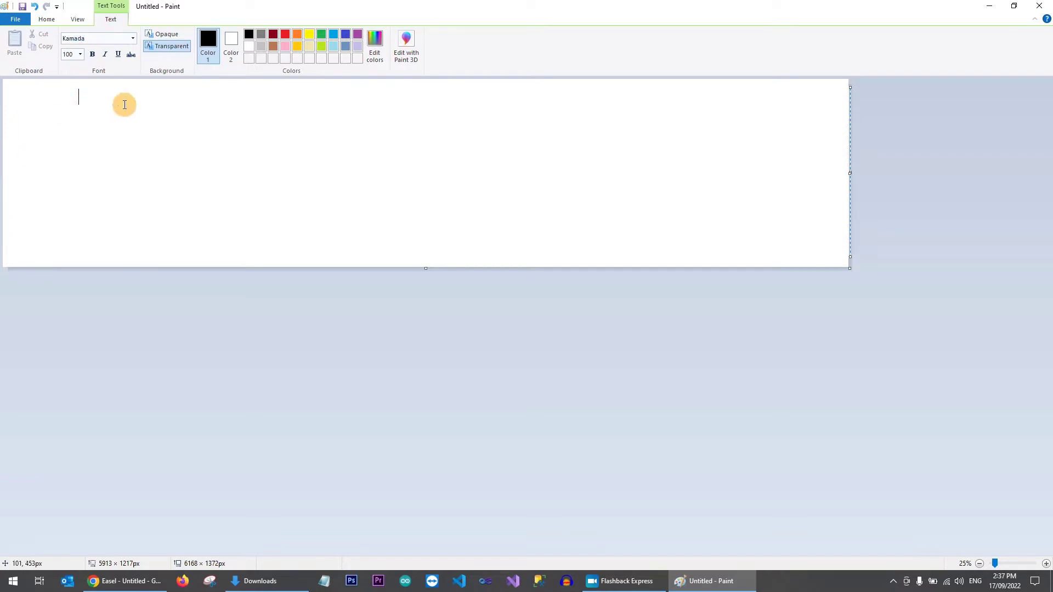
{"action": "left_click_drag", "start_coordinate": [127, 99], "coordinate": [2, 85]}
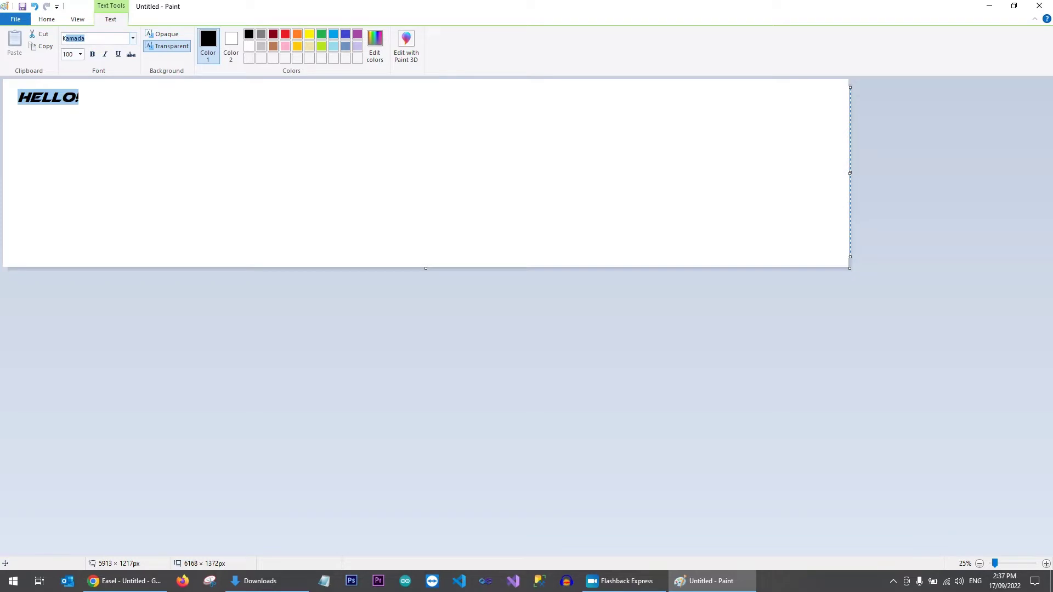
{"action": "key", "text": "Return"}
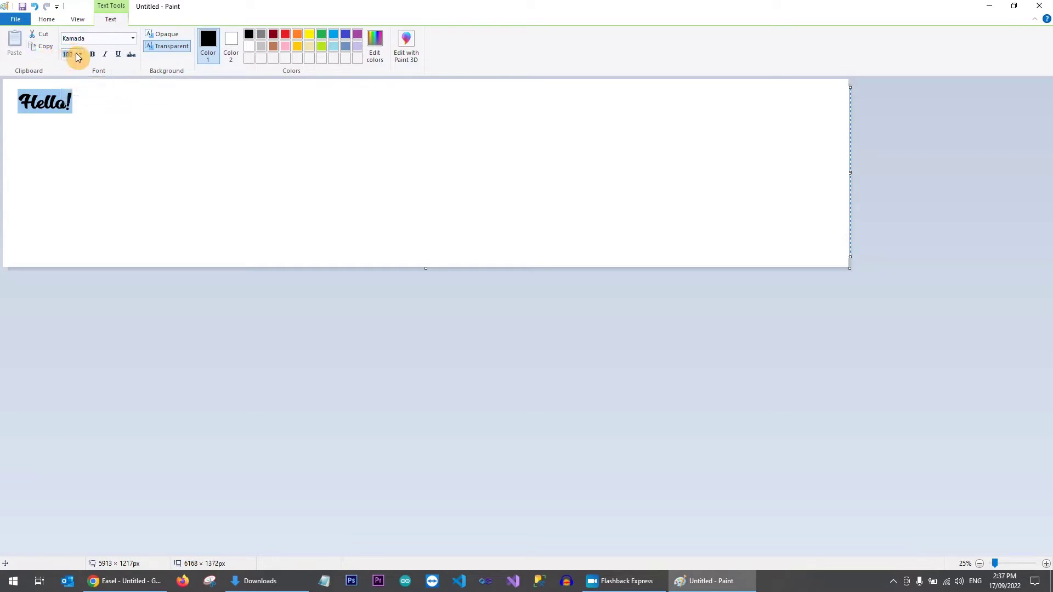
Enlarge the selected "Hello!" text to font size 600 and further to 800
{"action": "type", "text": "60"}
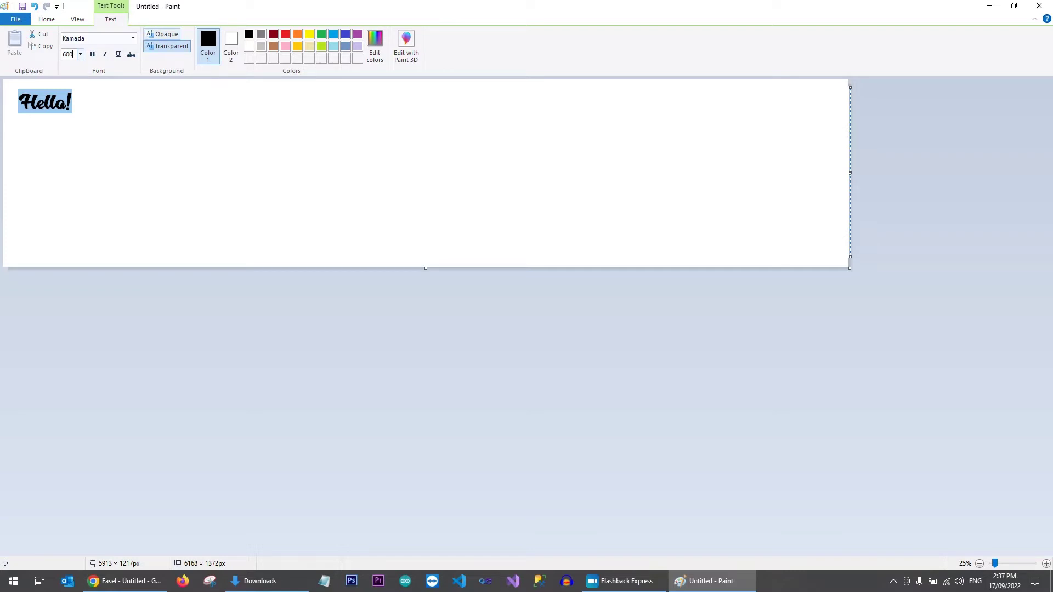
{"action": "key", "text": "Return"}
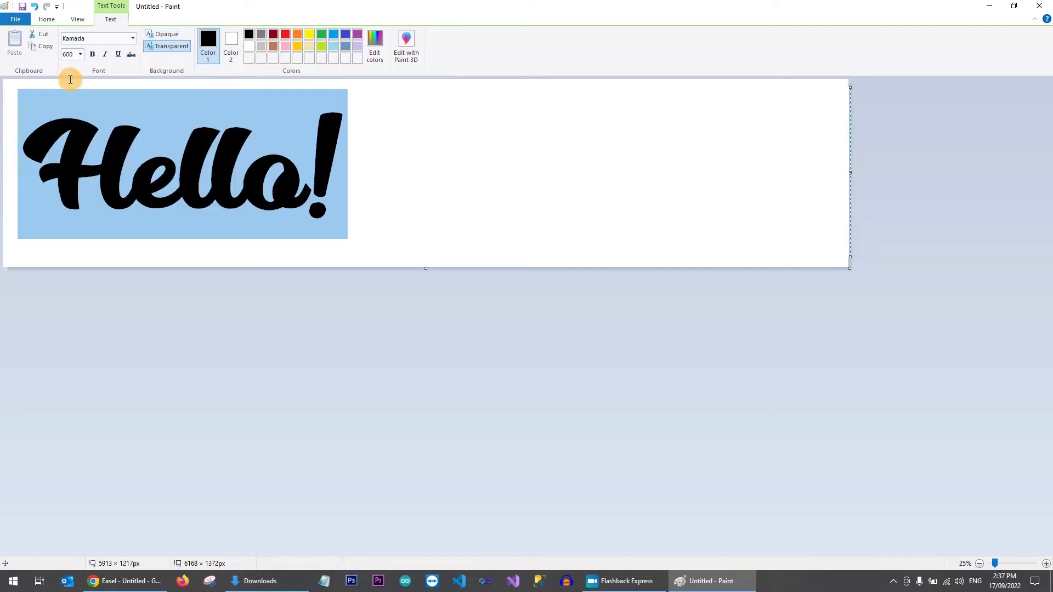
{"action": "left_click", "coordinate": [81, 55]}
{"action": "left_click", "coordinate": [67, 55]}
{"action": "type", "text": "800"}
{"action": "key", "text": "Return"}
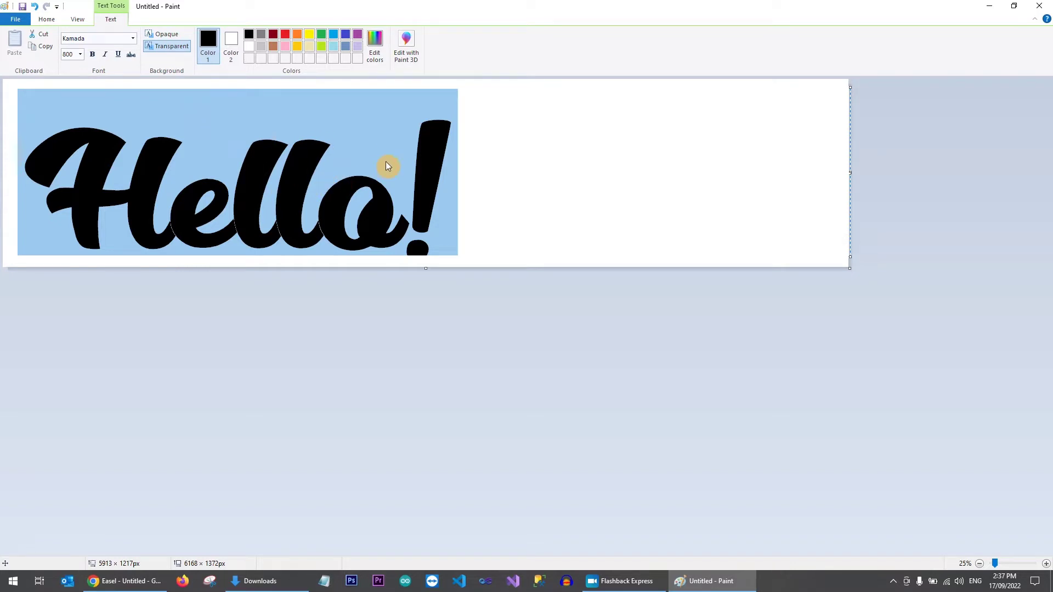
Extend the canvas downward to a height of 1836 px and enlarge the text box so the whole exclamation mark fits
{"action": "left_click", "coordinate": [518, 150]}
{"action": "left_click_drag", "start_coordinate": [396, 193], "coordinate": [360, 189]}
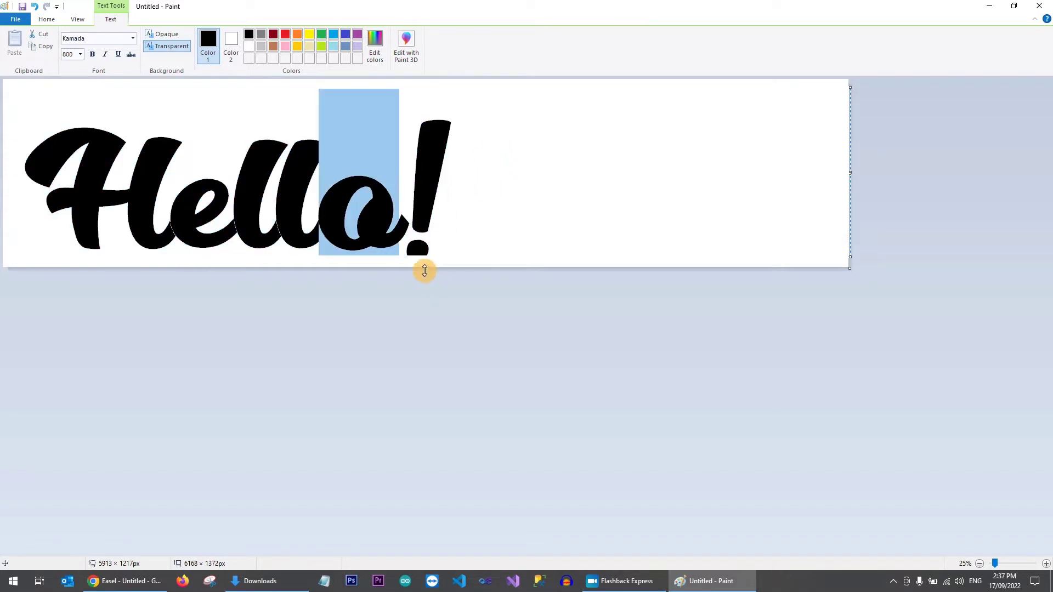
{"action": "left_click_drag", "start_coordinate": [426, 273], "coordinate": [421, 332]}
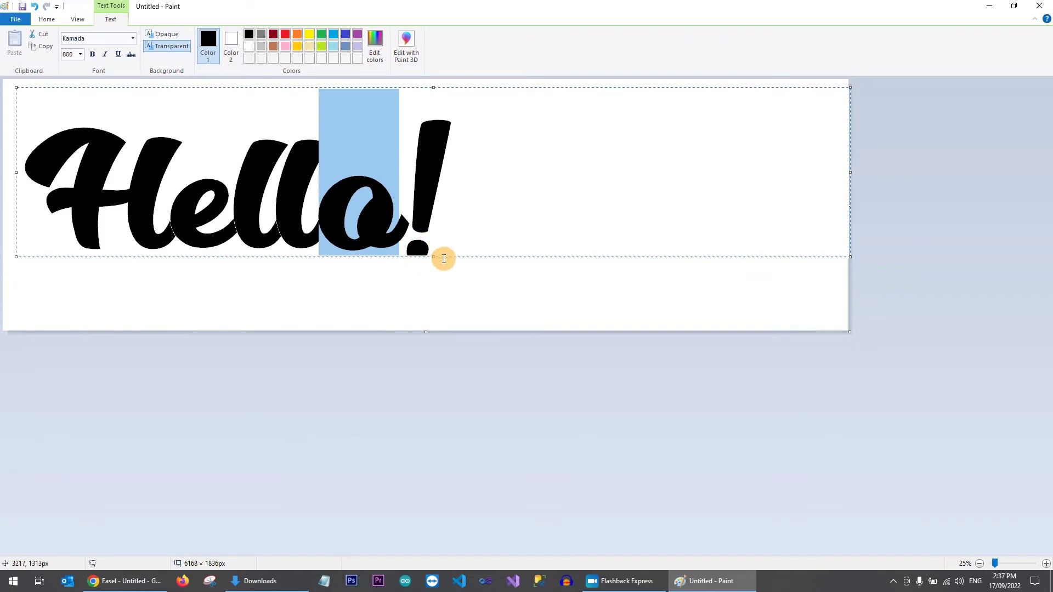
{"action": "left_click_drag", "start_coordinate": [432, 258], "coordinate": [433, 286]}
{"action": "left_click", "coordinate": [460, 209]}
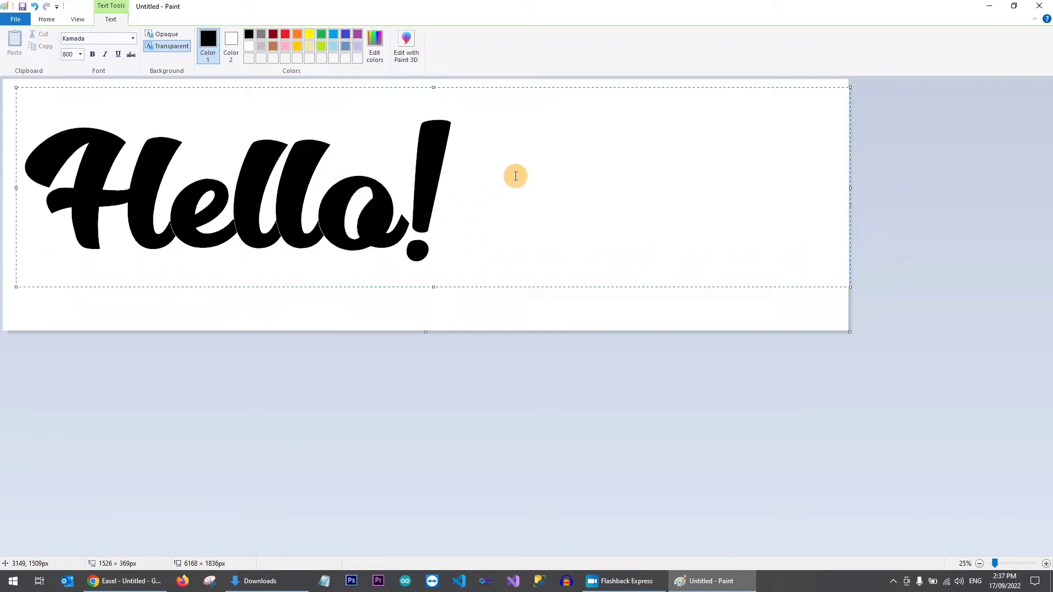
{"action": "left_click_drag", "start_coordinate": [458, 181], "coordinate": [26, 172]}
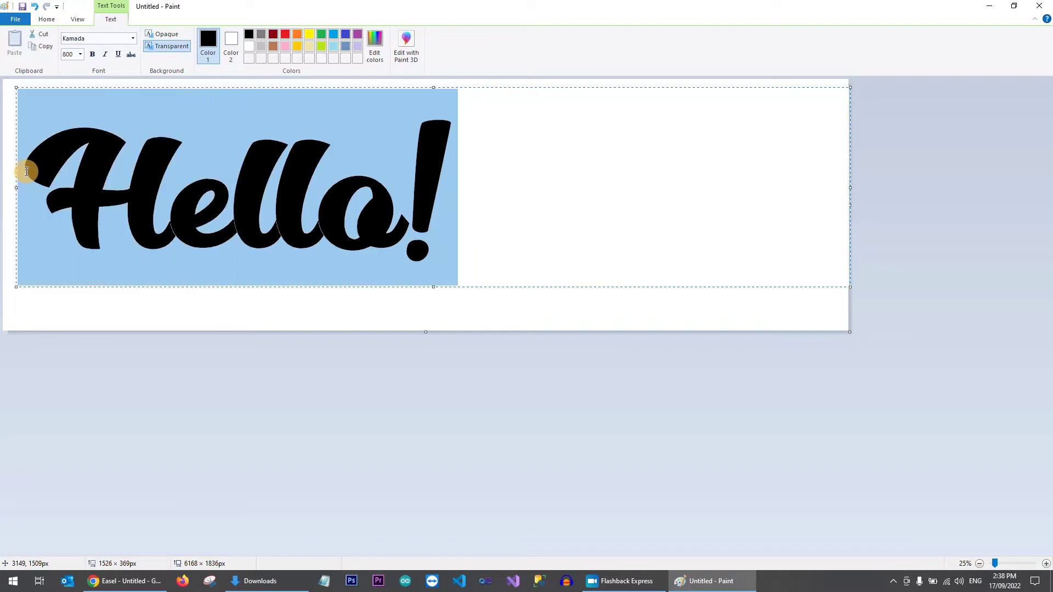
{"action": "left_click", "coordinate": [491, 188]}
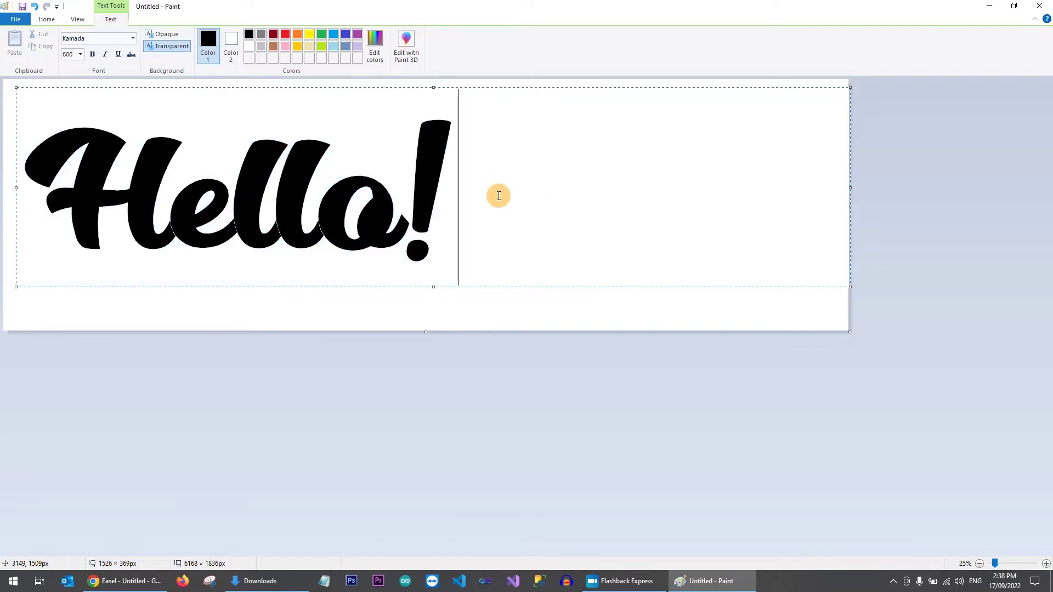
Finish editing the text and narrow the canvas to a width of 3352 px, just beyond the exclamation mark
{"action": "left_click", "coordinate": [688, 316]}
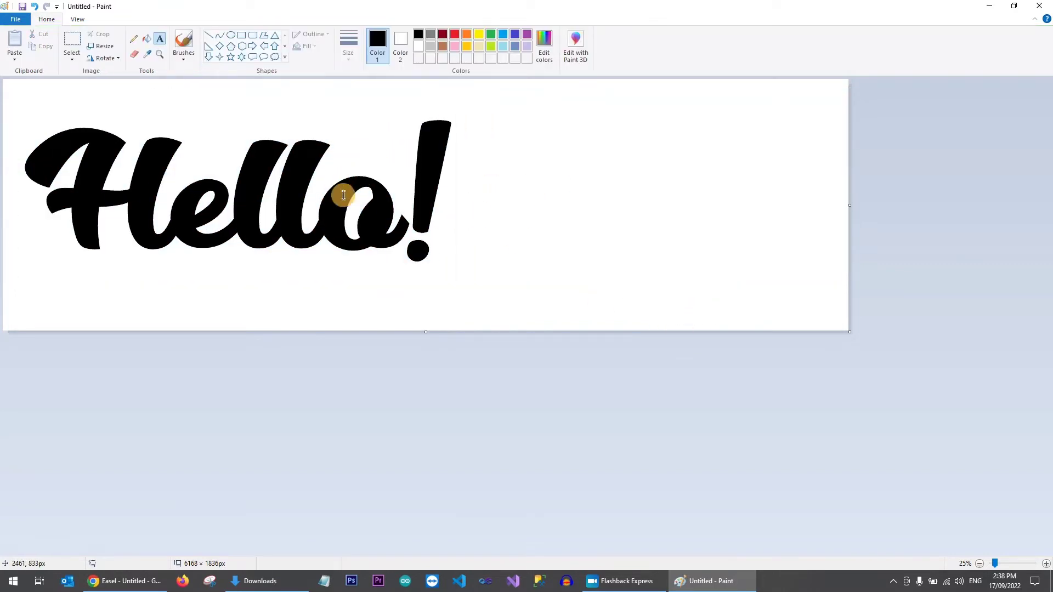
{"action": "left_click_drag", "start_coordinate": [850, 205], "coordinate": [464, 188]}
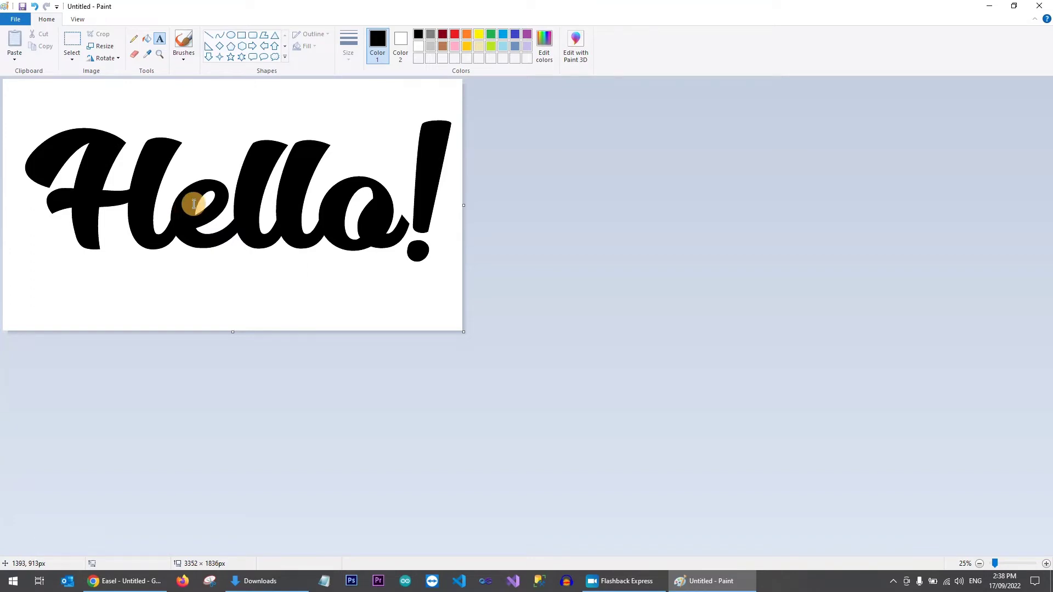
Save the image as a 24-bit bitmap named Untitled.bmp in the Image files folder on the Desktop
{"action": "left_click", "coordinate": [21, 22]}
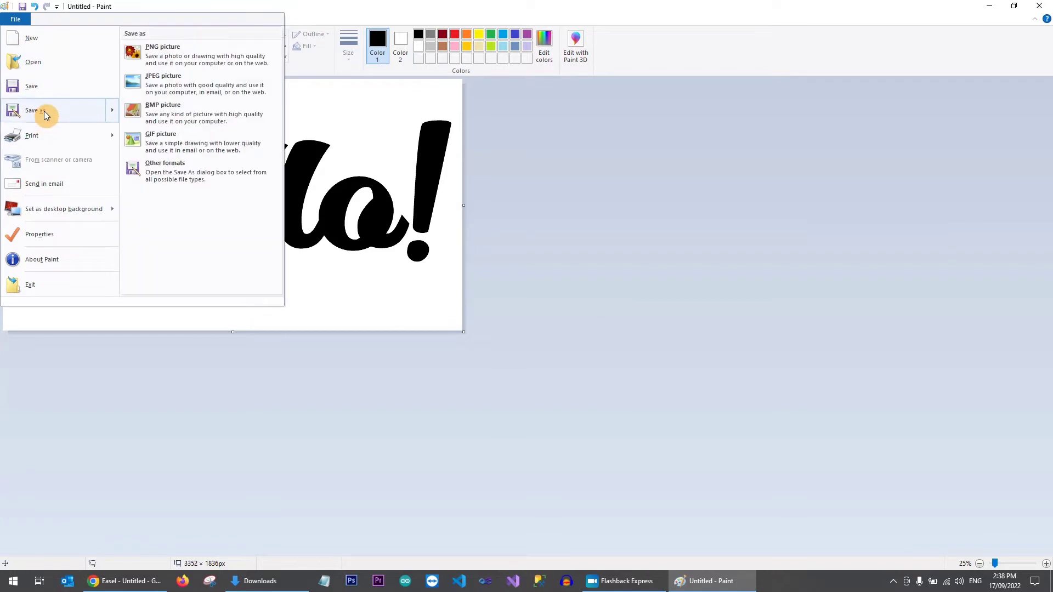
{"action": "left_click", "coordinate": [44, 115]}
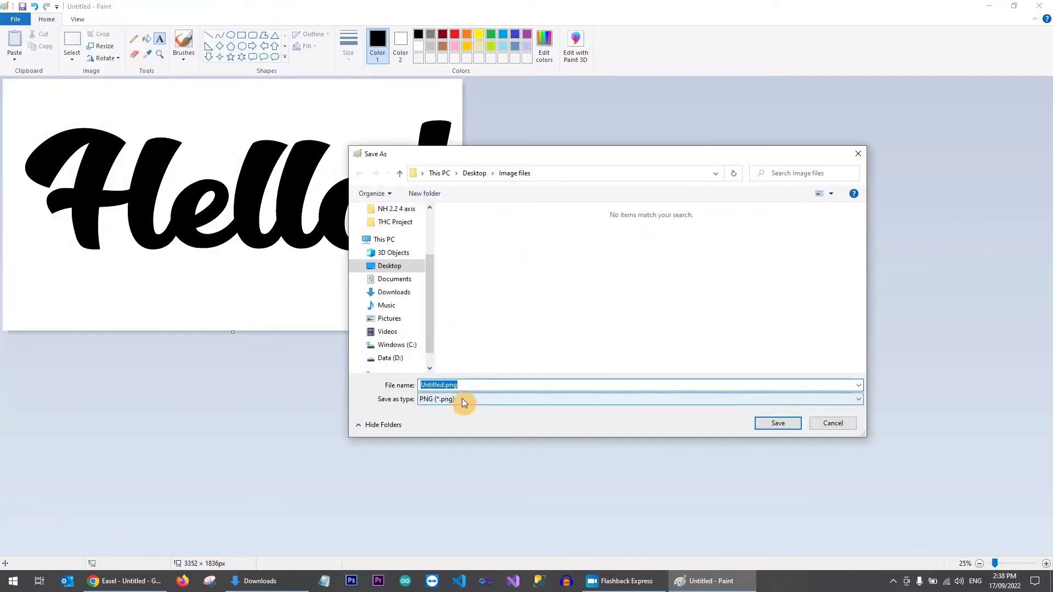
{"action": "left_click", "coordinate": [462, 400]}
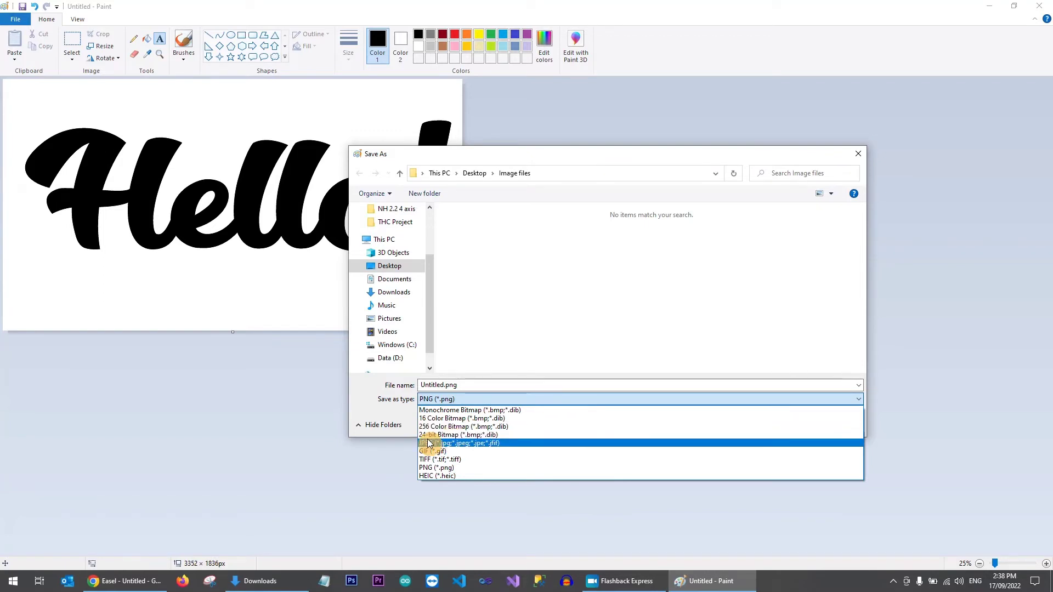
{"action": "left_click", "coordinate": [482, 436]}
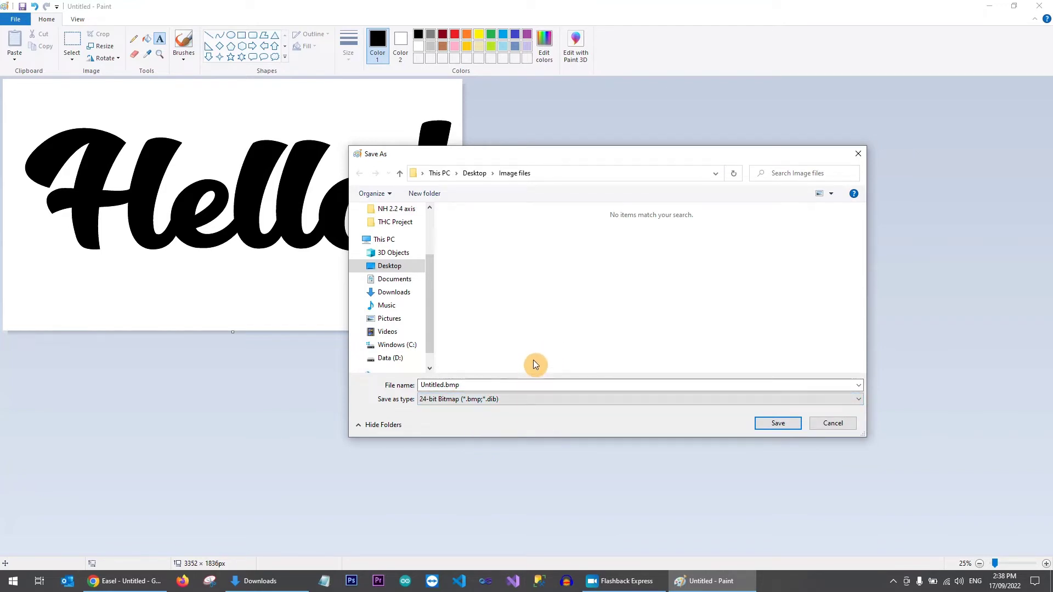
{"action": "left_click", "coordinate": [775, 427]}
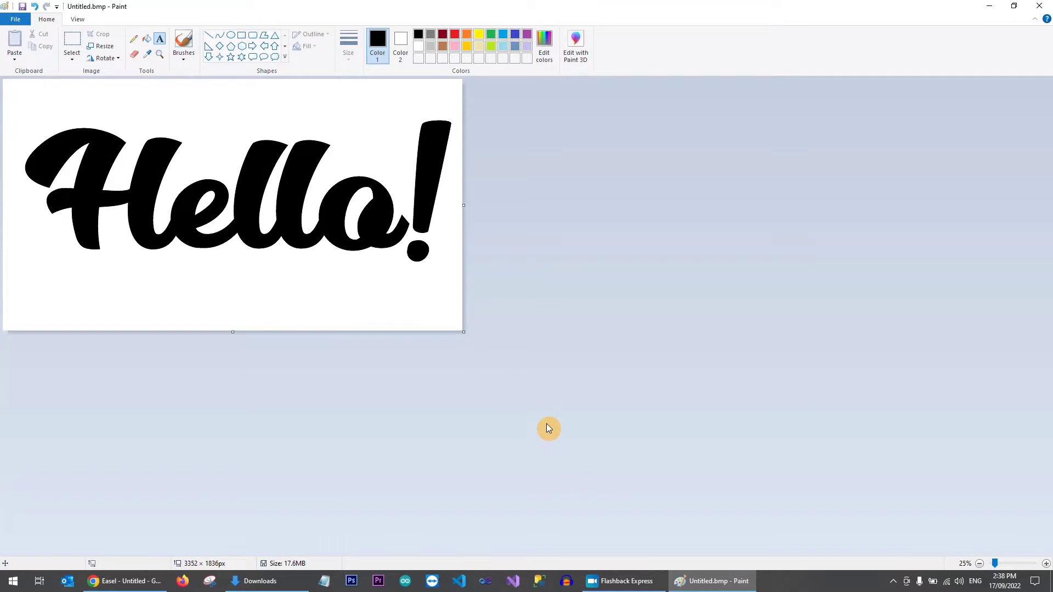
Switch to Easel and upload Untitled.bmp from the Image files folder into the Image Trace importer
{"action": "left_click", "coordinate": [122, 584]}
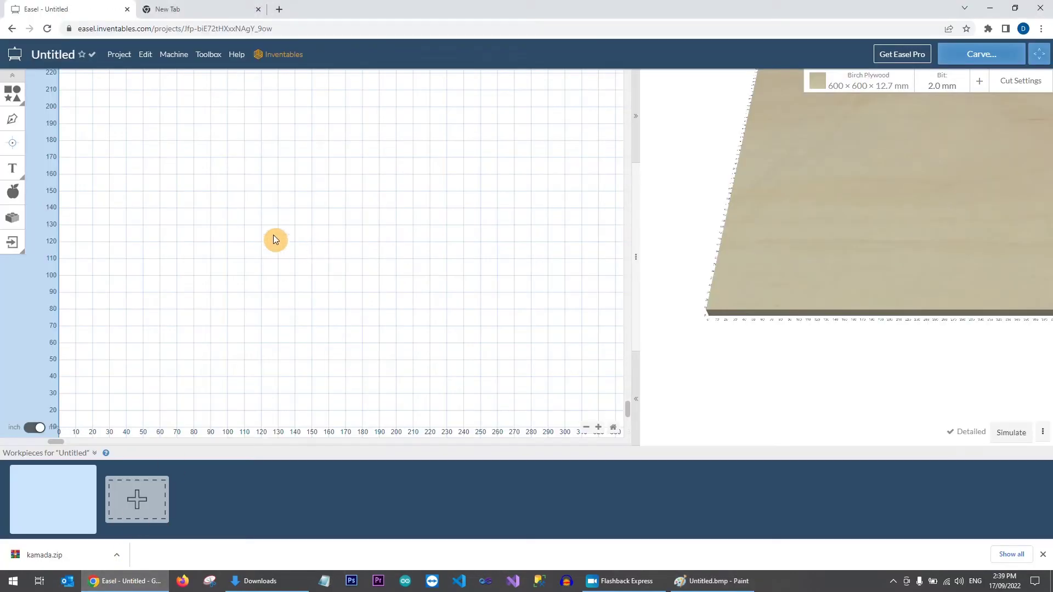
{"action": "left_click", "coordinate": [11, 247]}
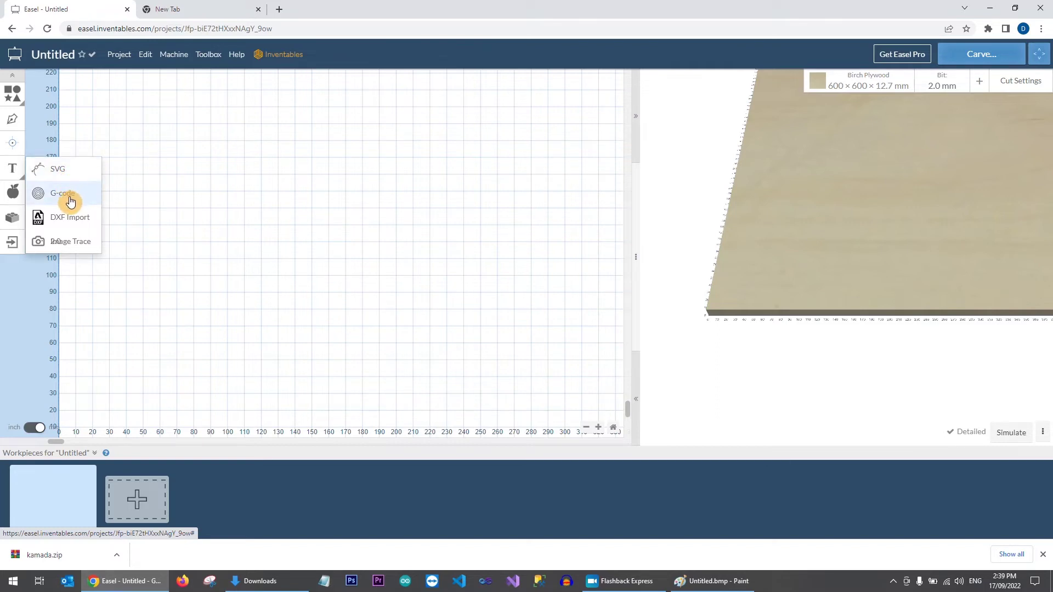
{"action": "left_click", "coordinate": [71, 247]}
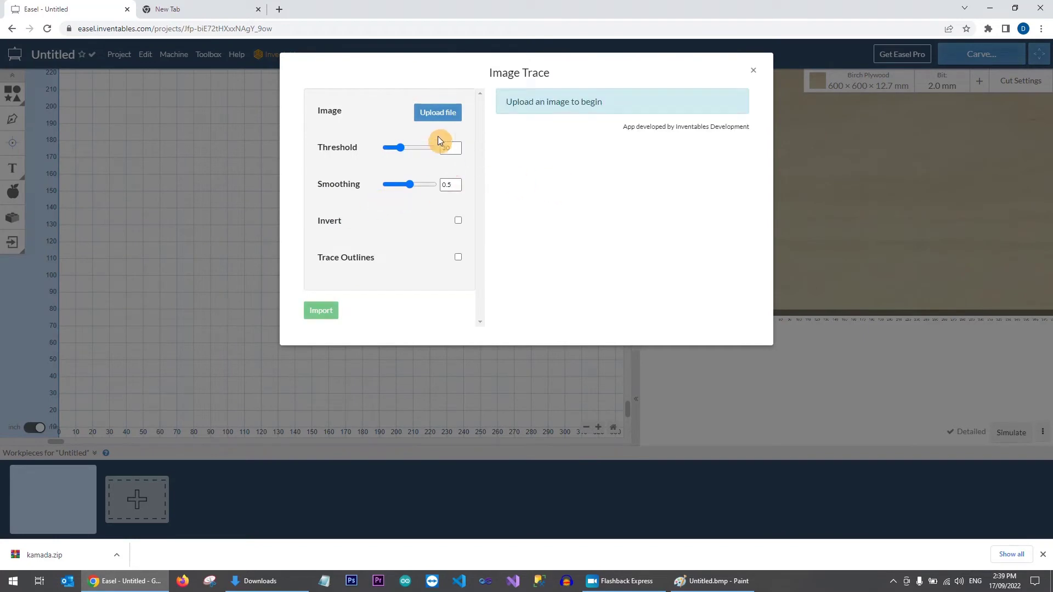
{"action": "left_click", "coordinate": [439, 114]}
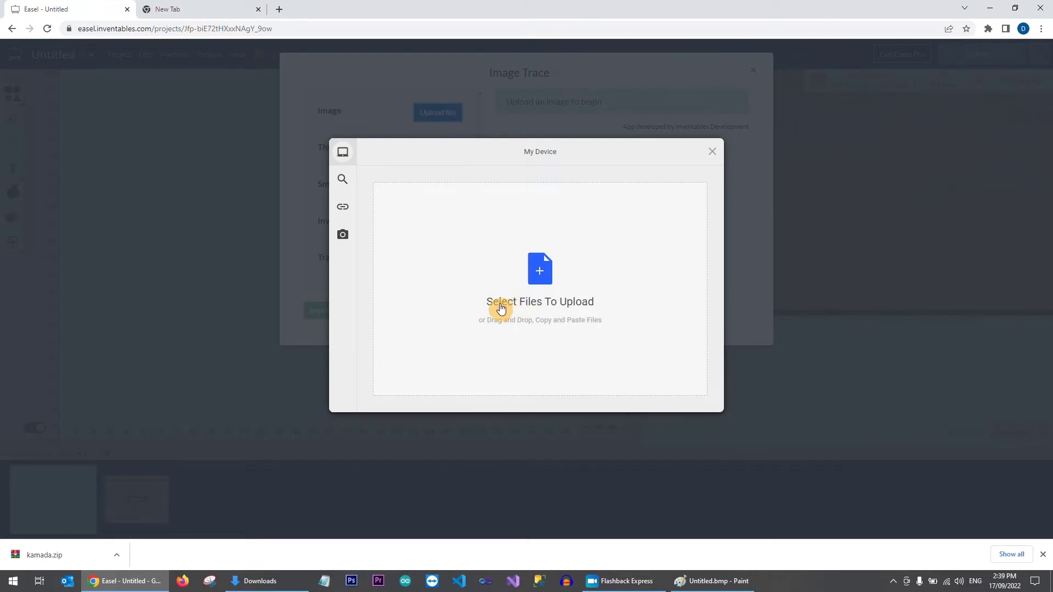
{"action": "left_click", "coordinate": [541, 276]}
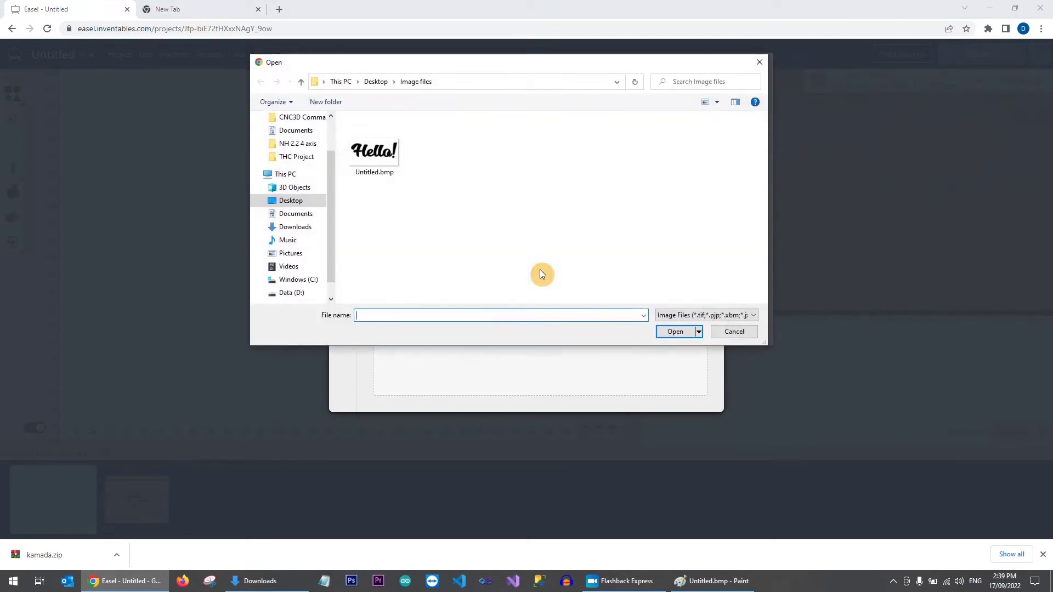
{"action": "left_click", "coordinate": [379, 155]}
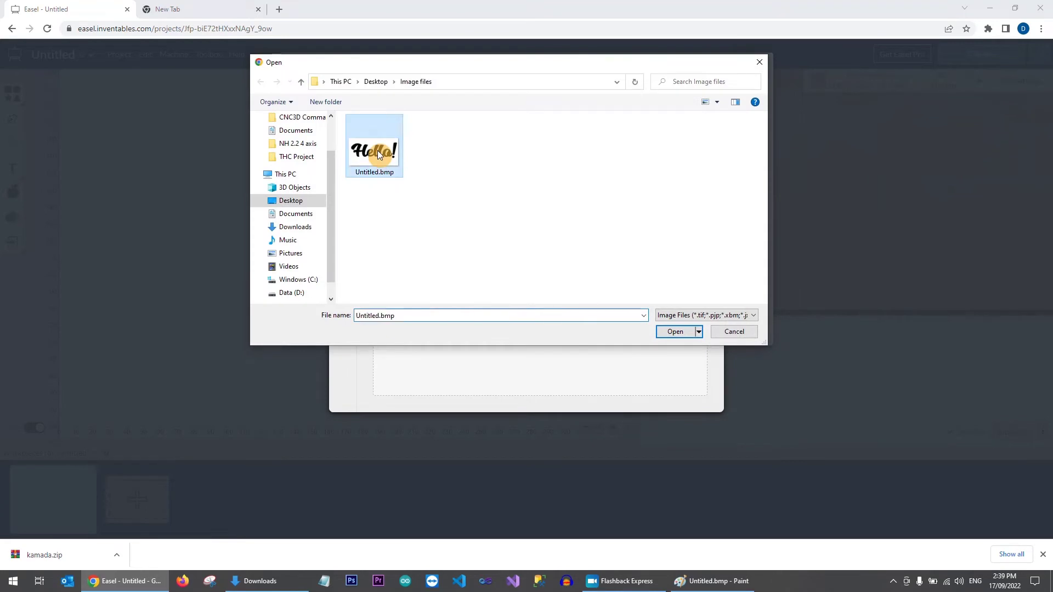
{"action": "left_click", "coordinate": [674, 333]}
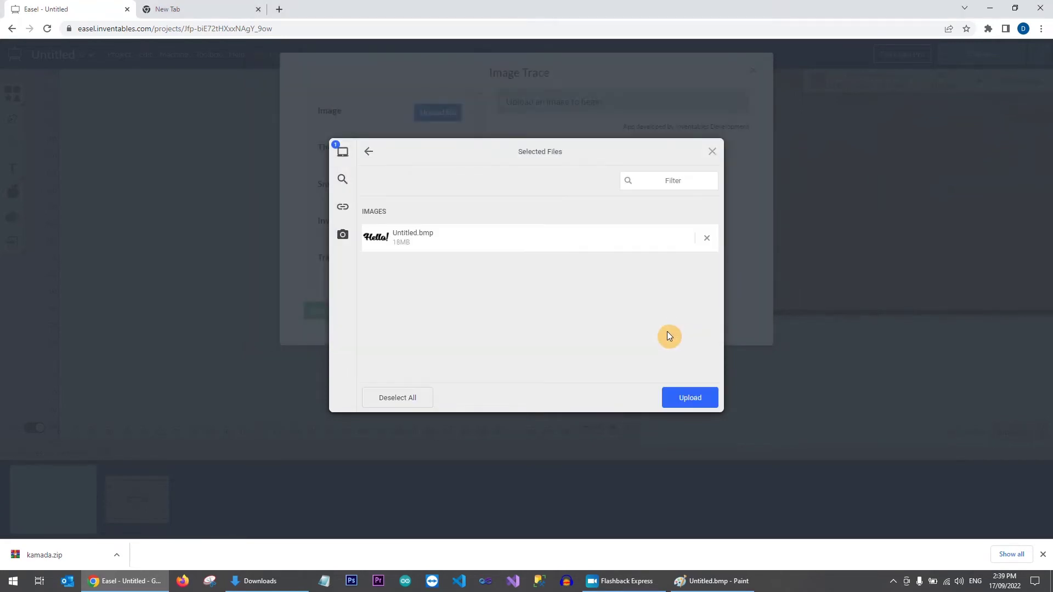
{"action": "left_click", "coordinate": [690, 399]}
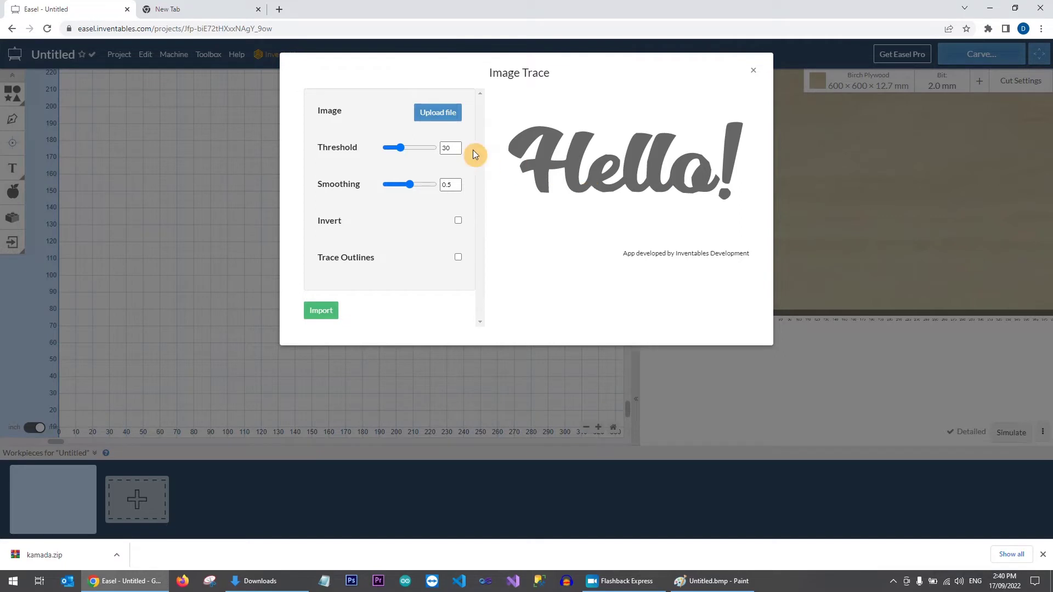
Set the trace threshold to 71, raise the smoothing to its maximum and import the traced "Hello!" image
{"action": "left_click_drag", "start_coordinate": [401, 148], "coordinate": [409, 149]}
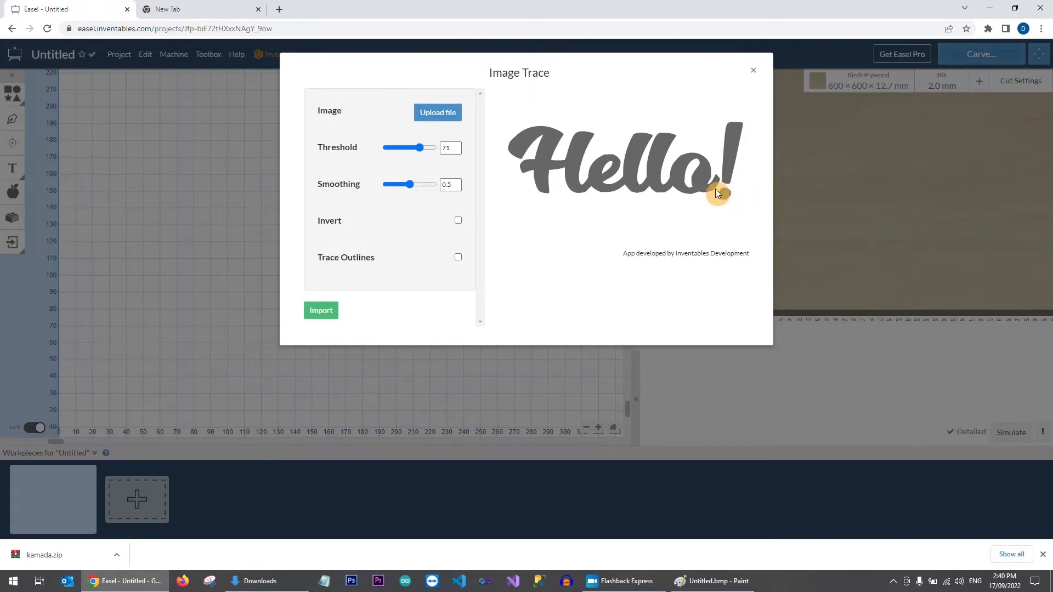
{"action": "left_click_drag", "start_coordinate": [410, 183], "coordinate": [429, 187]}
{"action": "left_click_drag", "start_coordinate": [430, 186], "coordinate": [436, 186]}
{"action": "left_click", "coordinate": [319, 310]}
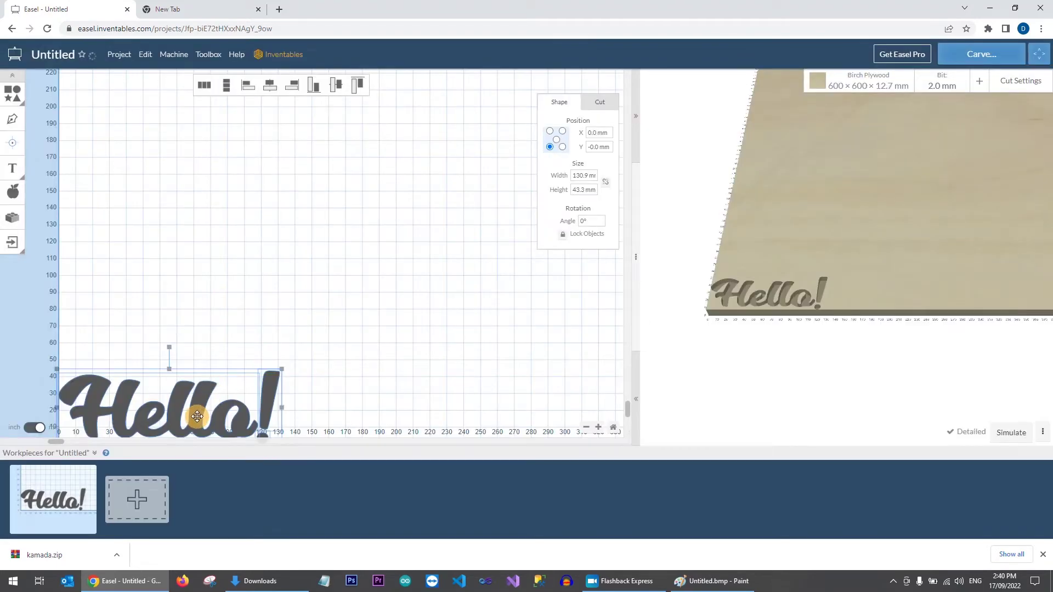
Move the imported "Hello!" away from the origin to about X 51 mm, Y 28 mm on the workpiece and deselect it
{"action": "left_click_drag", "start_coordinate": [197, 417], "coordinate": [210, 390]}
{"action": "left_click_drag", "start_coordinate": [749, 314], "coordinate": [767, 358]}
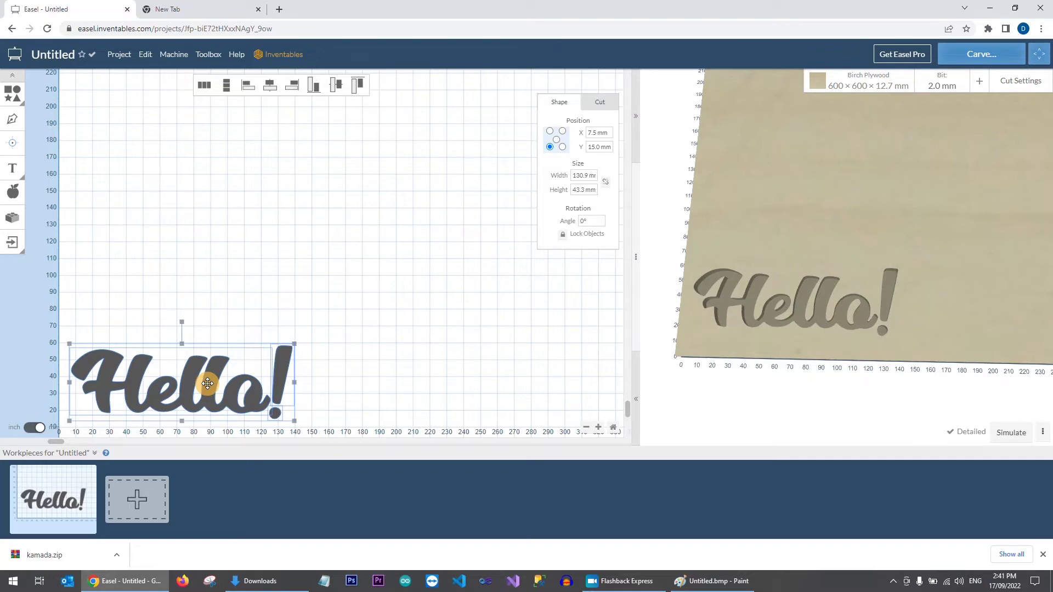
{"action": "left_click_drag", "start_coordinate": [205, 383], "coordinate": [282, 362]}
{"action": "scroll", "coordinate": [879, 225], "scroll_direction": "down", "scroll_amount": 3}
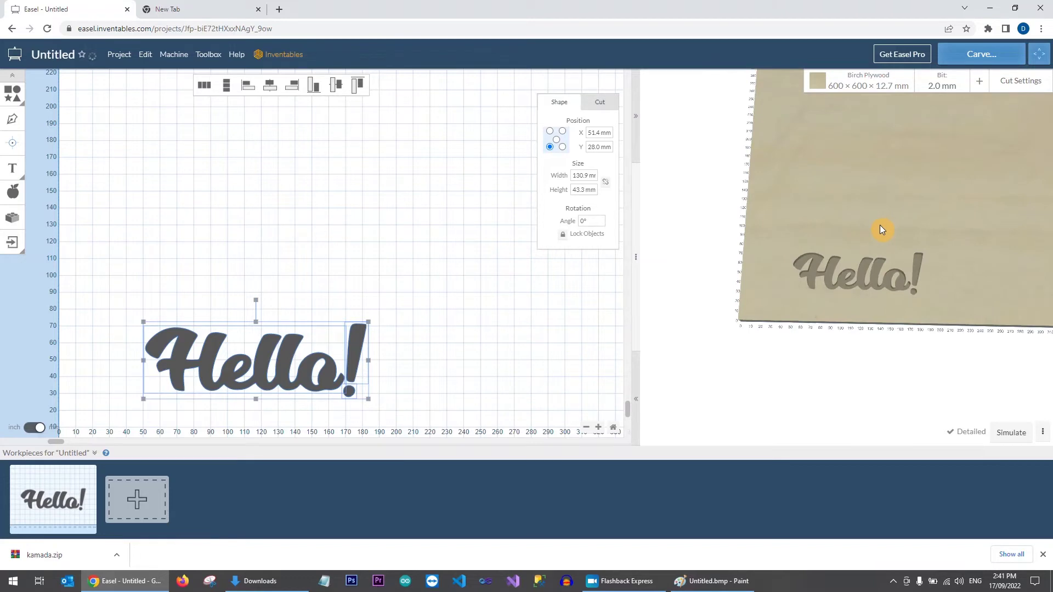
{"action": "left_click", "coordinate": [433, 326]}
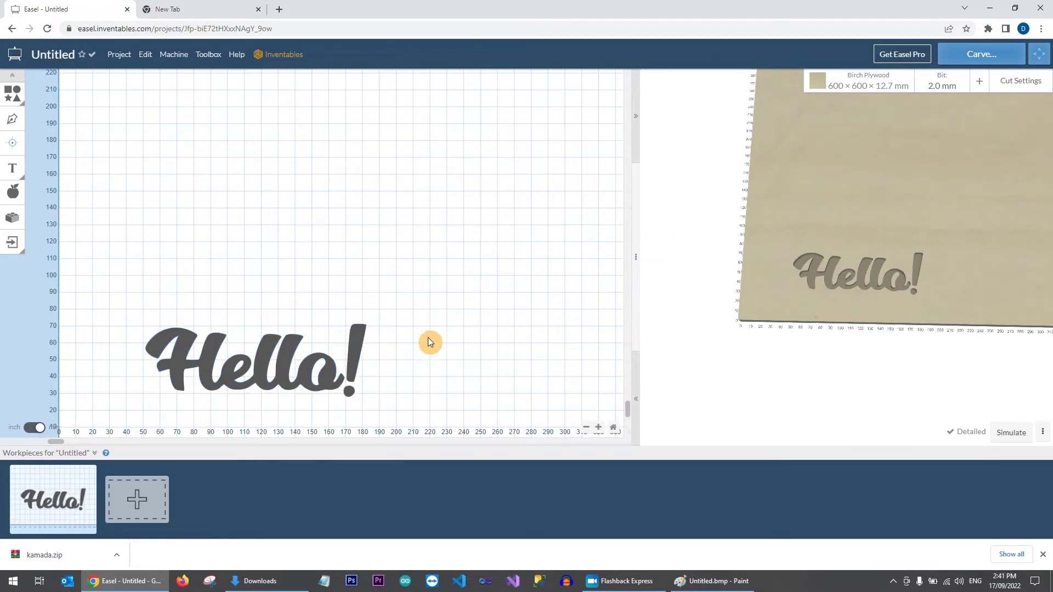
Inspect which parts of the traced "Hello!" are separate shapes: the exclamation stroke, the joined letters and the dot
{"action": "left_click", "coordinate": [354, 344]}
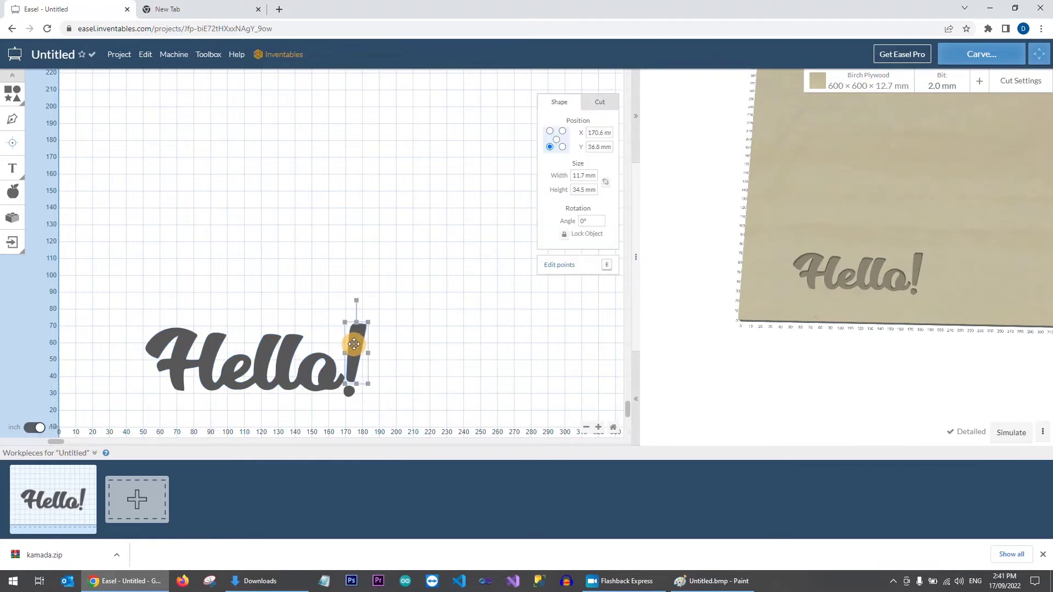
{"action": "left_click", "coordinate": [255, 368]}
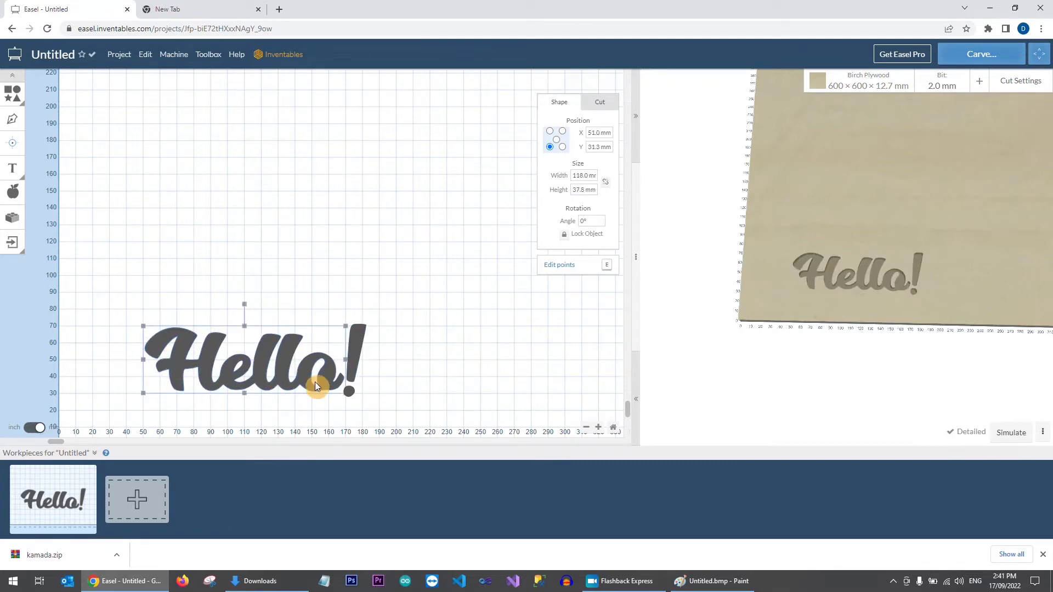
{"action": "left_click", "coordinate": [387, 369]}
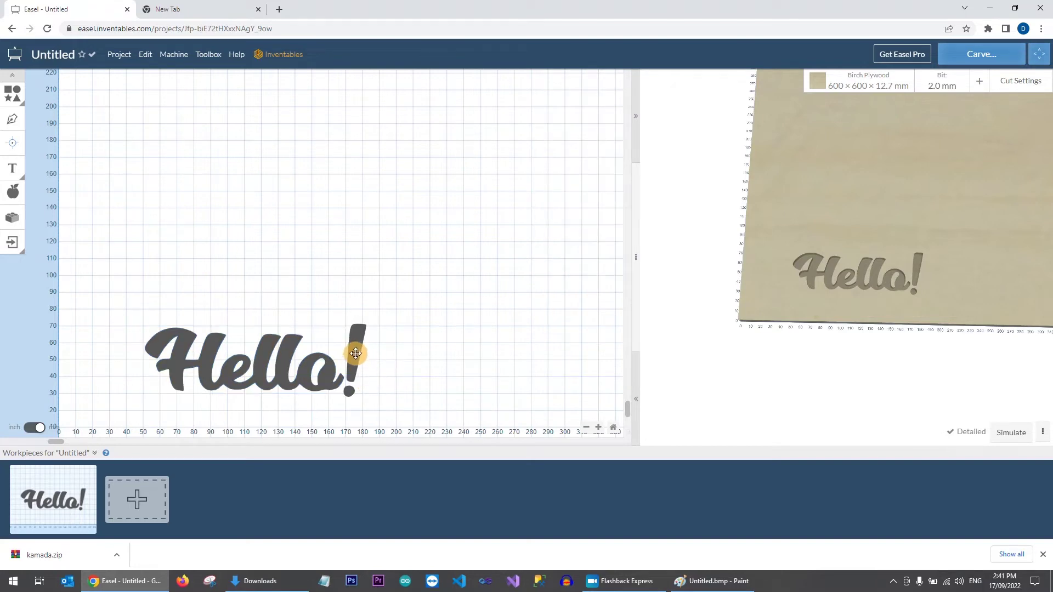
{"action": "left_click", "coordinate": [349, 392]}
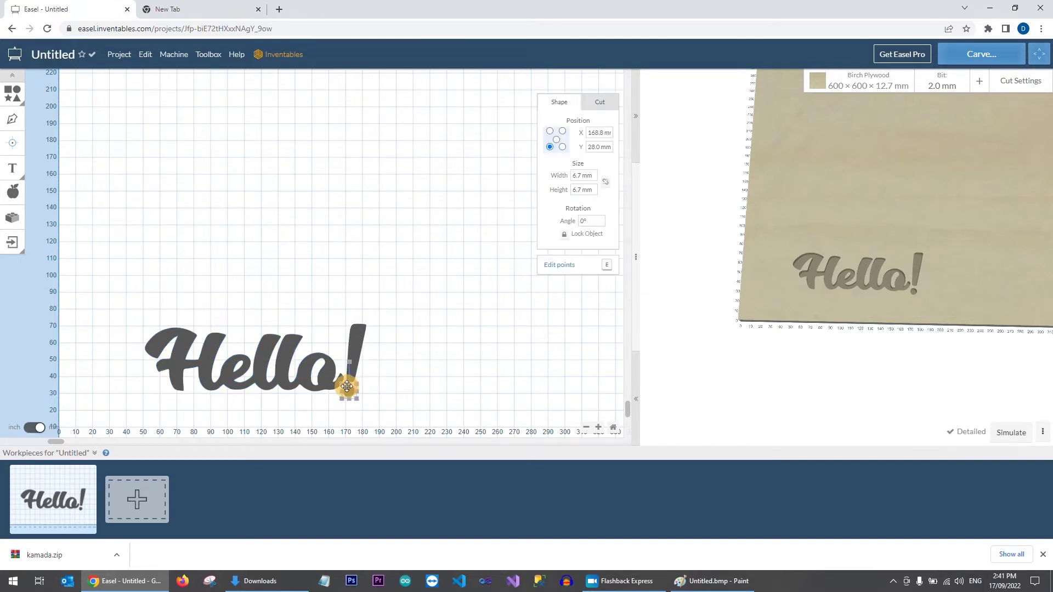
{"action": "left_click", "coordinate": [414, 383]}
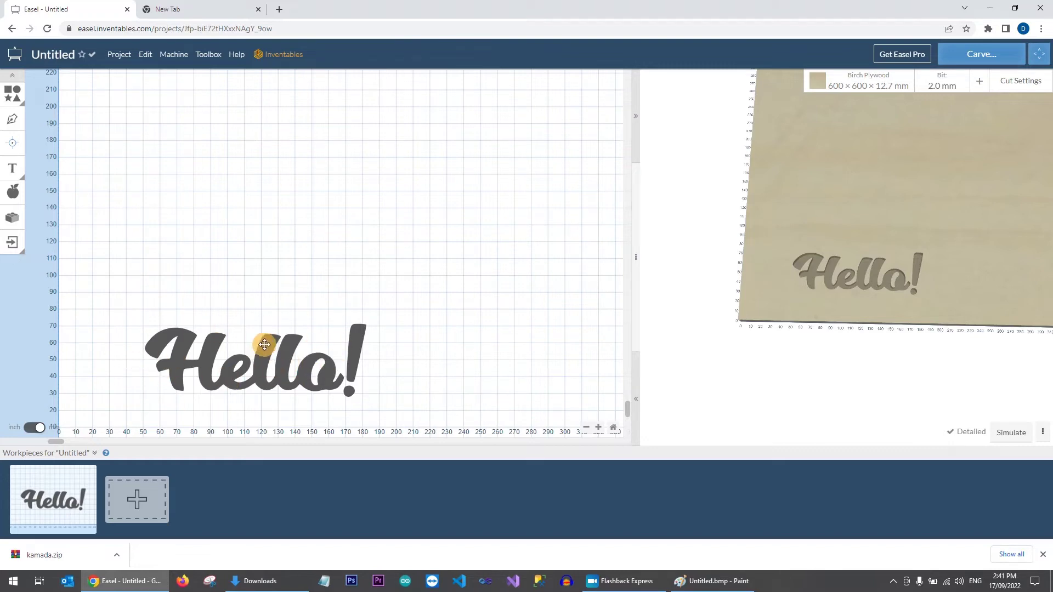
Select all the "Hello!" shapes together and move them closer to the origin, to about X 20 mm, then deselect them
{"action": "left_click_drag", "start_coordinate": [432, 284], "coordinate": [114, 418]}
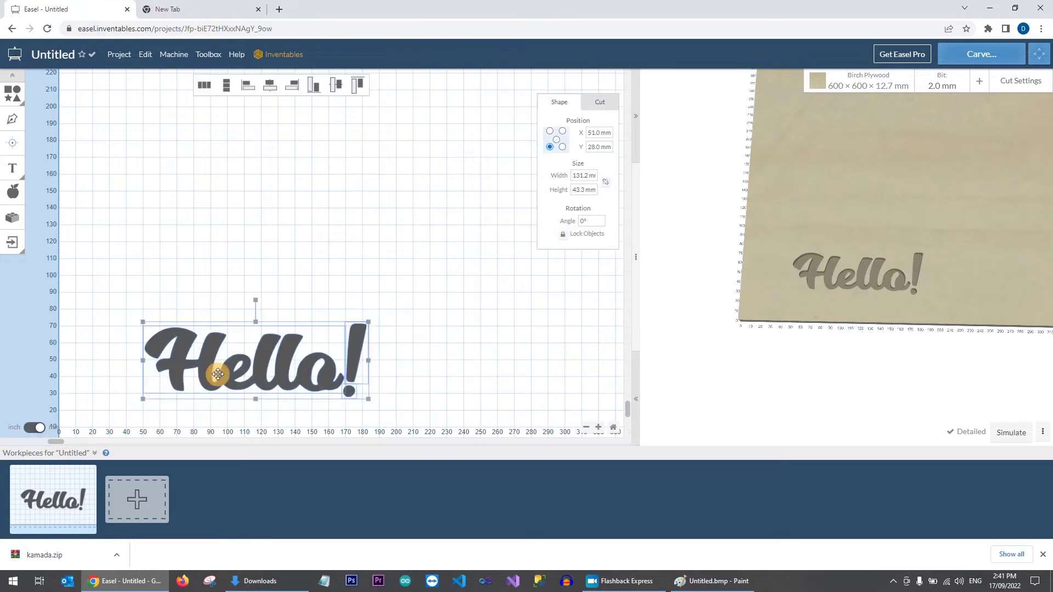
{"action": "mouse_move", "coordinate": [240, 376]}
{"action": "left_mouse_down"}
{"action": "mouse_move", "coordinate": [326, 311]}
{"action": "mouse_move", "coordinate": [340, 359]}
{"action": "mouse_move", "coordinate": [232, 341]}
{"action": "mouse_move", "coordinate": [258, 372]}
{"action": "mouse_move", "coordinate": [217, 369]}
{"action": "mouse_move", "coordinate": [275, 341]}
{"action": "mouse_move", "coordinate": [219, 376]}
{"action": "mouse_move", "coordinate": [220, 394]}
{"action": "mouse_move", "coordinate": [250, 382]}
{"action": "mouse_move", "coordinate": [225, 390]}
{"action": "left_mouse_up"}
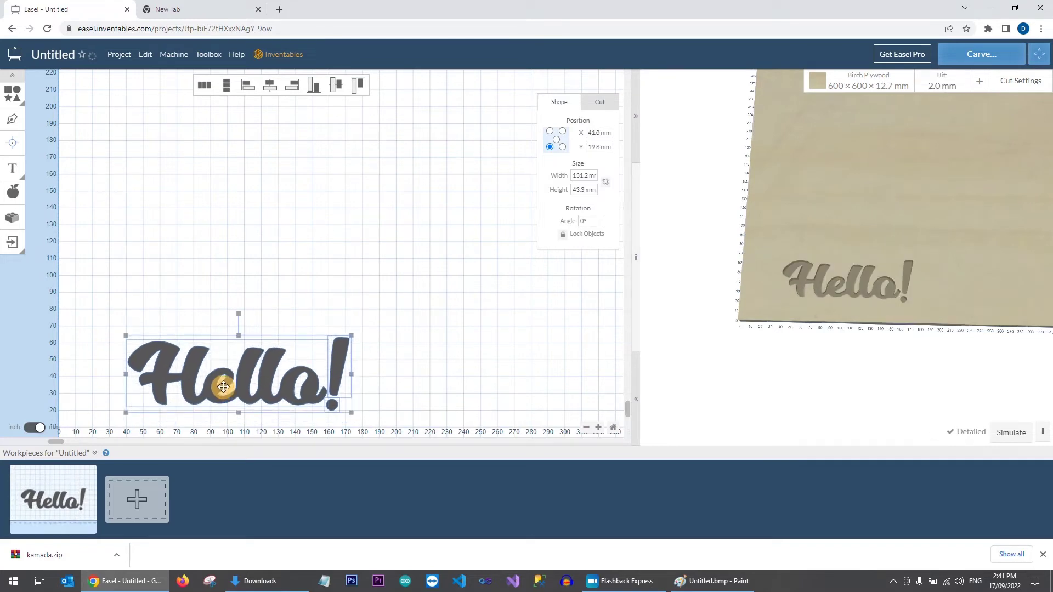
{"action": "left_click_drag", "start_coordinate": [302, 361], "coordinate": [230, 382]}
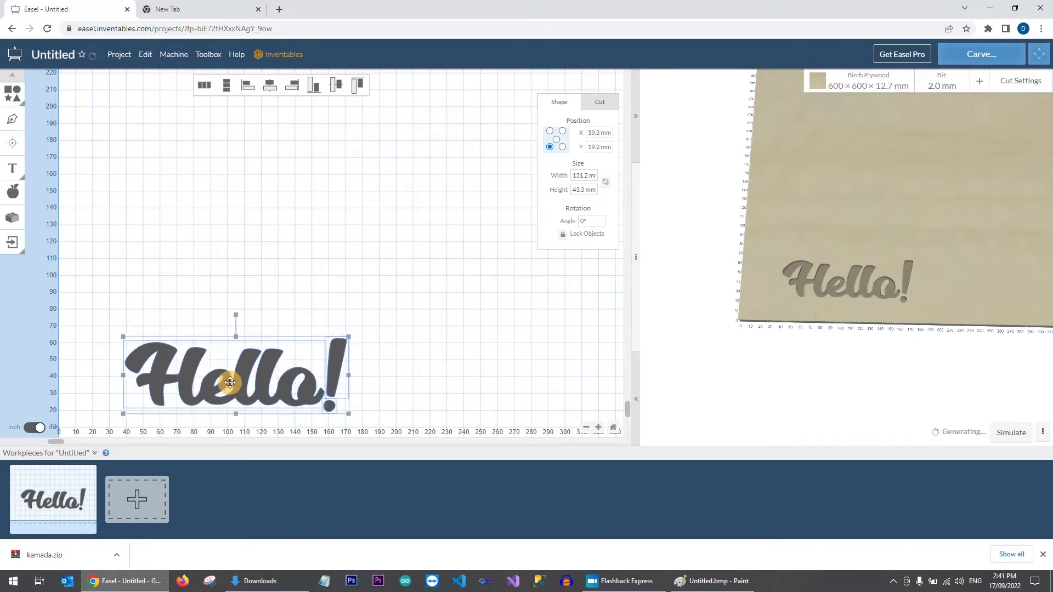
{"action": "left_click", "coordinate": [394, 358]}
{"action": "scroll", "coordinate": [392, 307], "scroll_direction": "down", "scroll_amount": 3}
{"action": "scroll", "coordinate": [392, 303], "scroll_direction": "up", "scroll_amount": 4}
{"action": "scroll", "coordinate": [390, 310], "scroll_direction": "down", "scroll_amount": 1}
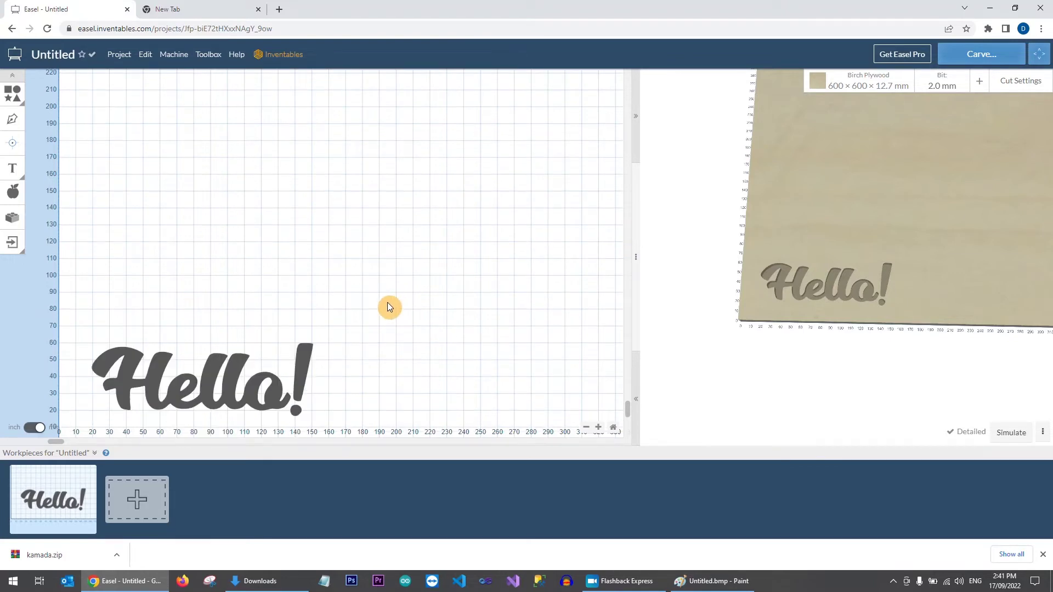
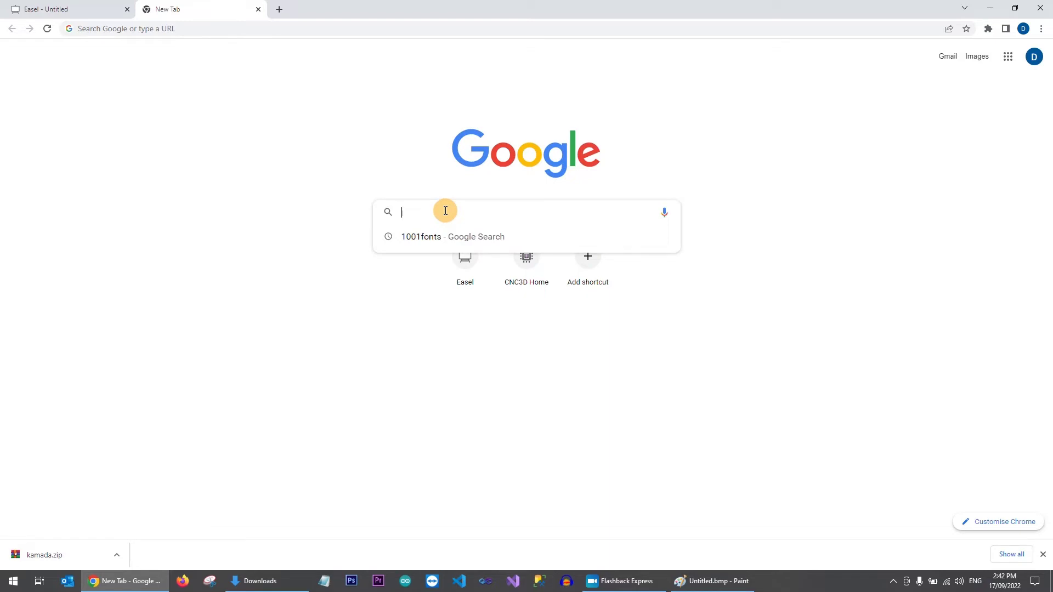
Search Google for "snorlax" in the second browser tab and show the image results
{"action": "type", "text": "sn"}
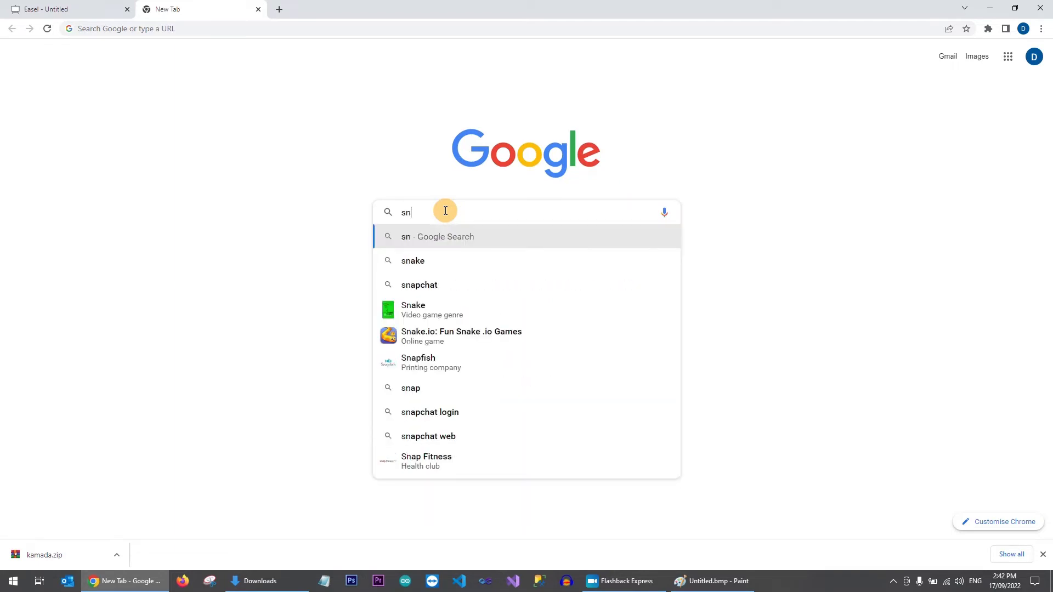
{"action": "type", "text": "orlax"}
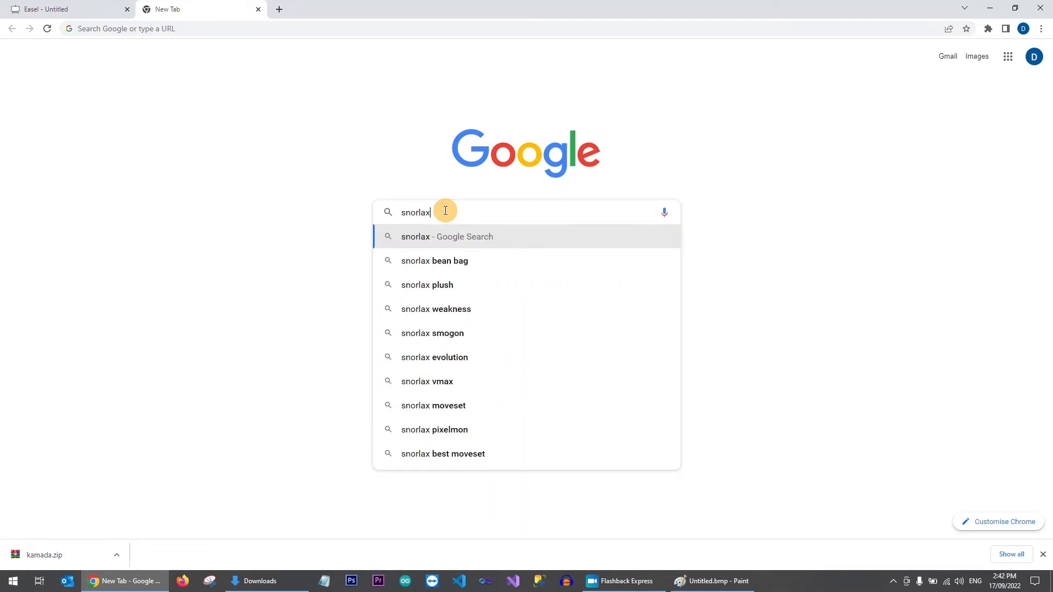
{"action": "key", "text": "Return"}
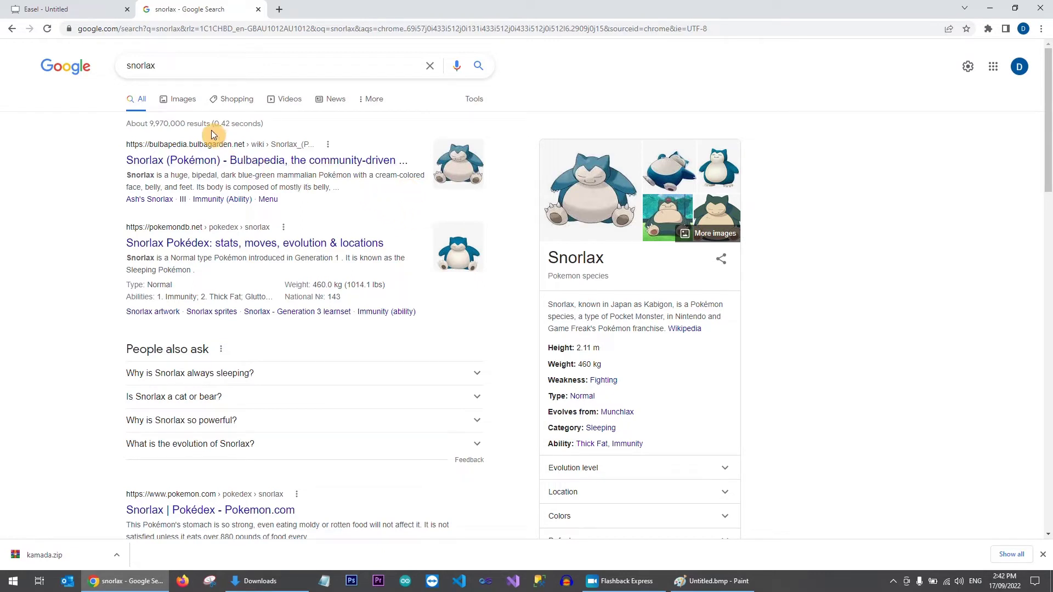
{"action": "left_click", "coordinate": [165, 65]}
{"action": "left_click", "coordinate": [57, 108]}
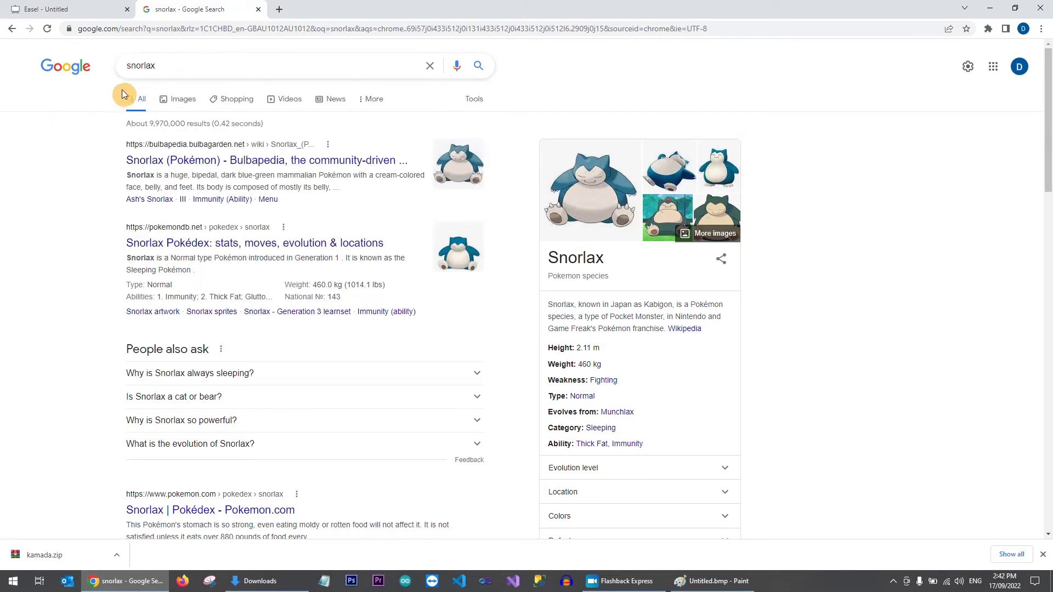
{"action": "left_click", "coordinate": [183, 102]}
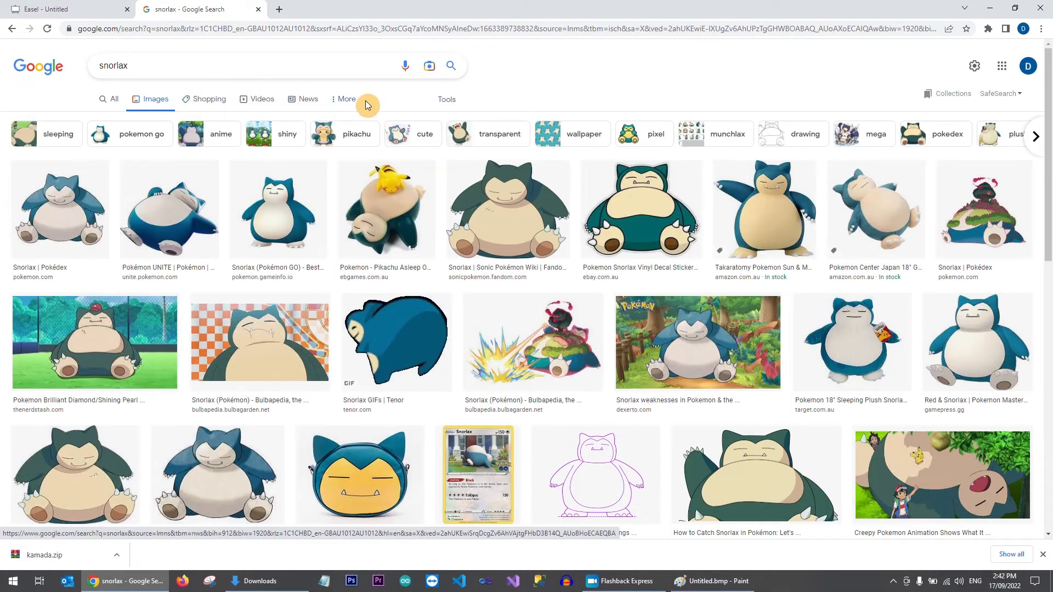
Filter the snorlax image results to Large size and Line Drawing type
{"action": "left_click", "coordinate": [447, 104]}
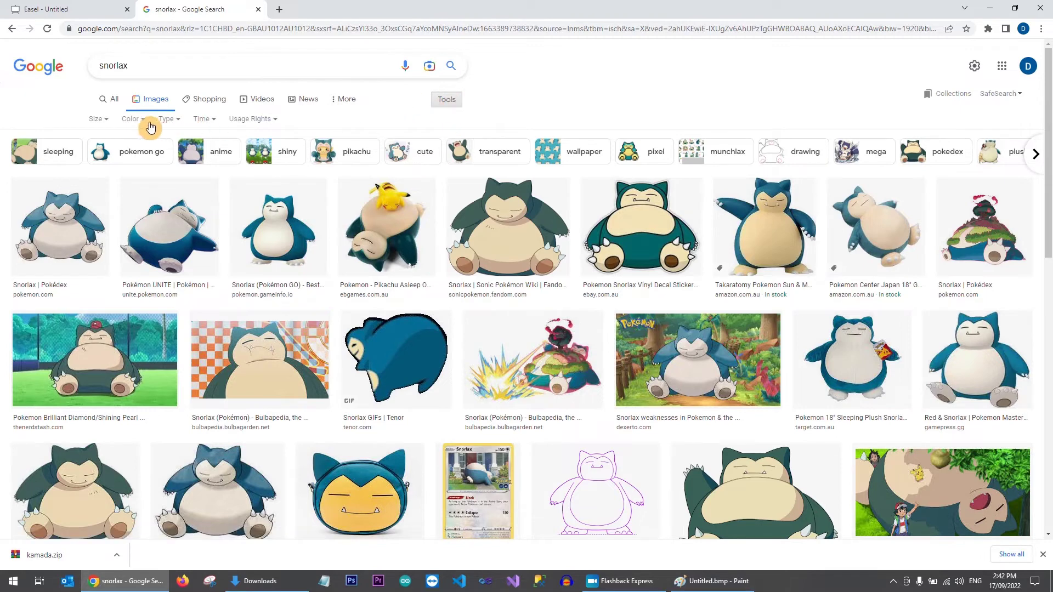
{"action": "left_click", "coordinate": [100, 119]}
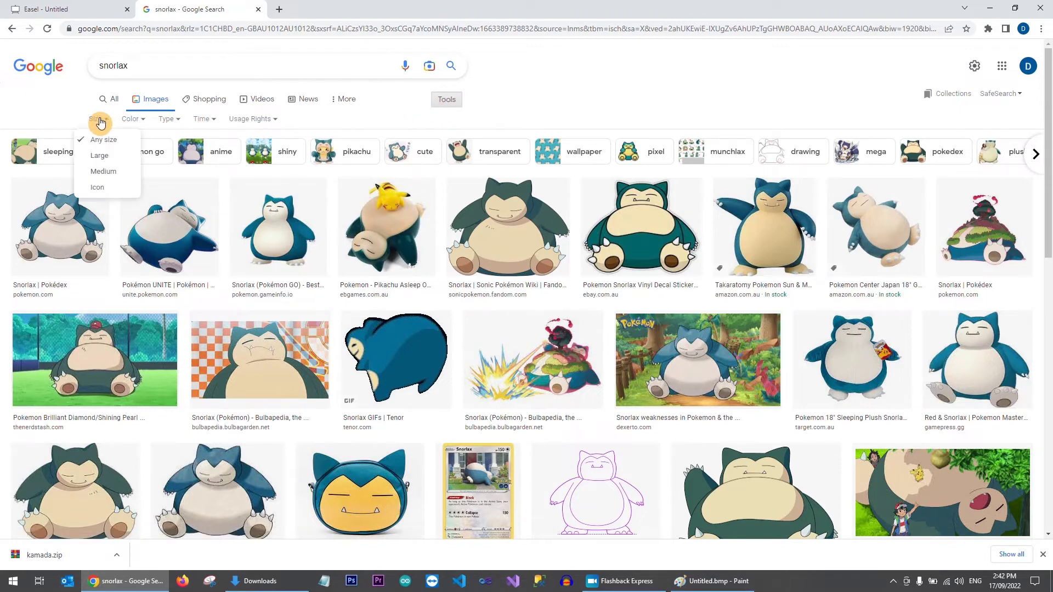
{"action": "left_click", "coordinate": [100, 156]}
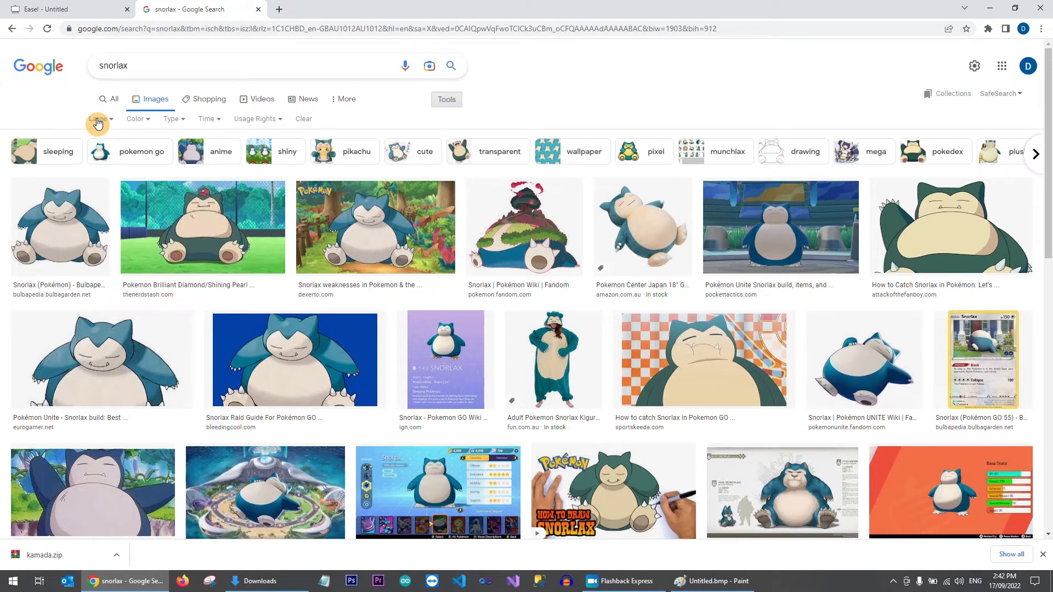
{"action": "left_click", "coordinate": [173, 119]}
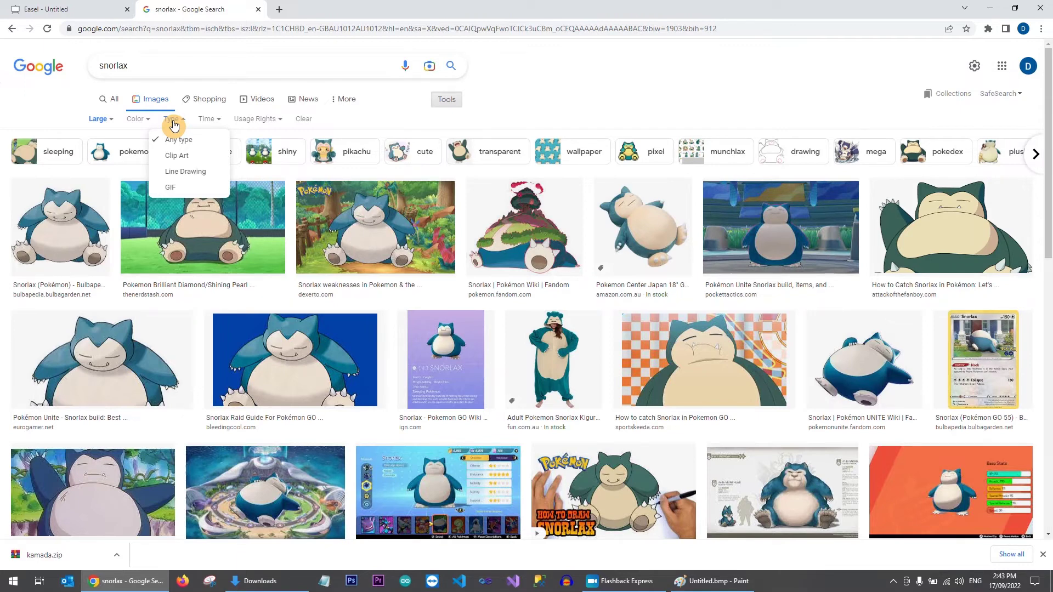
{"action": "left_click", "coordinate": [176, 172]}
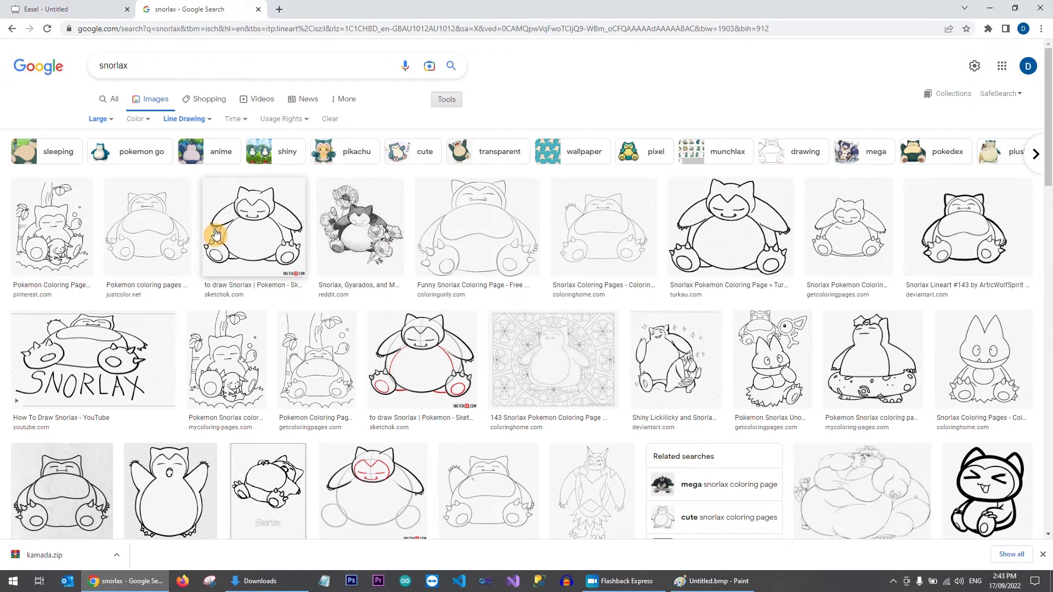
Open the bold-outlined Snorlax coloring page from turkau.com and save it as Snorlax-Pokemon-Coloring-Page.png in the Image files folder
{"action": "scroll", "coordinate": [477, 233], "scroll_direction": "down", "scroll_amount": 1}
{"action": "scroll", "coordinate": [469, 237], "scroll_direction": "up", "scroll_amount": 1}
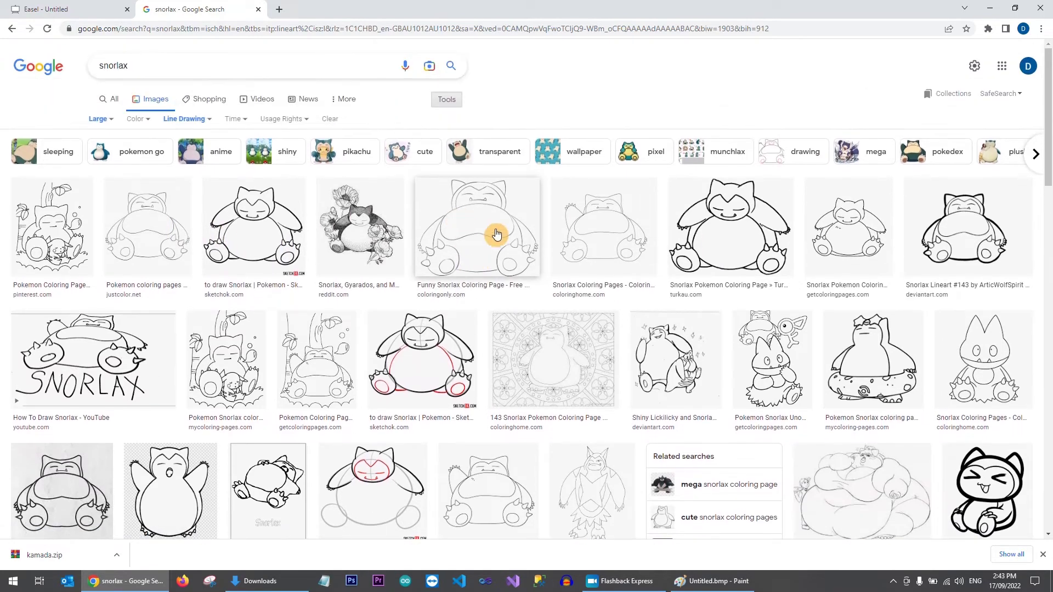
{"action": "left_click", "coordinate": [735, 242]}
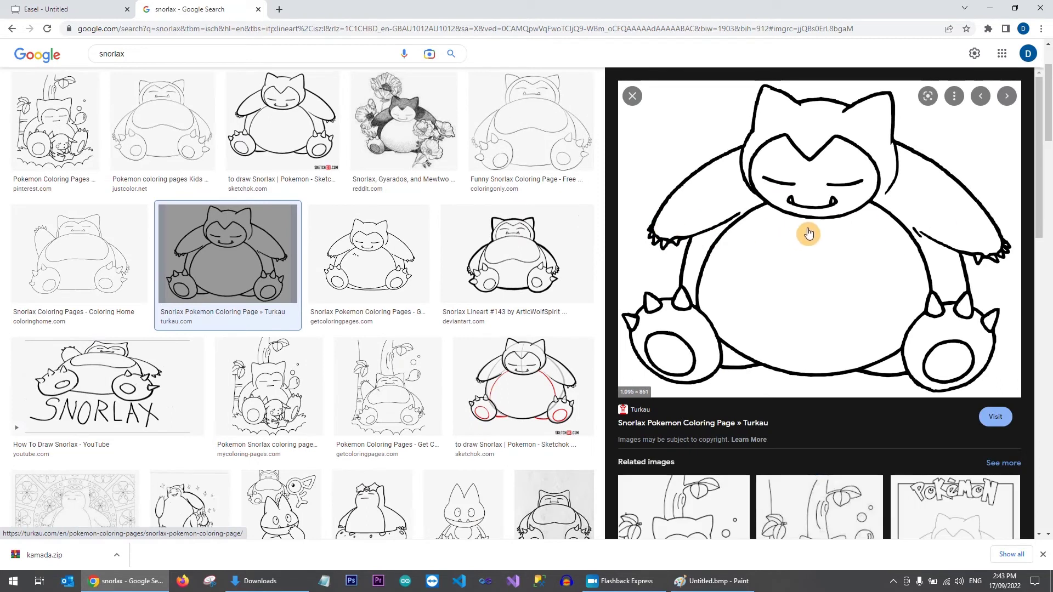
{"action": "right_click", "coordinate": [859, 211]}
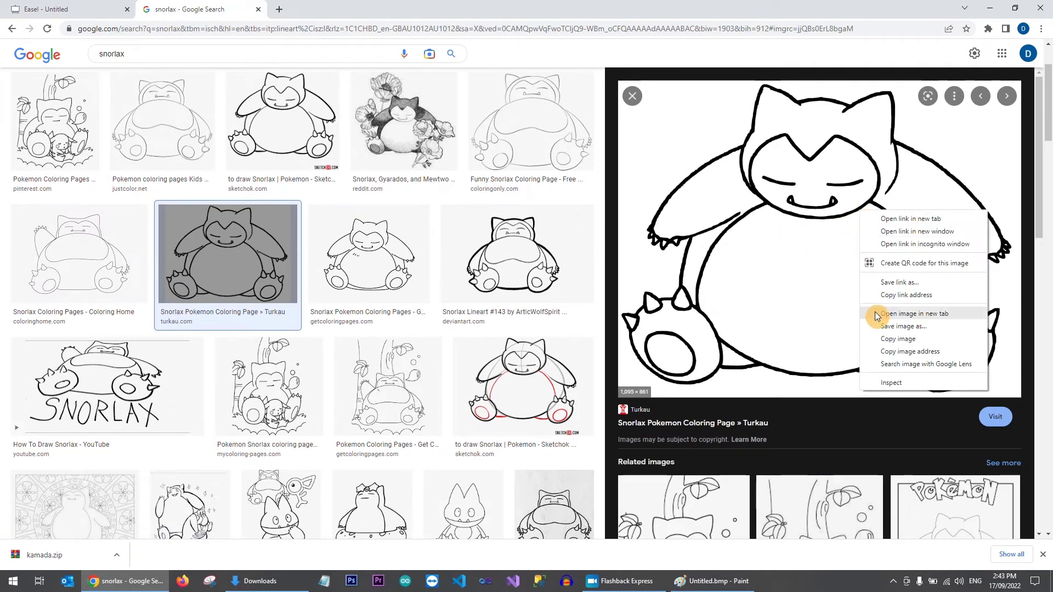
{"action": "left_click", "coordinate": [905, 327]}
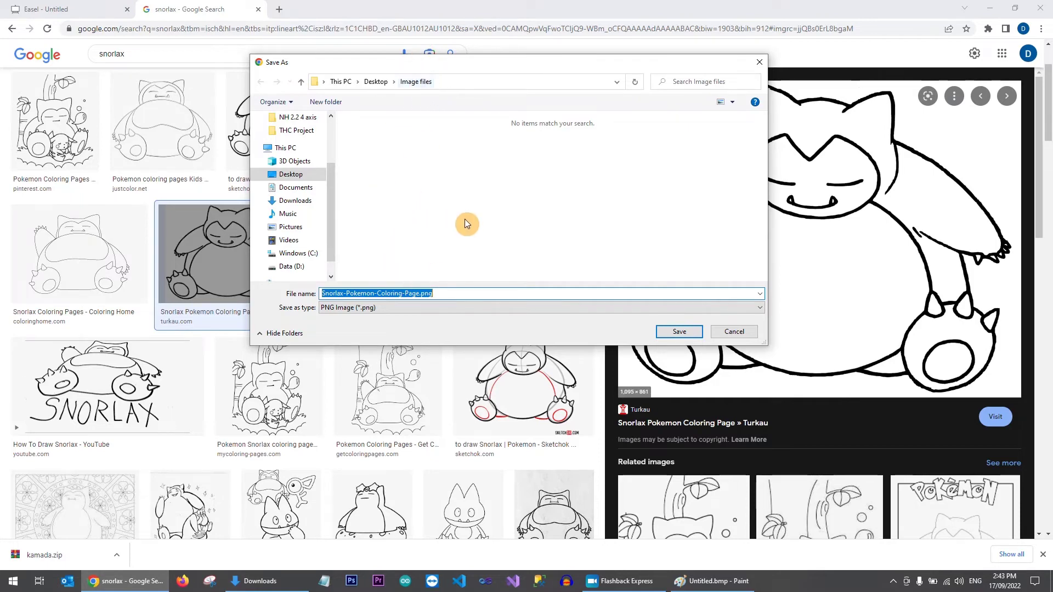
{"action": "left_click", "coordinate": [678, 333]}
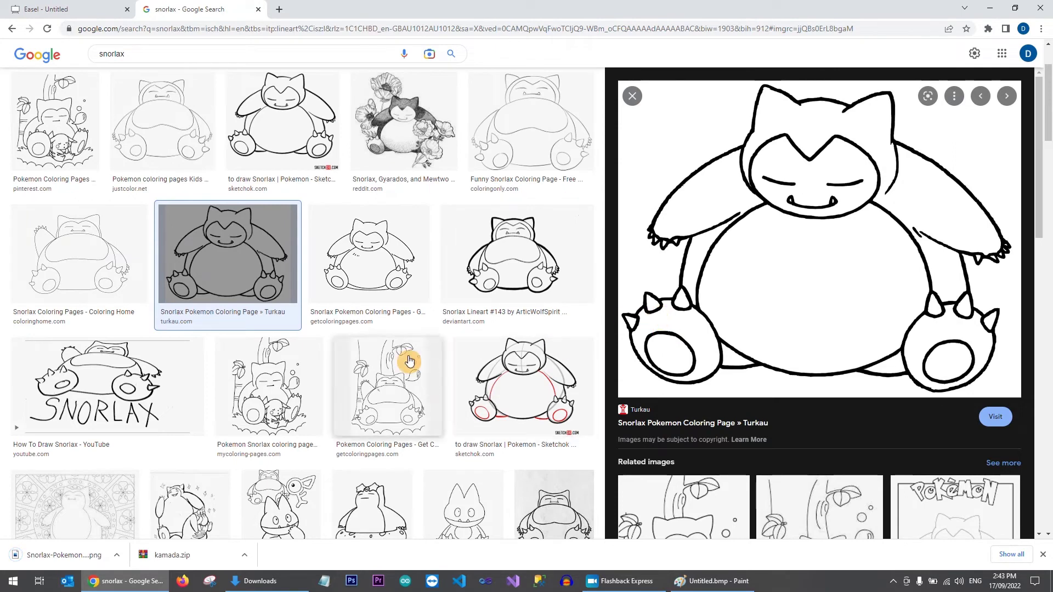
Return to the Easel project and upload Snorlax-Pokemon-Coloring-Page.png into Image Trace
{"action": "left_click", "coordinate": [73, 11]}
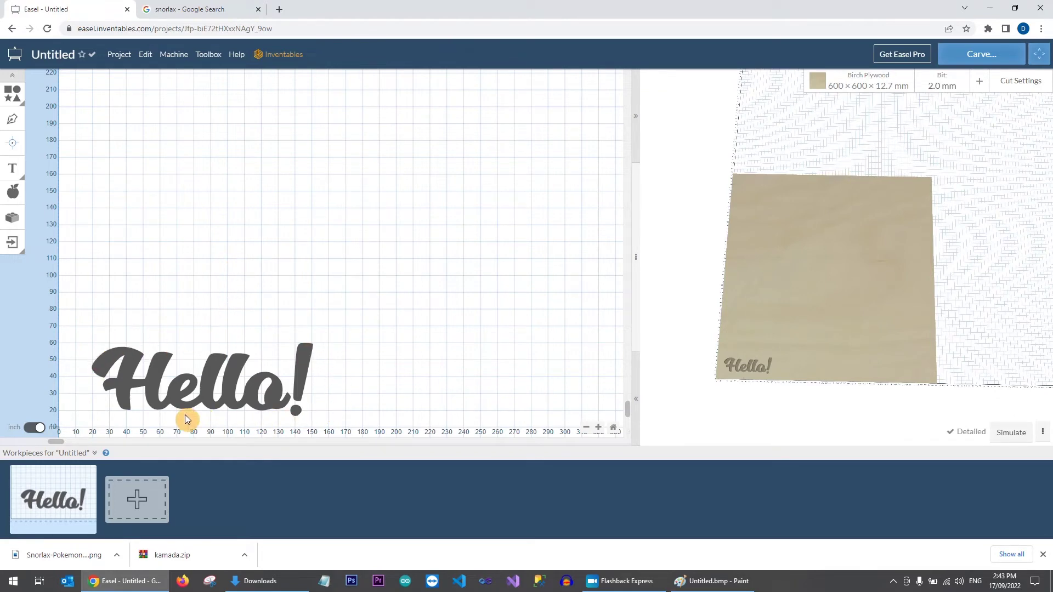
{"action": "left_click", "coordinate": [11, 246]}
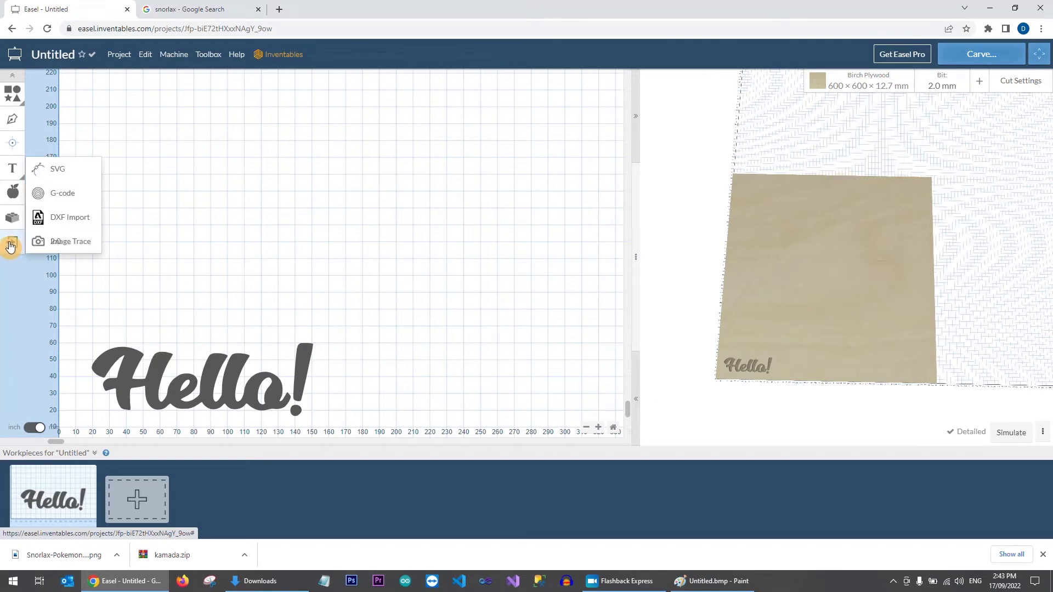
{"action": "left_click", "coordinate": [76, 244]}
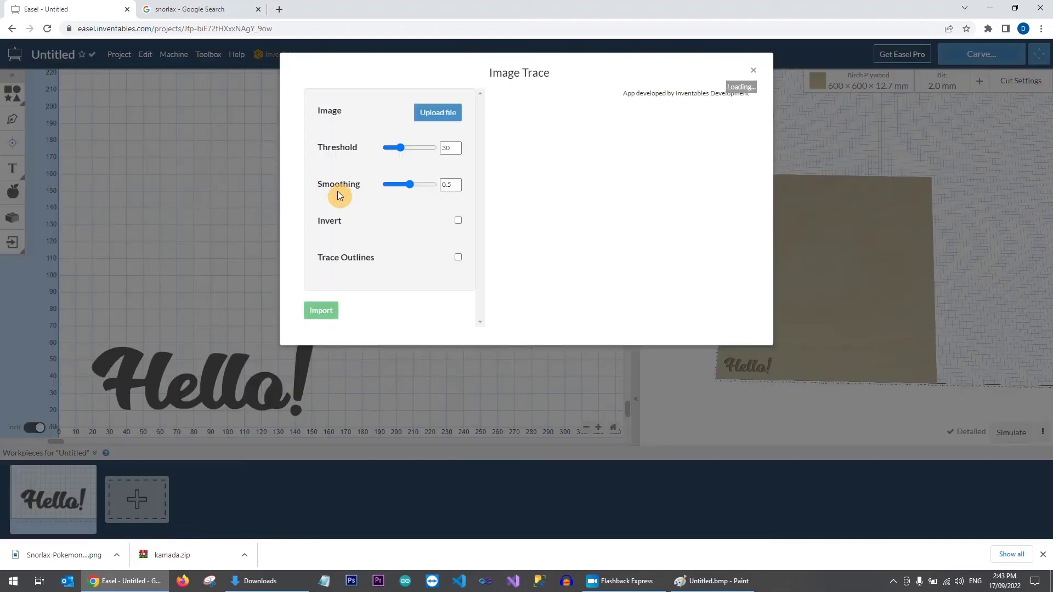
{"action": "left_click", "coordinate": [444, 113]}
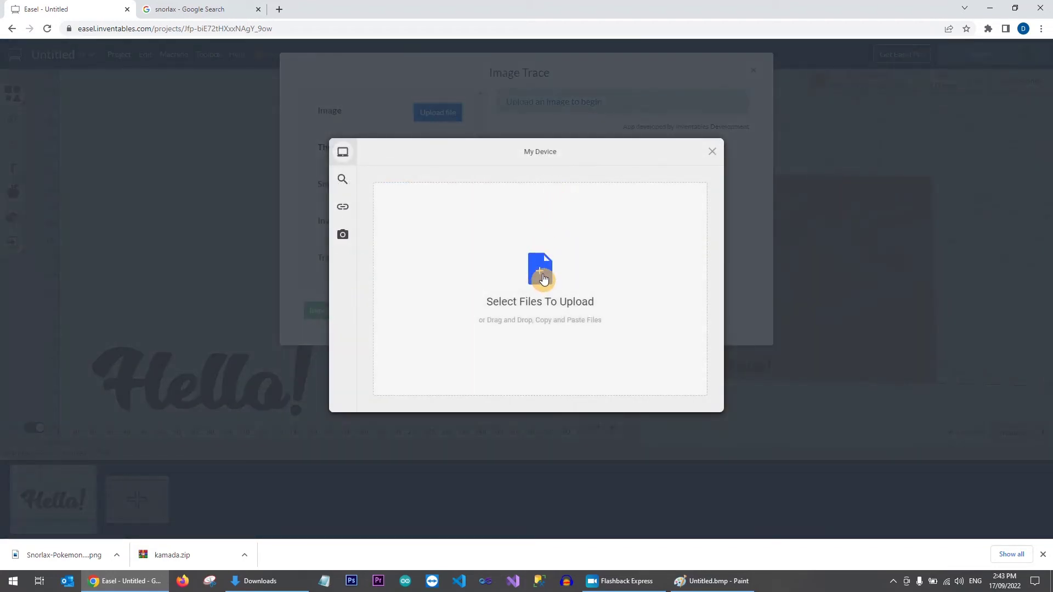
{"action": "left_click", "coordinate": [543, 278]}
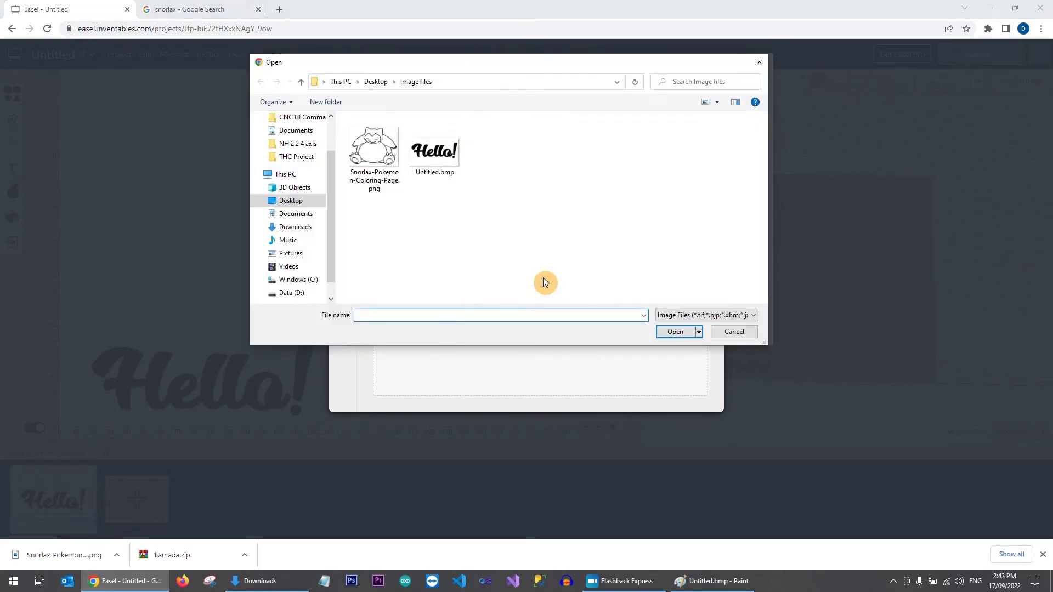
{"action": "left_click", "coordinate": [371, 184]}
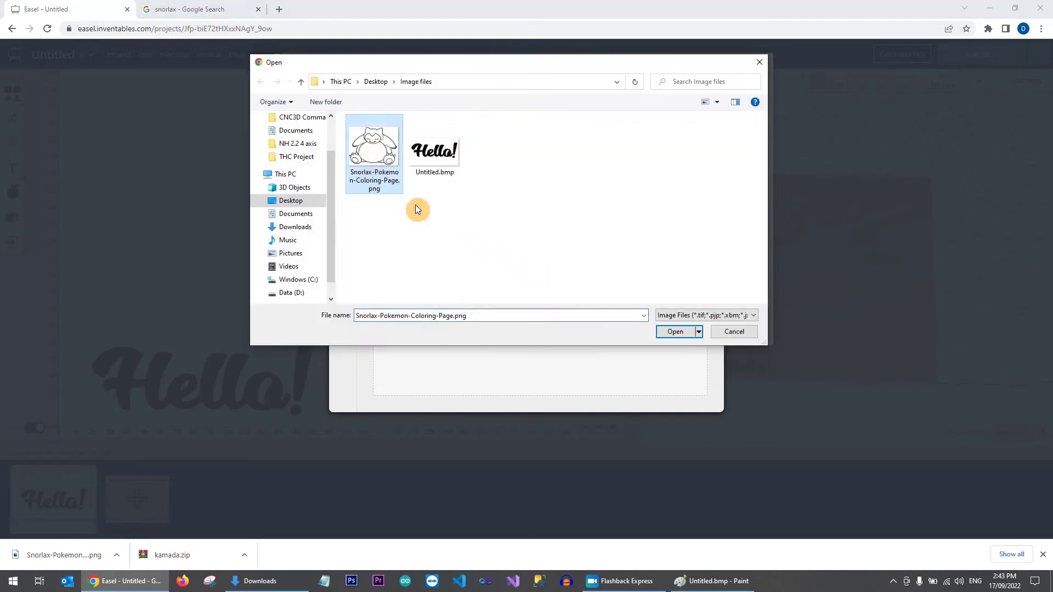
{"action": "left_click", "coordinate": [670, 333]}
{"action": "left_click", "coordinate": [689, 396]}
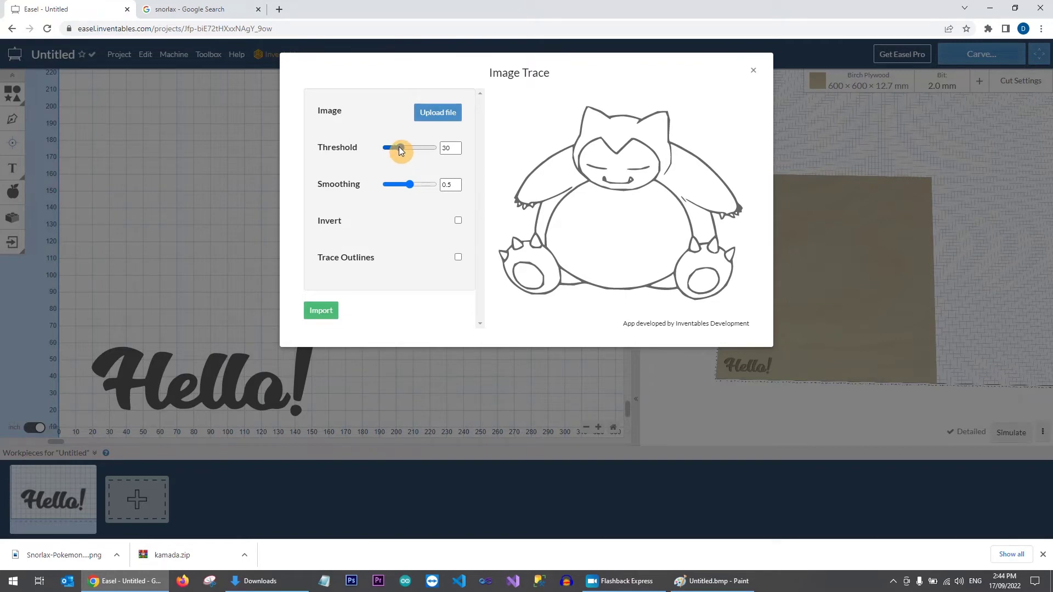
Set the trace threshold to 62 and smoothing to 1, and import the Snorlax outline into the design
{"action": "left_click_drag", "start_coordinate": [399, 150], "coordinate": [417, 151]}
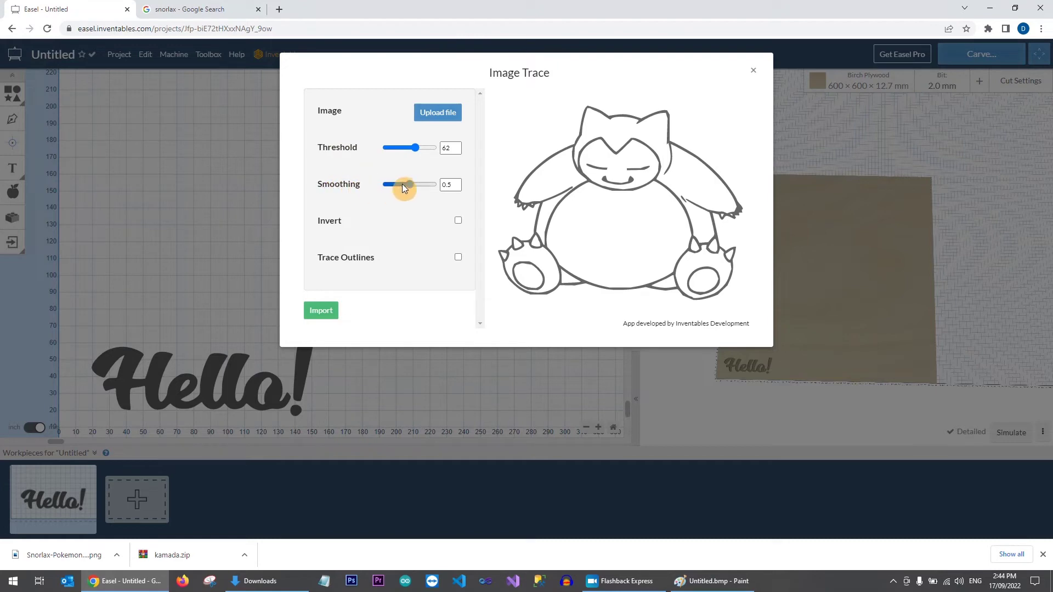
{"action": "mouse_move", "coordinate": [408, 184]}
{"action": "left_mouse_down"}
{"action": "mouse_move", "coordinate": [438, 183]}
{"action": "mouse_move", "coordinate": [415, 192]}
{"action": "left_mouse_up"}
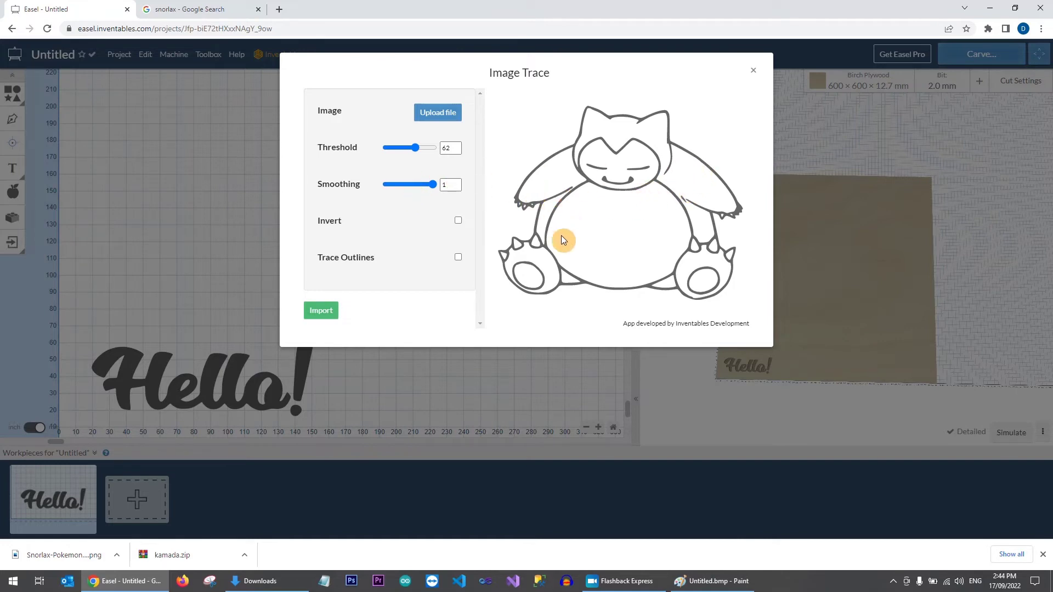
{"action": "left_click", "coordinate": [323, 310]}
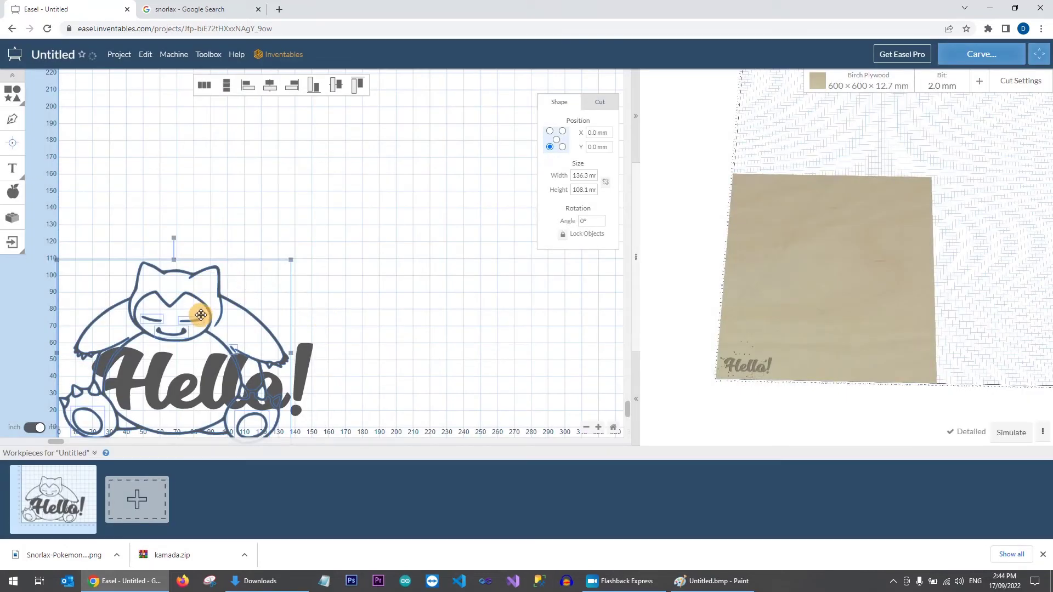
Move the imported Snorlax above "Hello!" to about X 87 mm, Y 76 mm, and check whether its eyes are separate shapes
{"action": "mouse_move", "coordinate": [203, 306]}
{"action": "left_mouse_down"}
{"action": "mouse_move", "coordinate": [242, 244]}
{"action": "mouse_move", "coordinate": [349, 178]}
{"action": "left_mouse_up"}
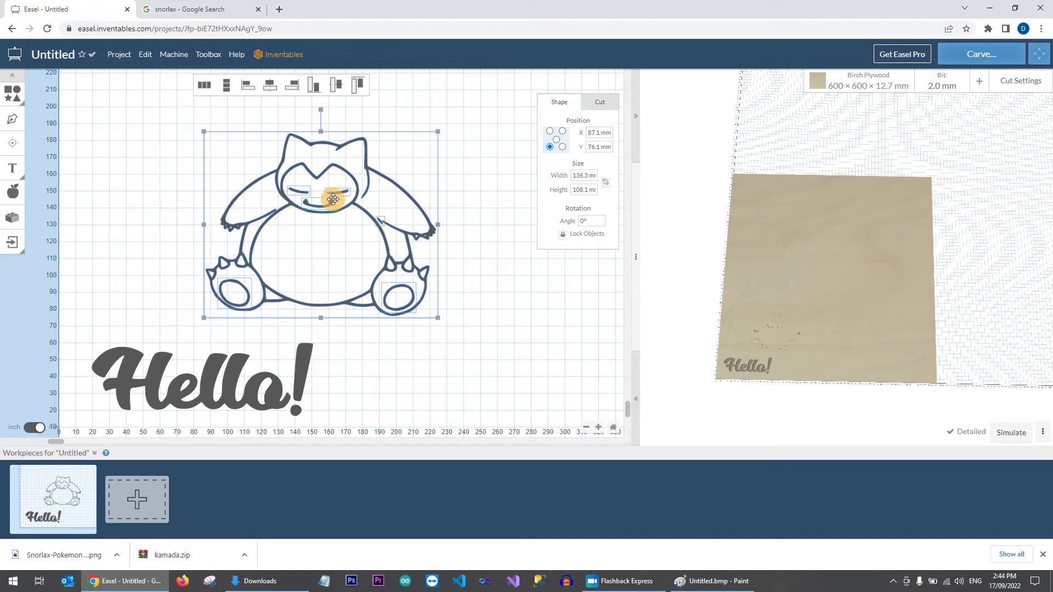
{"action": "left_click", "coordinate": [495, 217]}
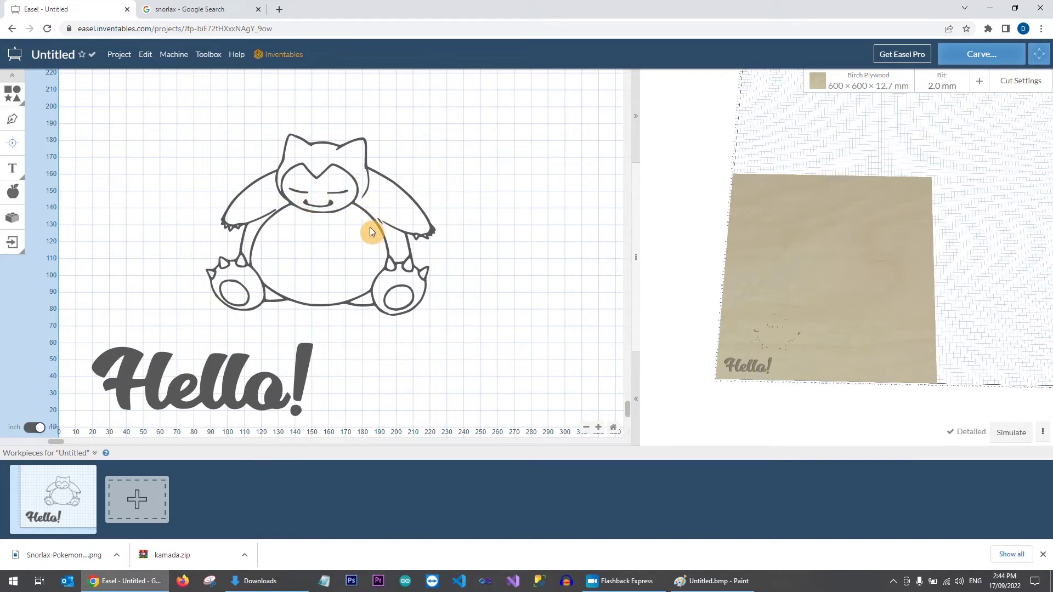
{"action": "left_click", "coordinate": [341, 192]}
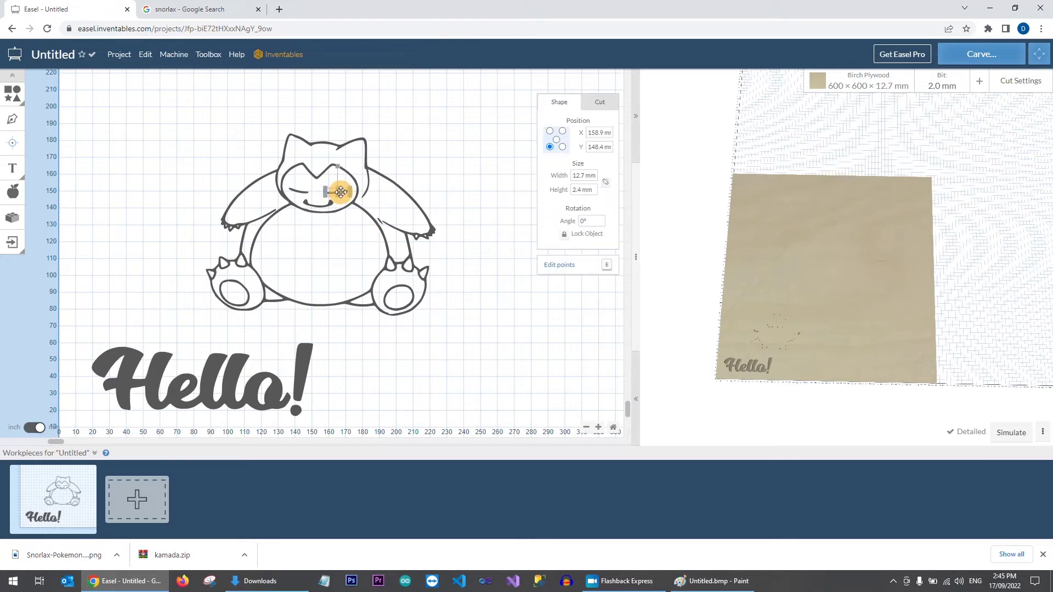
{"action": "left_click", "coordinate": [301, 191]}
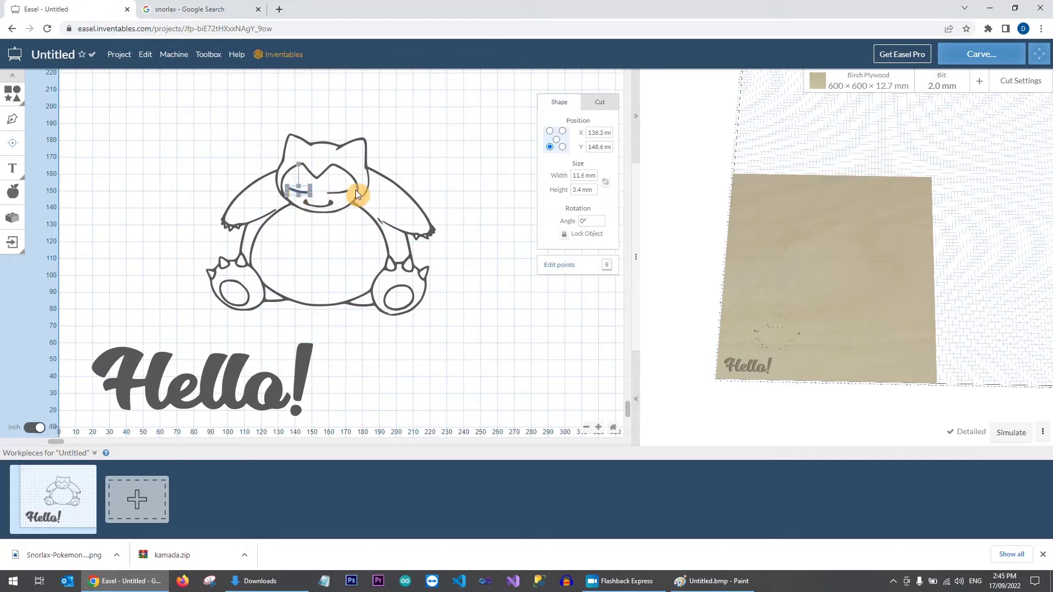
{"action": "left_click", "coordinate": [444, 161]}
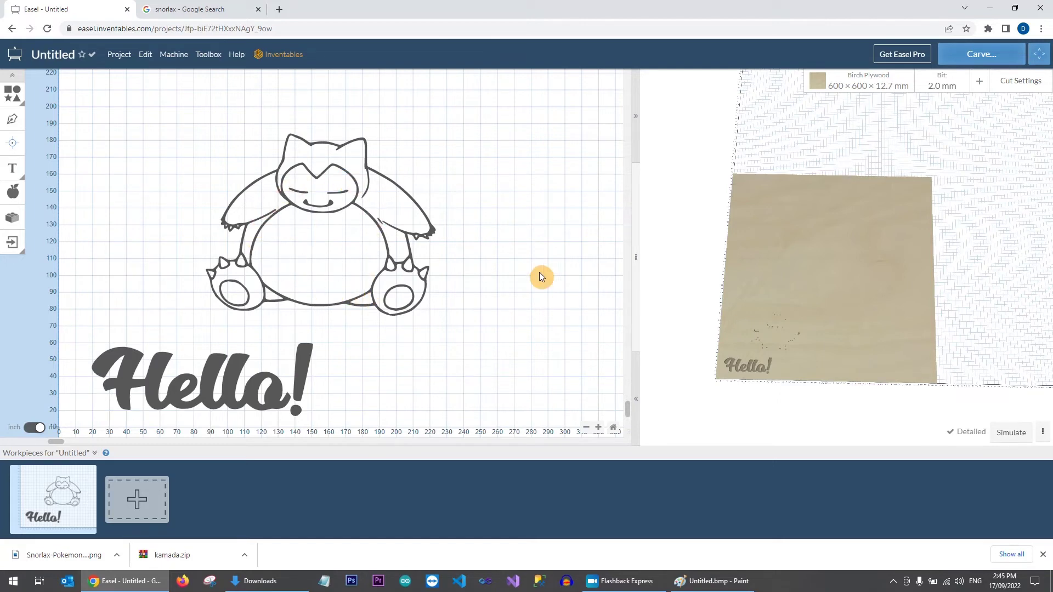
Examine in the 3D preview which parts of the Snorlax outline the 2.0 mm bit can carve
{"action": "scroll", "coordinate": [749, 344], "scroll_direction": "up", "scroll_amount": 3}
{"action": "left_click_drag", "start_coordinate": [729, 380], "coordinate": [762, 318]}
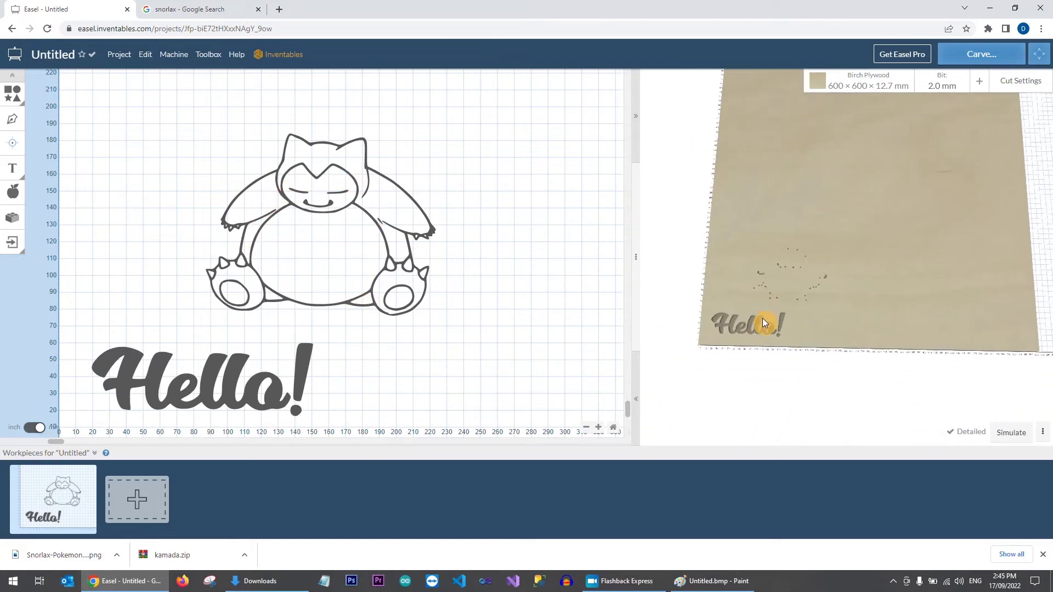
{"action": "scroll", "coordinate": [794, 296], "scroll_direction": "up", "scroll_amount": 3}
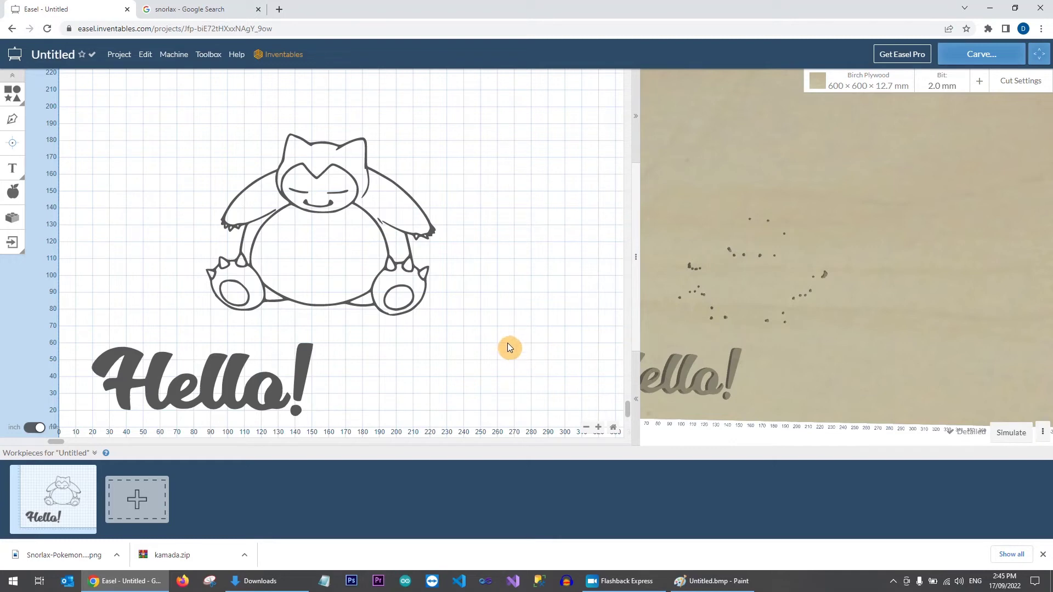
Select all the Snorlax shapes together and enlarge them to about 341.5 mm wide and 270.8 mm high
{"action": "left_click", "coordinate": [587, 429]}
{"action": "left_click", "coordinate": [585, 429]}
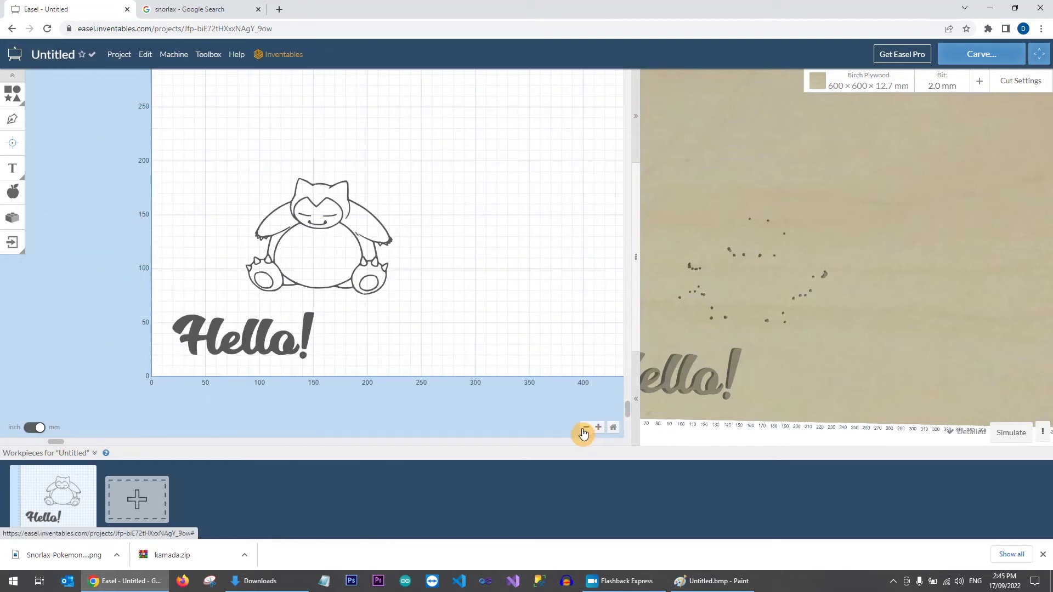
{"action": "left_click", "coordinate": [585, 429]}
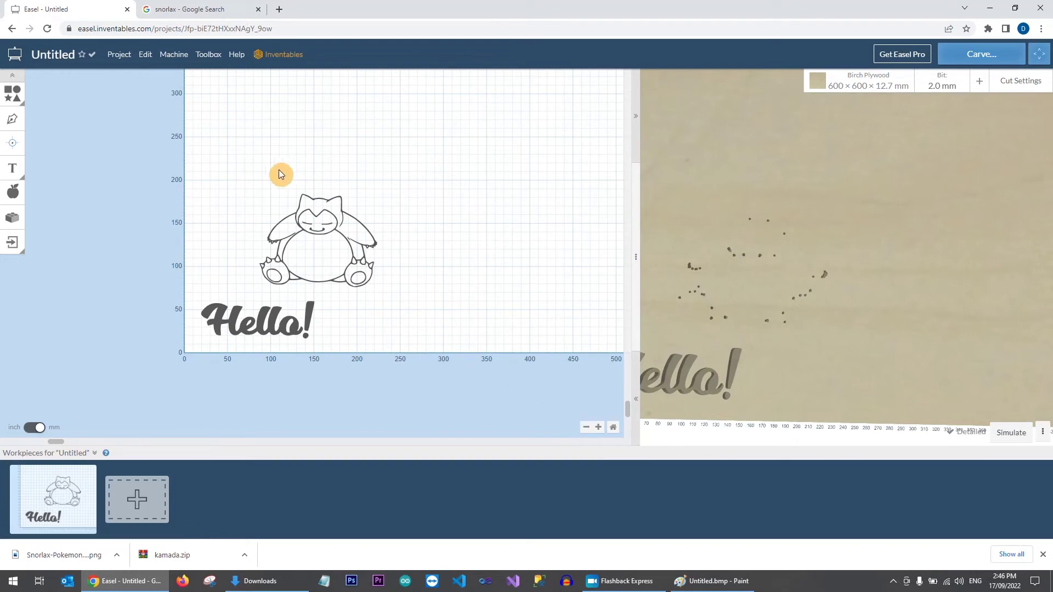
{"action": "left_click_drag", "start_coordinate": [253, 192], "coordinate": [389, 301]}
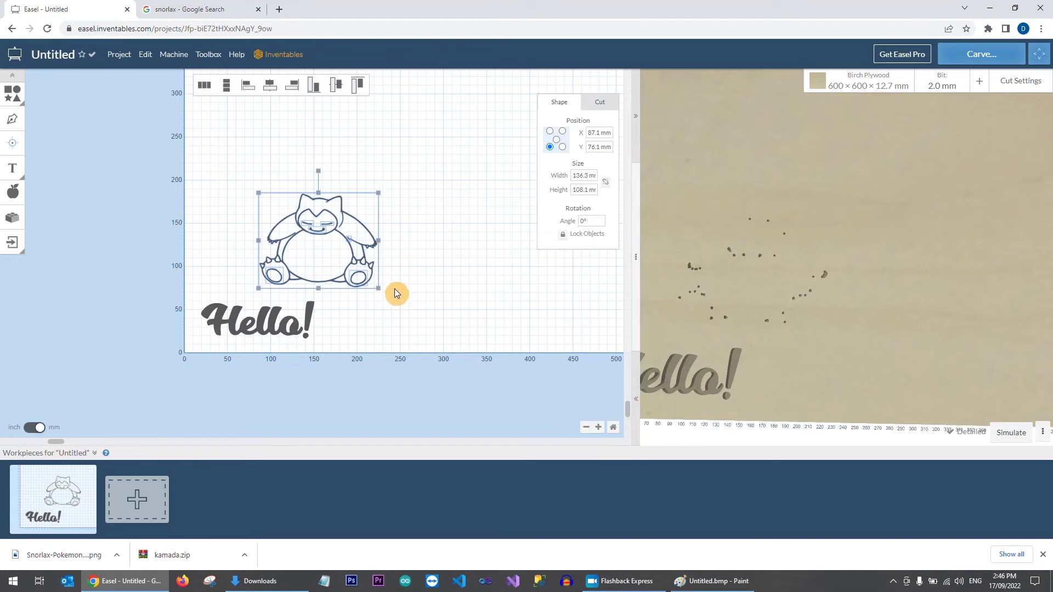
{"action": "left_click_drag", "start_coordinate": [379, 191], "coordinate": [517, 110]}
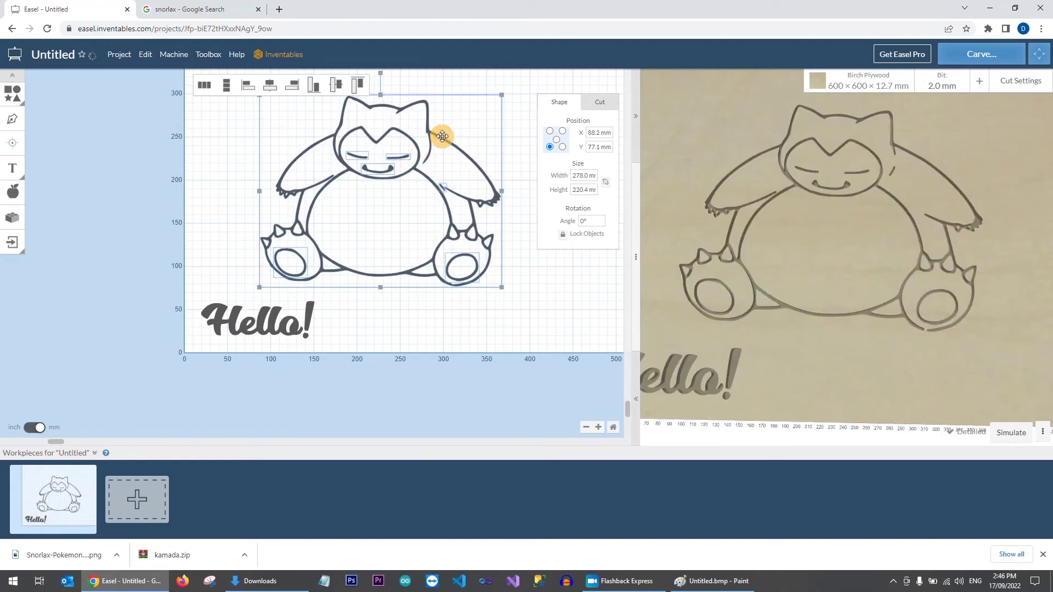
{"action": "left_click_drag", "start_coordinate": [501, 95], "coordinate": [532, 71]}
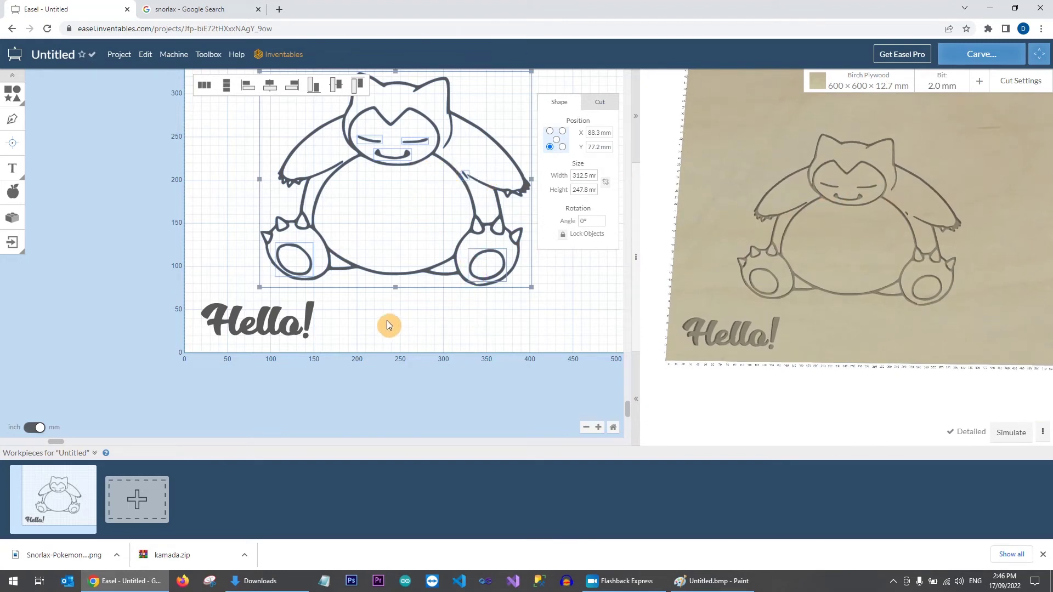
{"action": "left_click_drag", "start_coordinate": [530, 288], "coordinate": [556, 307]}
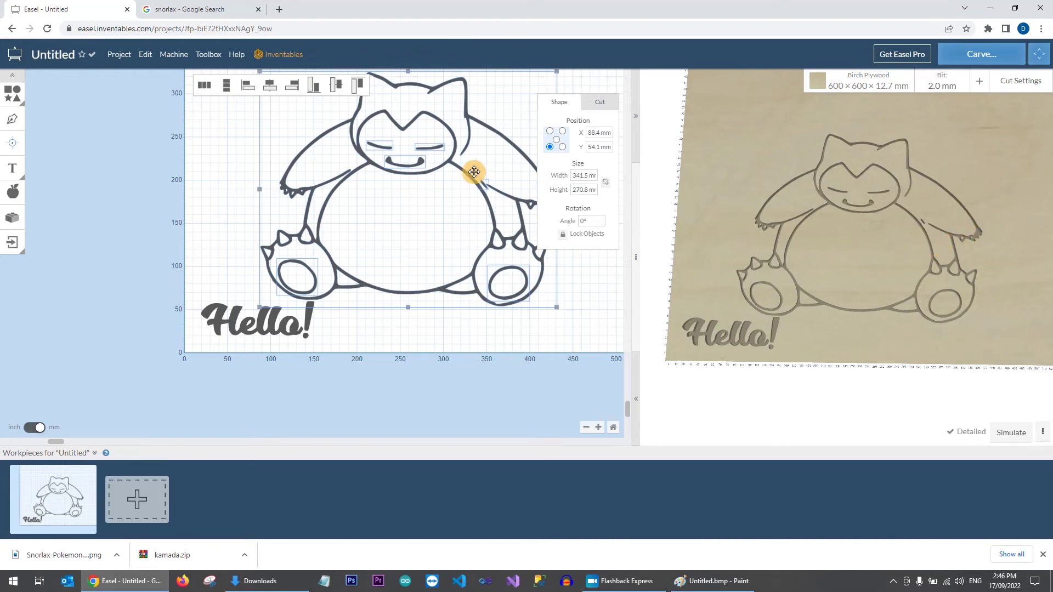
Move the enlarged Snorlax clear of "Hello!" to about X 77 mm, Y 75 mm, and bring the workpiece's full width into view
{"action": "left_click_drag", "start_coordinate": [410, 235], "coordinate": [400, 218]}
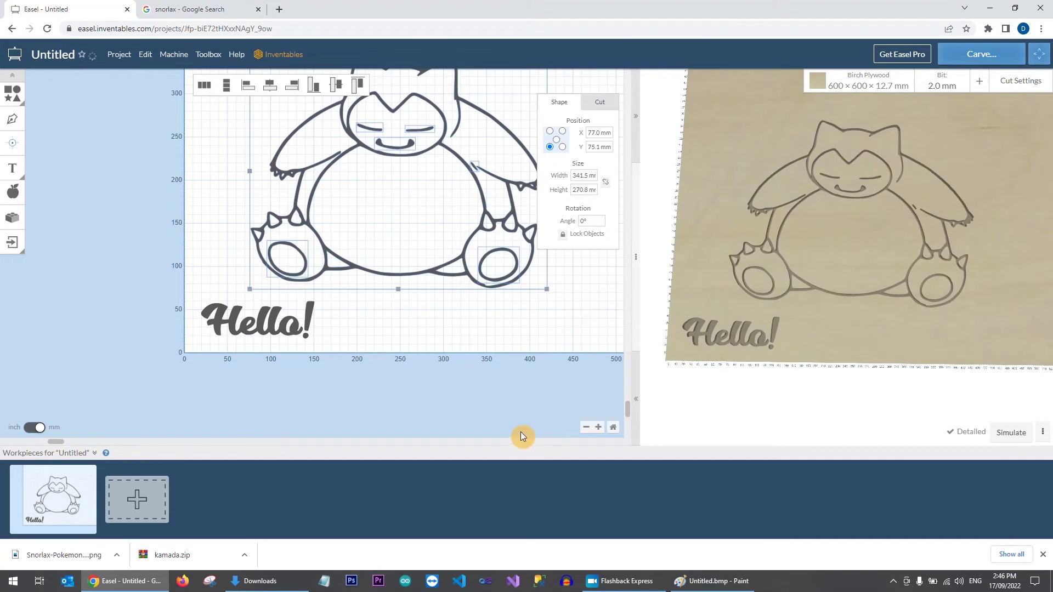
{"action": "left_click", "coordinate": [586, 431]}
{"action": "left_click", "coordinate": [586, 431]}
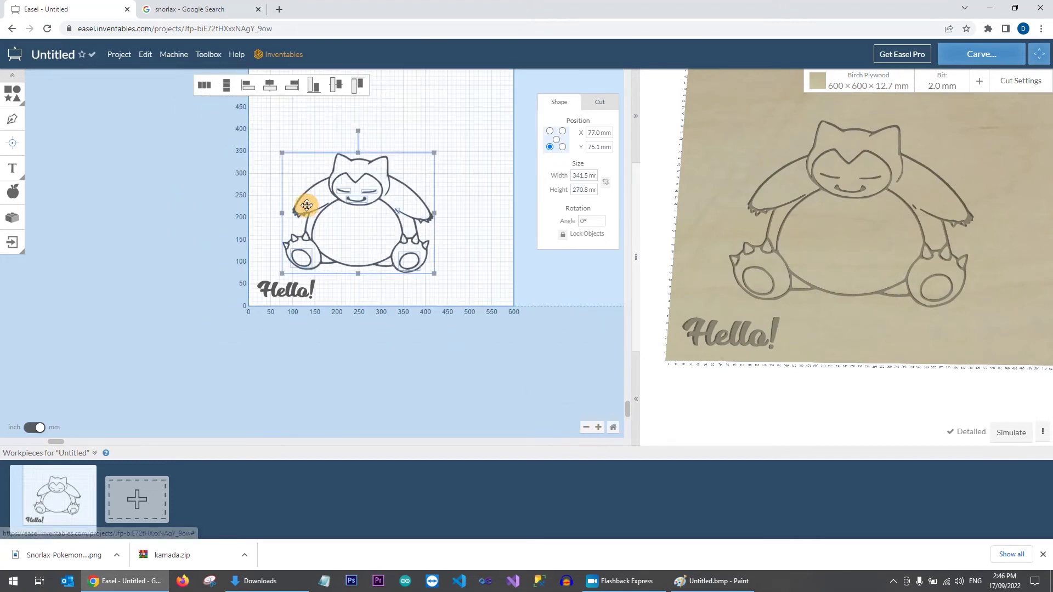
Move the Snorlax to about X 6 mm, Y 92 mm, and enlarge "Hello!" beneath it to about 241.9 mm wide and 79.9 mm high
{"action": "left_click_drag", "start_coordinate": [370, 245], "coordinate": [336, 235]}
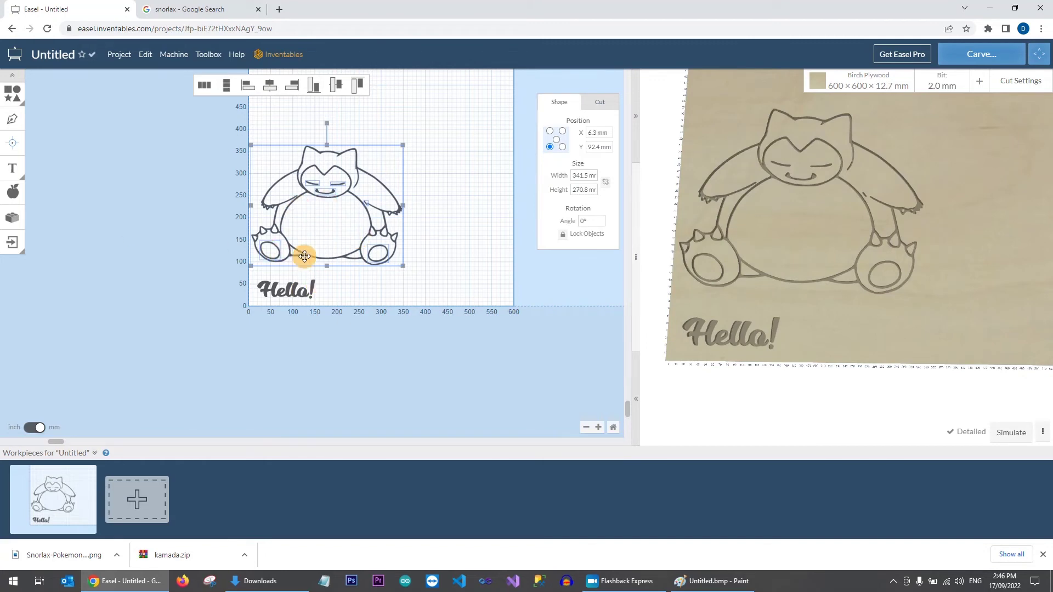
{"action": "left_click", "coordinate": [371, 303]}
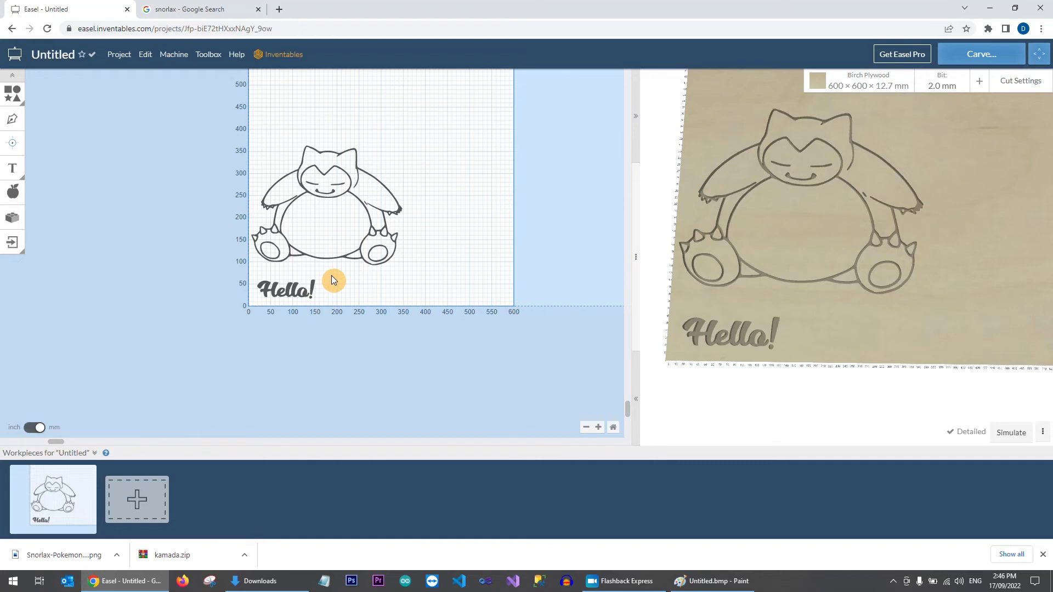
{"action": "left_click_drag", "start_coordinate": [329, 276], "coordinate": [245, 308]}
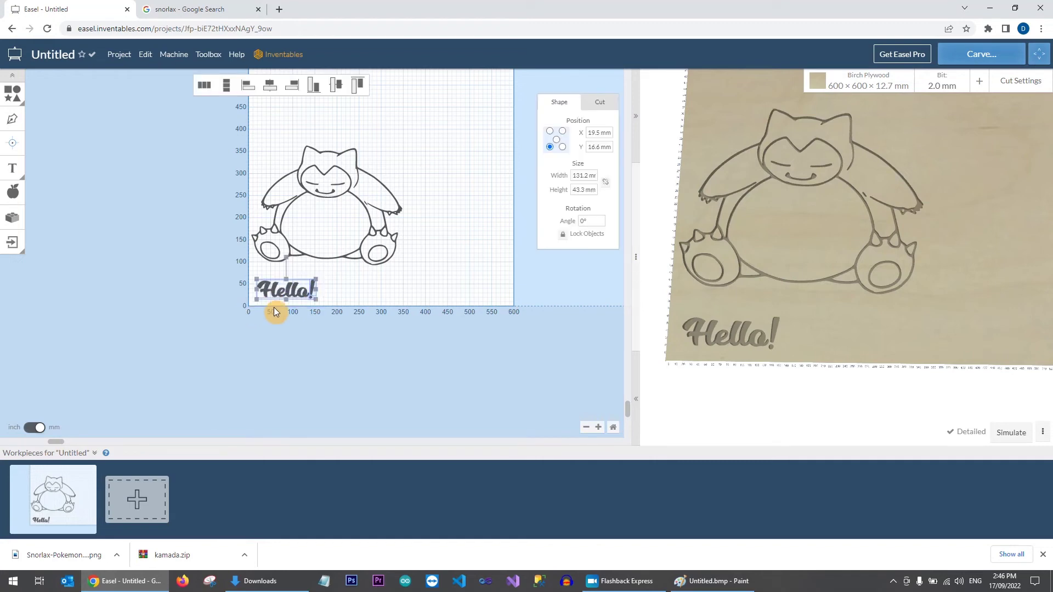
{"action": "mouse_move", "coordinate": [316, 279]}
{"action": "left_mouse_down"}
{"action": "mouse_move", "coordinate": [359, 259]}
{"action": "mouse_move", "coordinate": [313, 286]}
{"action": "left_mouse_up"}
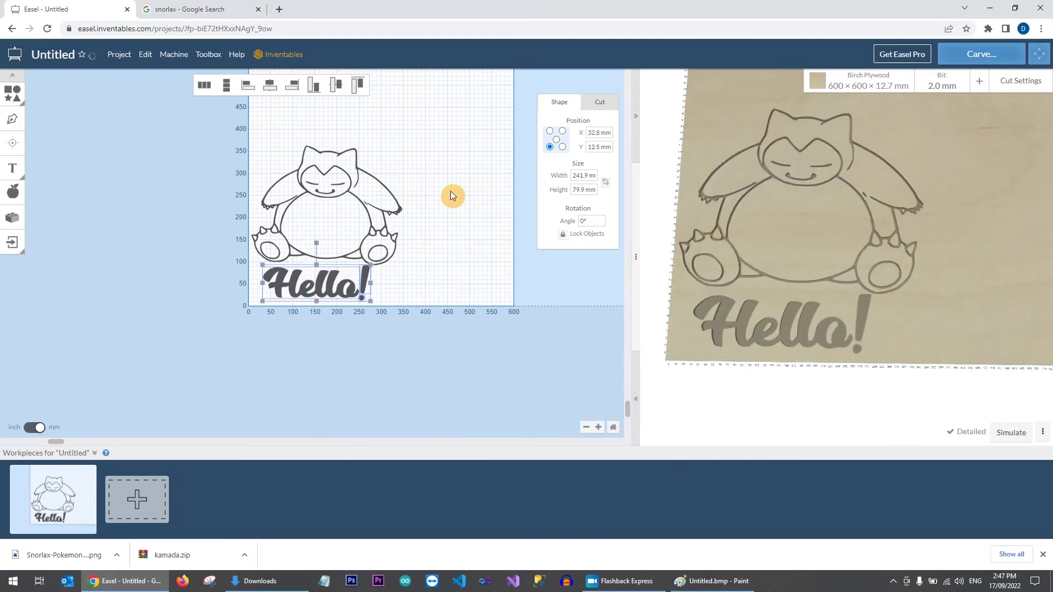
Move the Snorlax up to about X 4 mm, Y 112 mm, and shift "Hello!" beneath it to about X 44 mm, Y 20 mm
{"action": "left_click", "coordinate": [430, 181]}
{"action": "left_click_drag", "start_coordinate": [438, 157], "coordinate": [251, 263]}
{"action": "left_click_drag", "start_coordinate": [330, 228], "coordinate": [327, 220]}
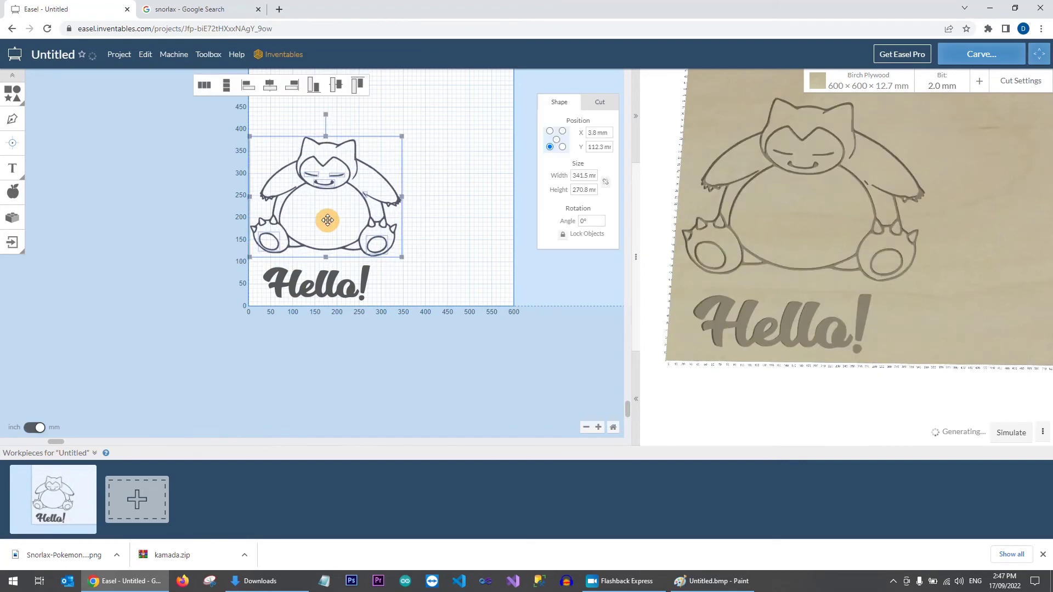
{"action": "left_click", "coordinate": [402, 285]}
{"action": "left_click_drag", "start_coordinate": [395, 265], "coordinate": [242, 326]}
{"action": "left_click_drag", "start_coordinate": [320, 290], "coordinate": [325, 287]}
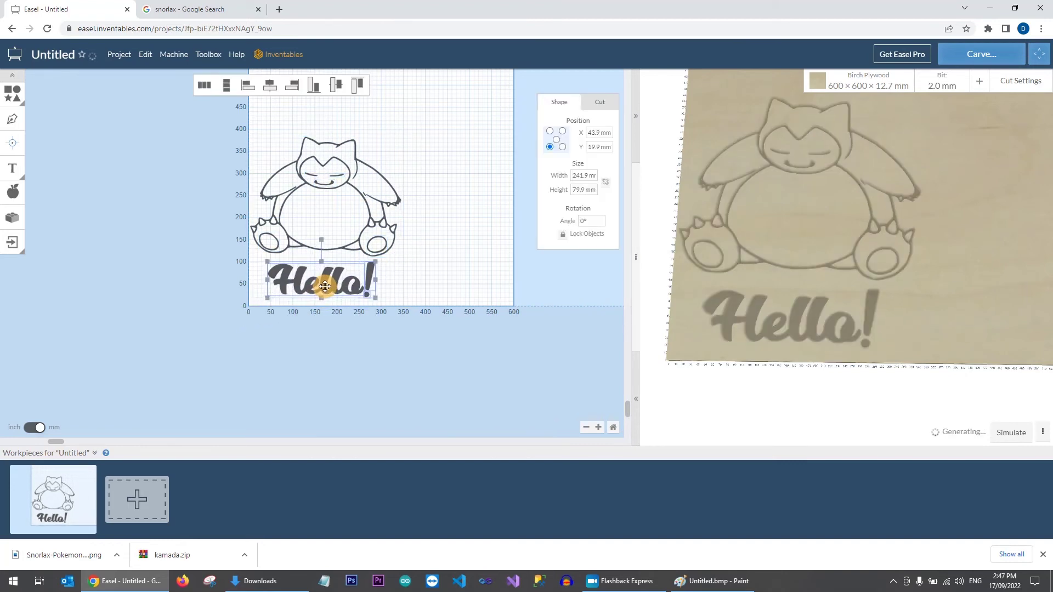
{"action": "left_click", "coordinate": [437, 266]}
{"action": "left_click_drag", "start_coordinate": [730, 174], "coordinate": [846, 229]}
{"action": "scroll", "coordinate": [845, 225], "scroll_direction": "up", "scroll_amount": 2}
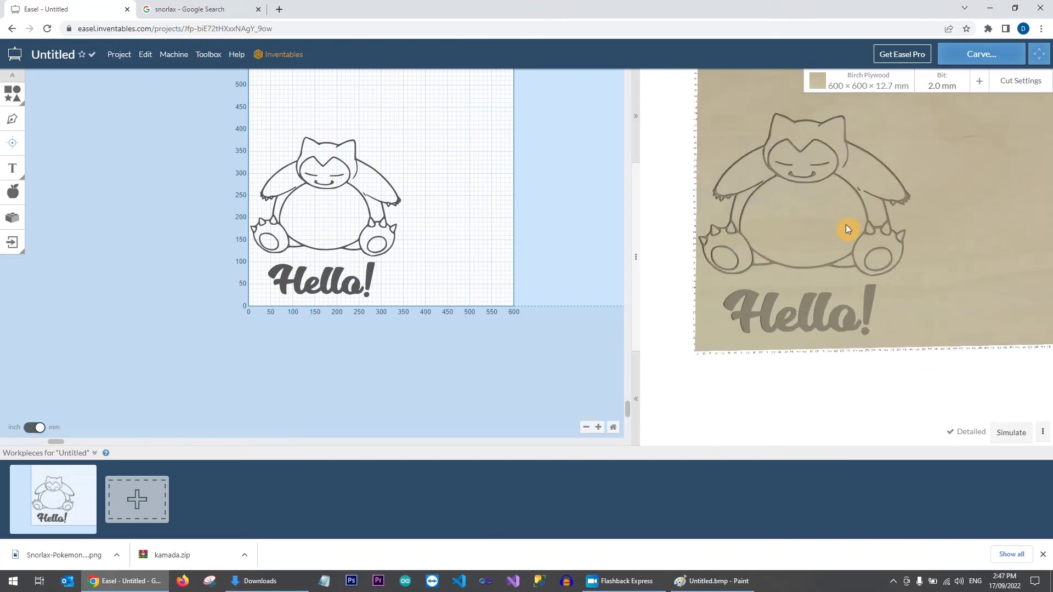
Select all the Snorlax shapes and set the X position of their centre to 175 mm
{"action": "left_click", "coordinate": [356, 146]}
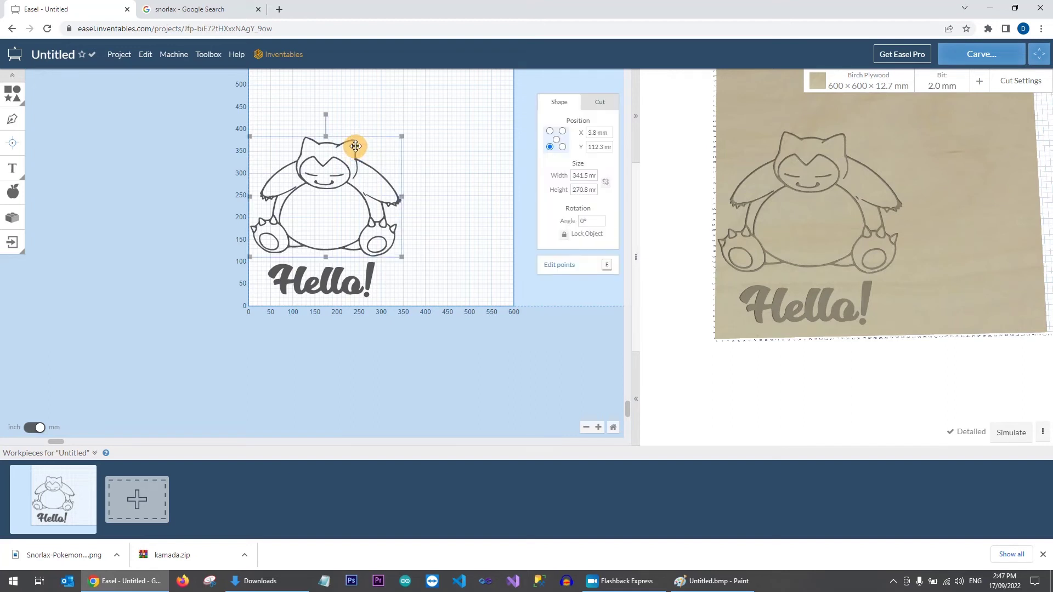
{"action": "left_click", "coordinate": [441, 164]}
{"action": "left_click_drag", "start_coordinate": [429, 135], "coordinate": [257, 254]}
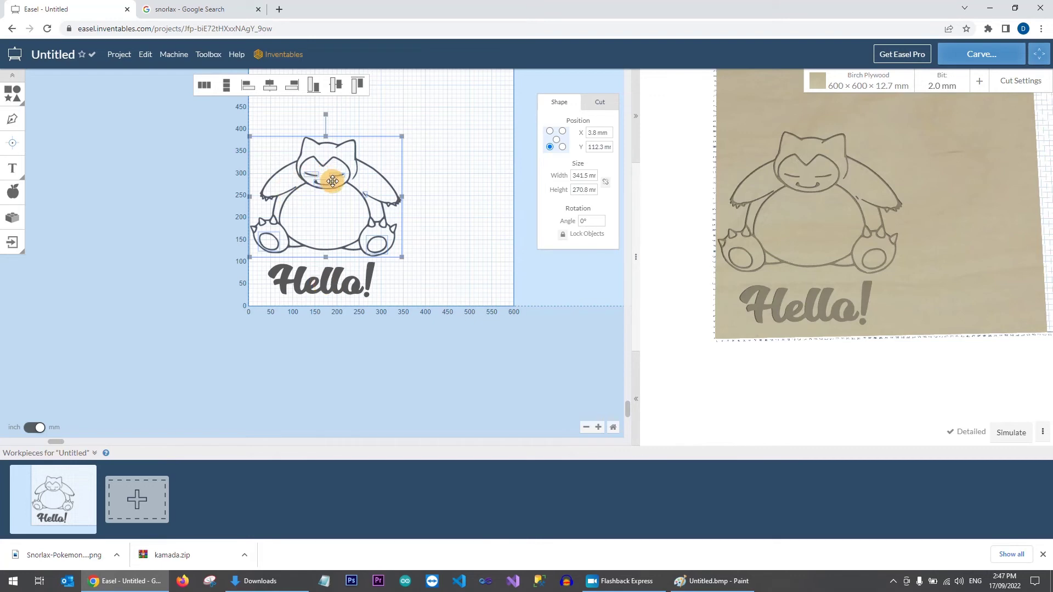
{"action": "left_click", "coordinate": [557, 141]}
{"action": "left_click", "coordinate": [604, 134]}
{"action": "left_click_drag", "start_coordinate": [604, 134], "coordinate": [585, 136]}
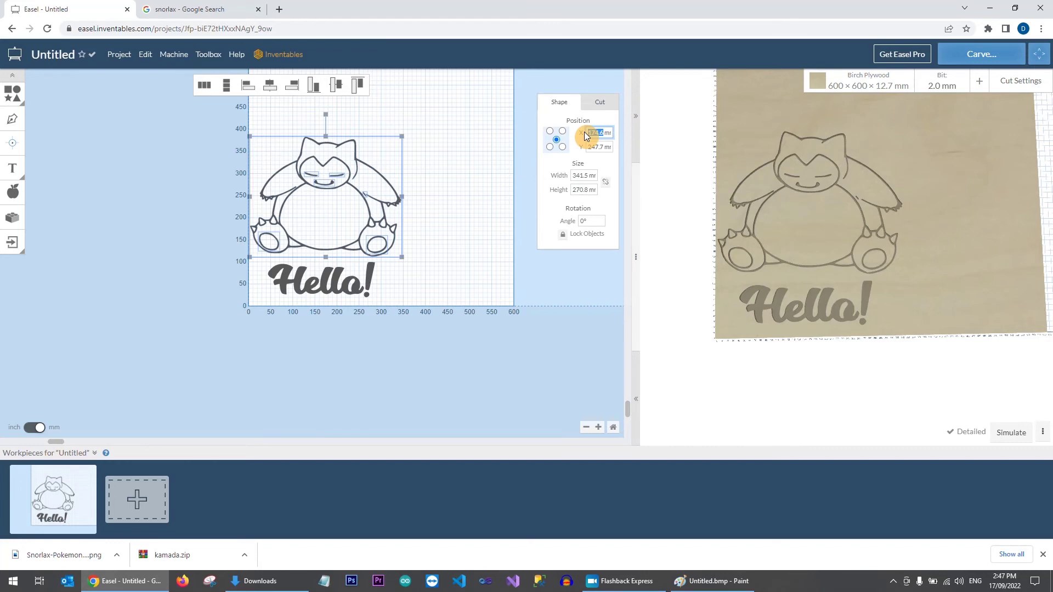
{"action": "type", "text": "175"}
{"action": "left_click", "coordinate": [404, 279]}
Align "Hello!" under the Snorlax by setting the X position of its centre to 175 mm
{"action": "left_click_drag", "start_coordinate": [403, 278], "coordinate": [266, 311]}
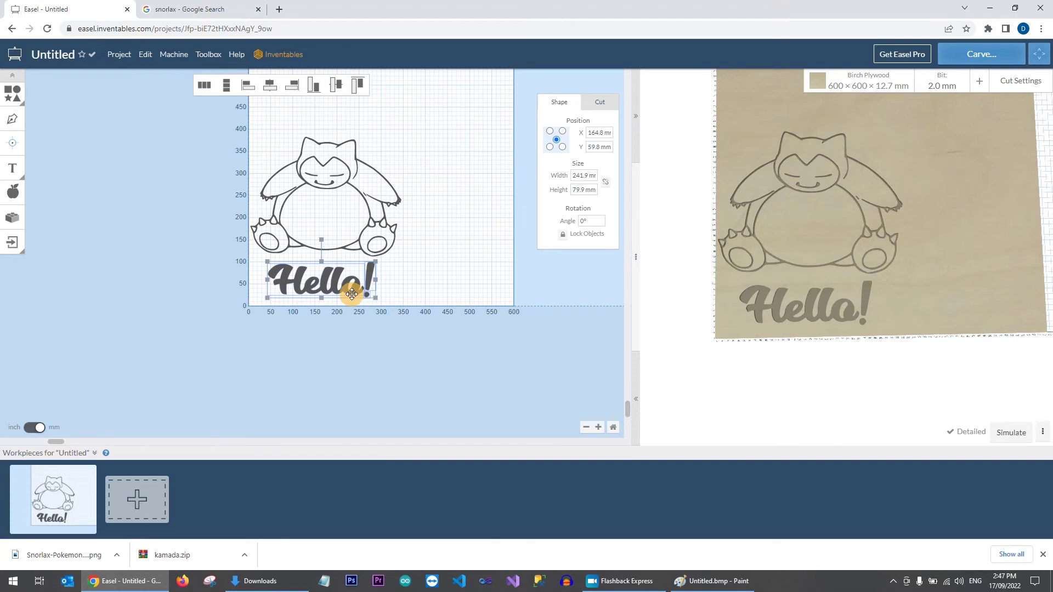
{"action": "left_click", "coordinate": [602, 134]}
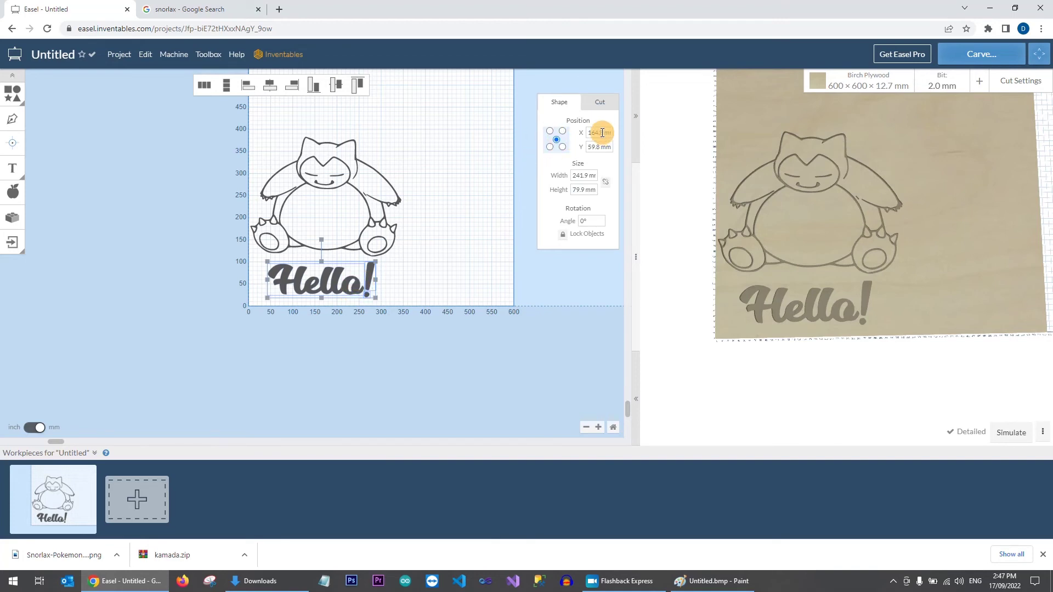
{"action": "left_click_drag", "start_coordinate": [604, 133], "coordinate": [576, 134]}
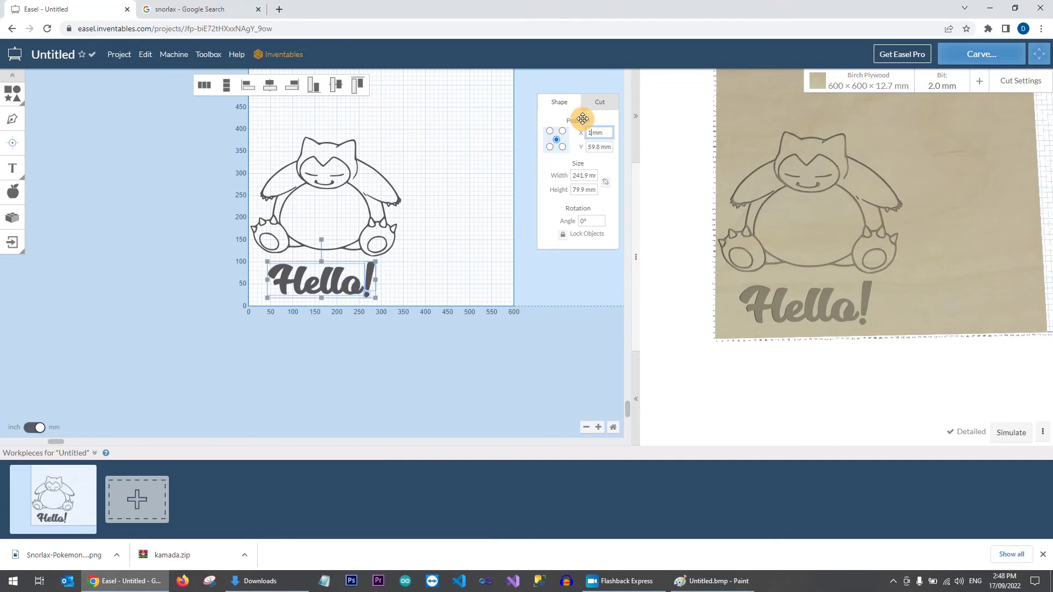
{"action": "type", "text": "175"}
{"action": "key", "text": "Return"}
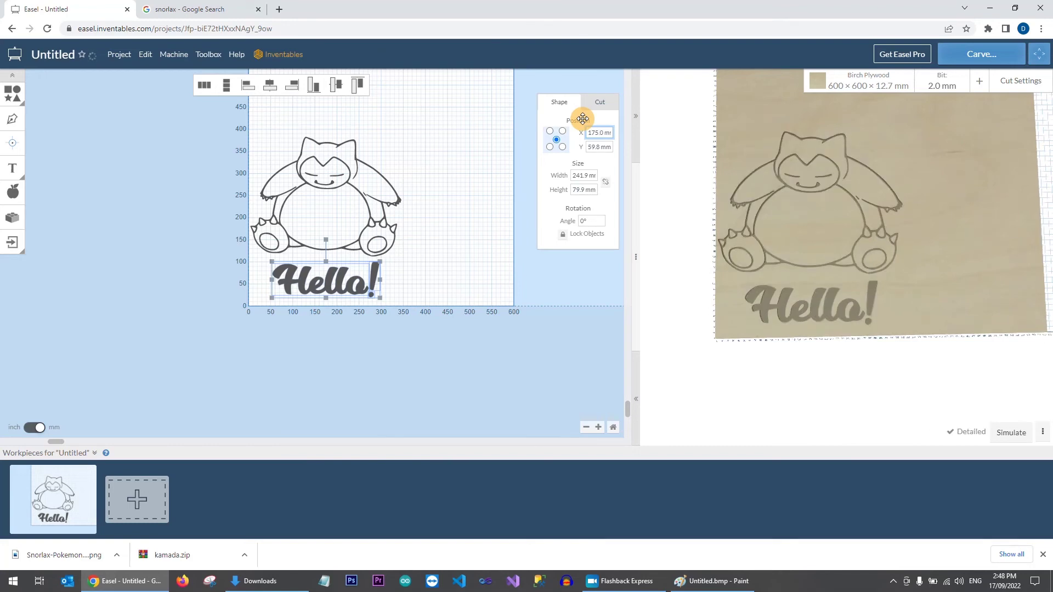
{"action": "left_click", "coordinate": [423, 218]}
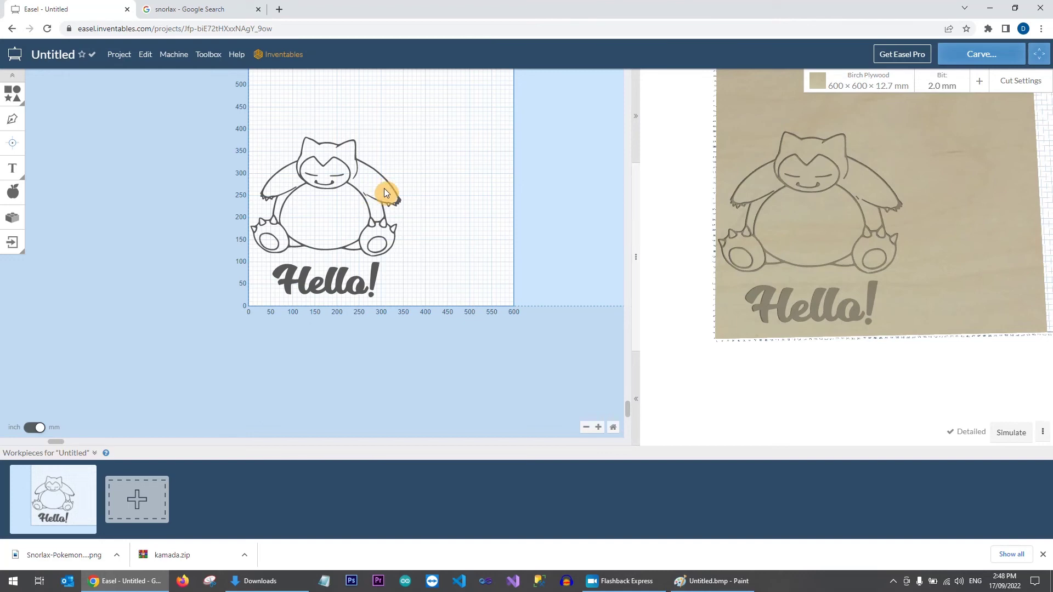
Reduce the cut depth of the "Hello!" lettering to about 6.1 mm
{"action": "left_click_drag", "start_coordinate": [412, 274], "coordinate": [264, 302]}
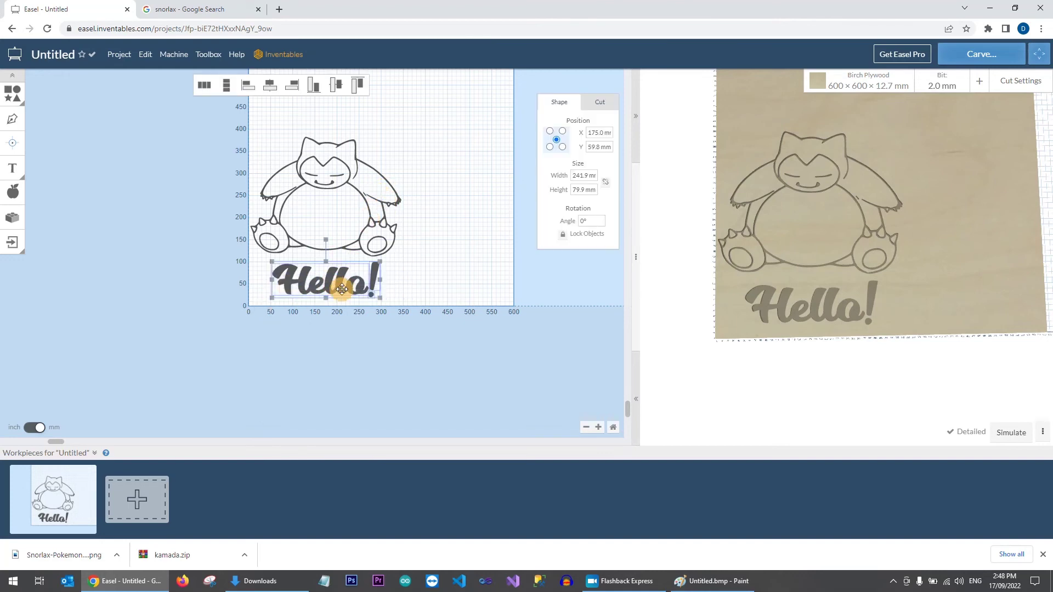
{"action": "left_click", "coordinate": [601, 104]}
{"action": "mouse_move", "coordinate": [582, 187]}
{"action": "left_mouse_down"}
{"action": "mouse_move", "coordinate": [580, 160]}
{"action": "mouse_move", "coordinate": [582, 175]}
{"action": "left_mouse_up"}
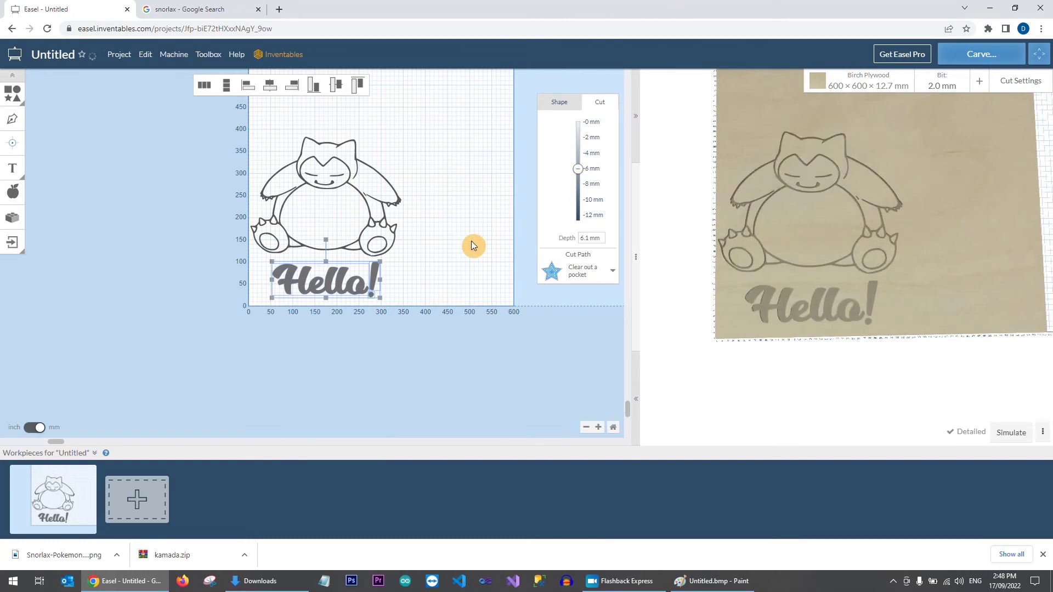
Select all the Snorlax shapes and set their cut depth to 3 mm
{"action": "left_click", "coordinate": [431, 201]}
{"action": "left_click_drag", "start_coordinate": [443, 126], "coordinate": [248, 255]}
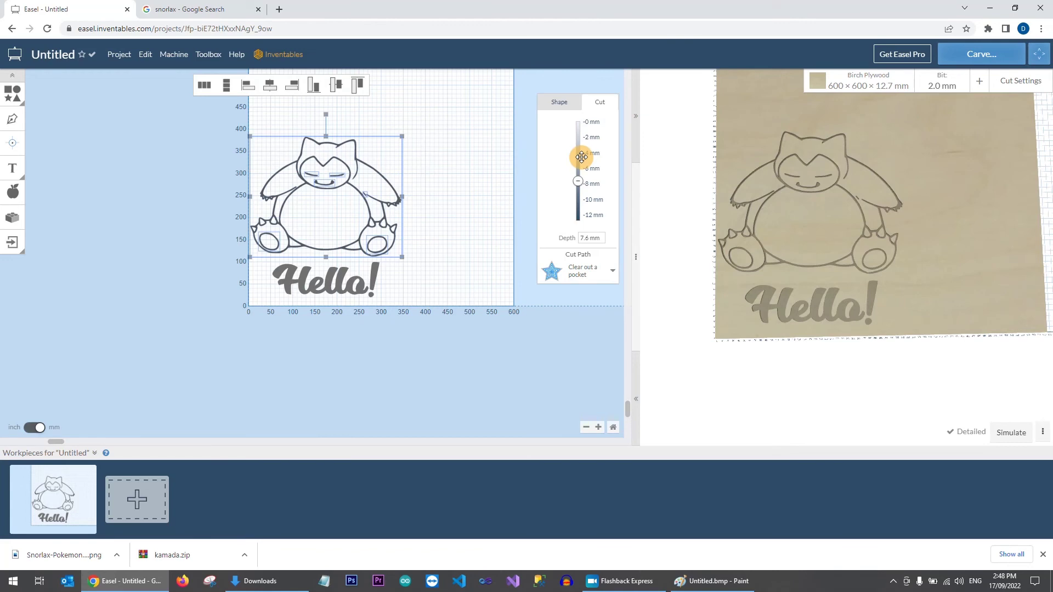
{"action": "left_click_drag", "start_coordinate": [583, 188], "coordinate": [577, 153]}
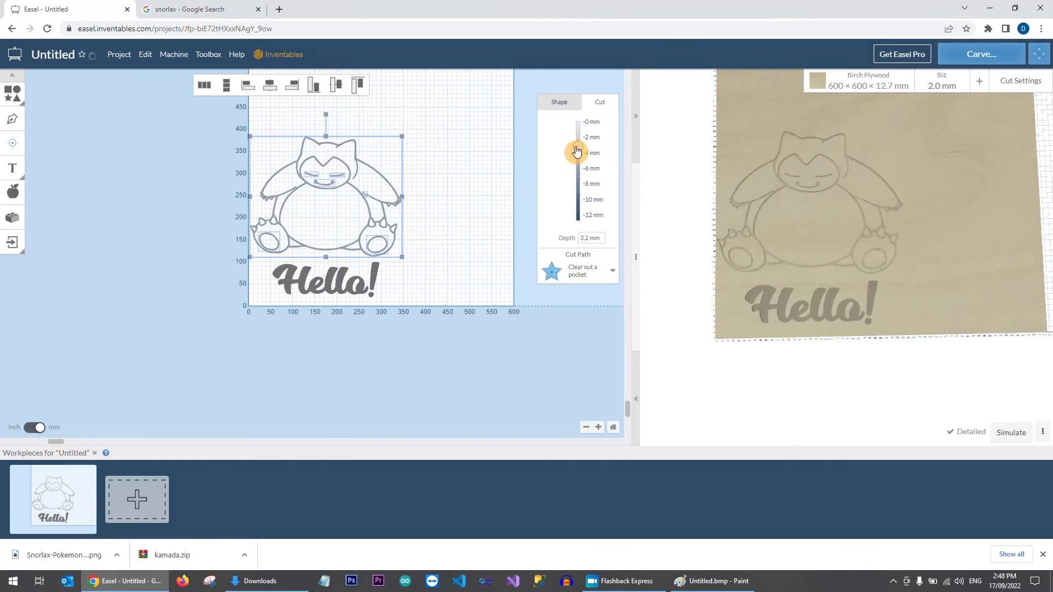
{"action": "left_click", "coordinate": [591, 237]}
{"action": "type", "text": "3"}
{"action": "key", "text": "Return"}
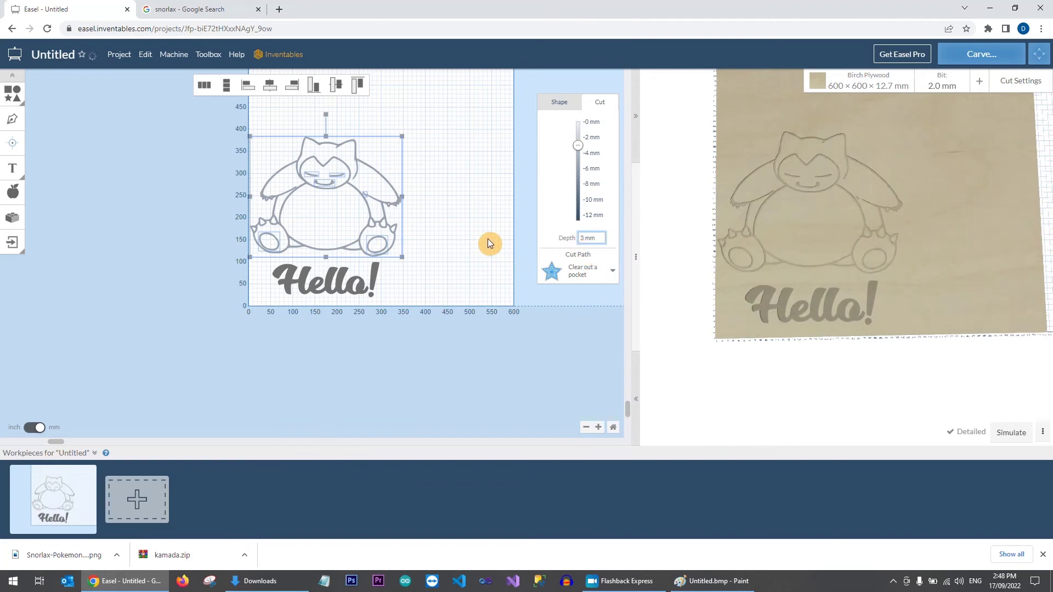
{"action": "left_click", "coordinate": [448, 178]}
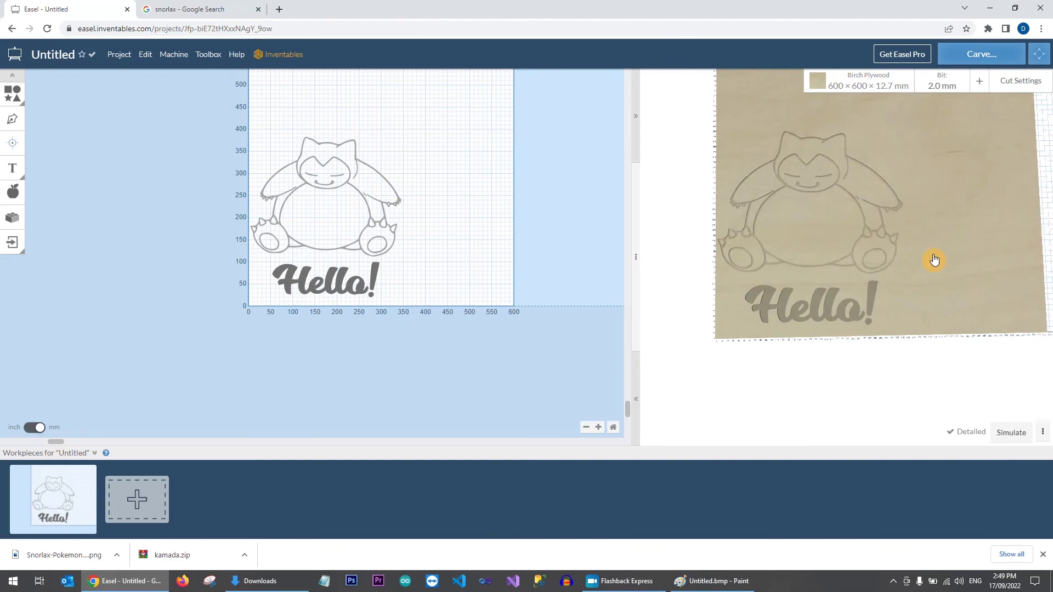
Simulate the carve to examine the toolpaths and estimated time, and check the cut settings
{"action": "left_click", "coordinate": [1010, 434]}
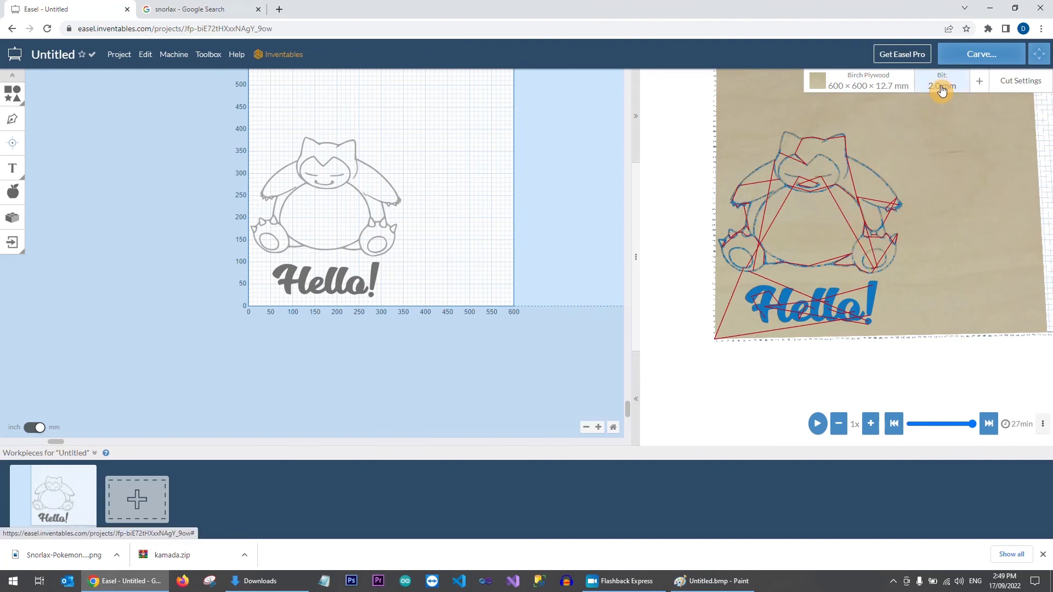
{"action": "left_click", "coordinate": [1026, 84]}
{"action": "left_click", "coordinate": [1026, 83]}
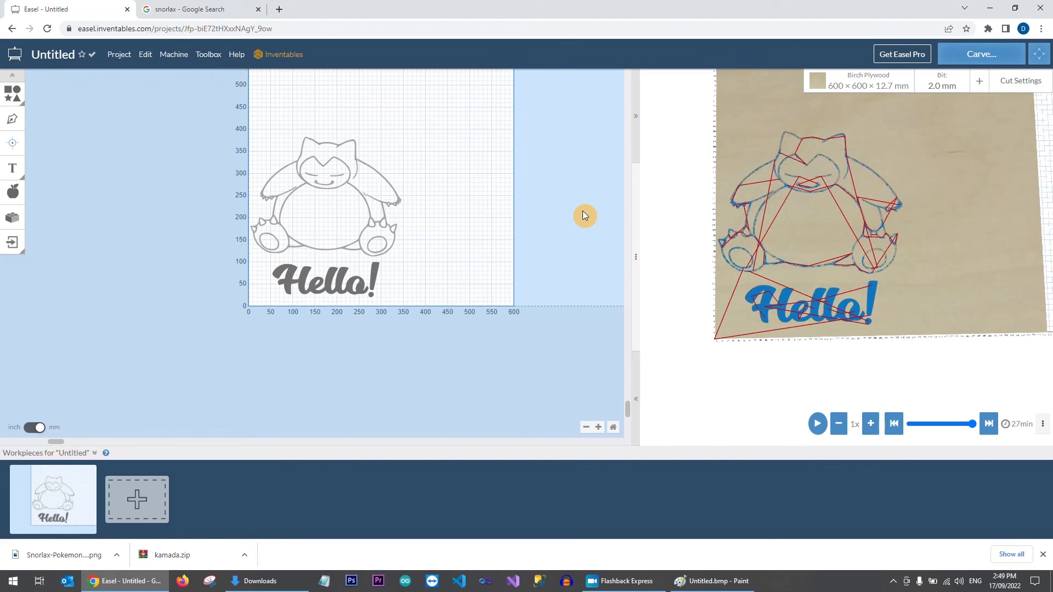
Rename the project to Snorlax and download its g-code
{"action": "left_click", "coordinate": [53, 57]}
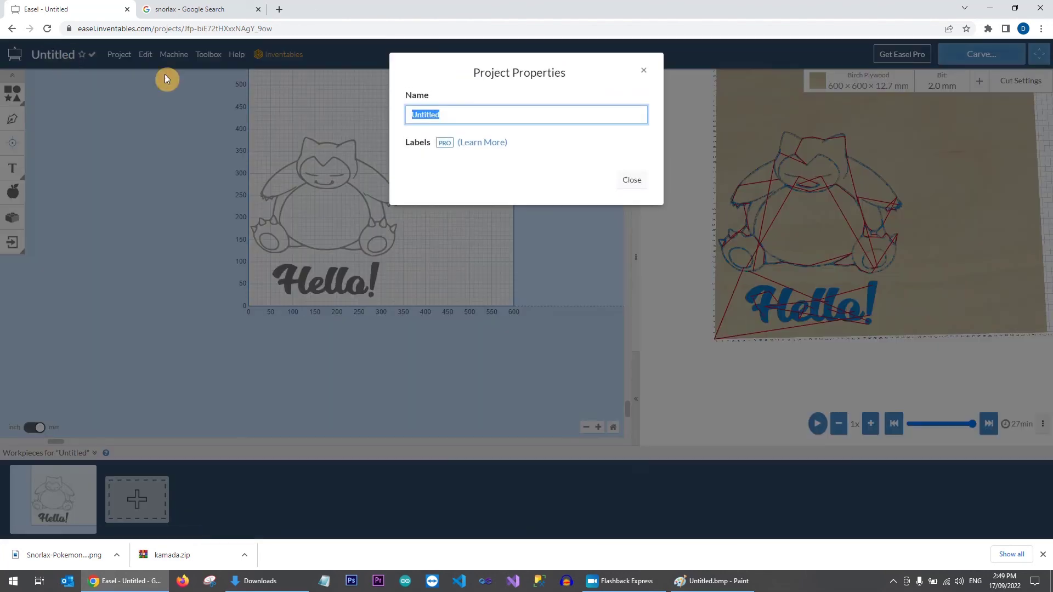
{"action": "type", "text": "Sno"}
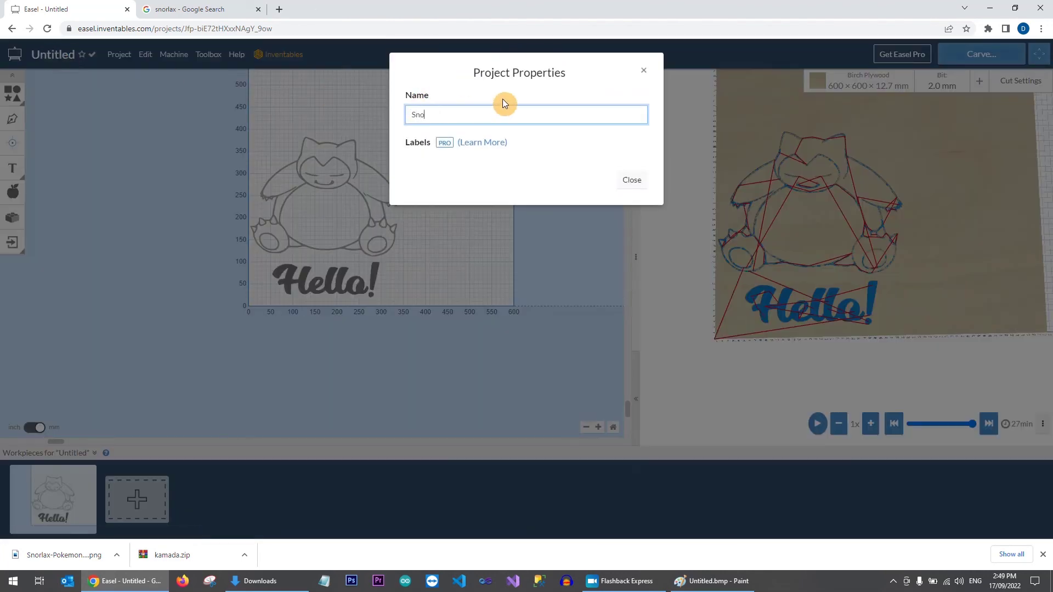
{"action": "type", "text": "rlax"}
{"action": "key", "text": "Return"}
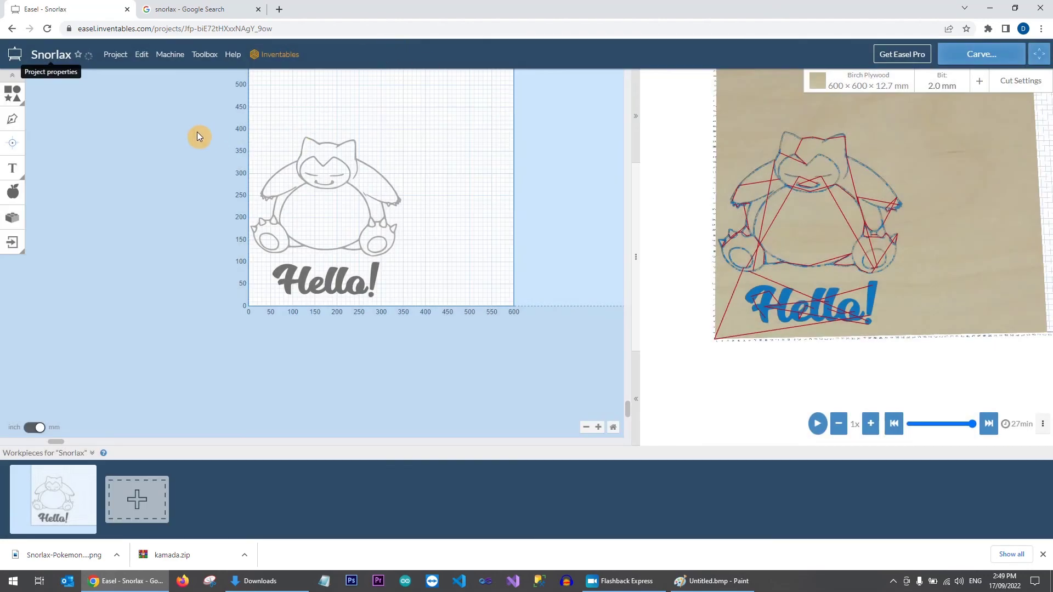
{"action": "left_click", "coordinate": [119, 57]}
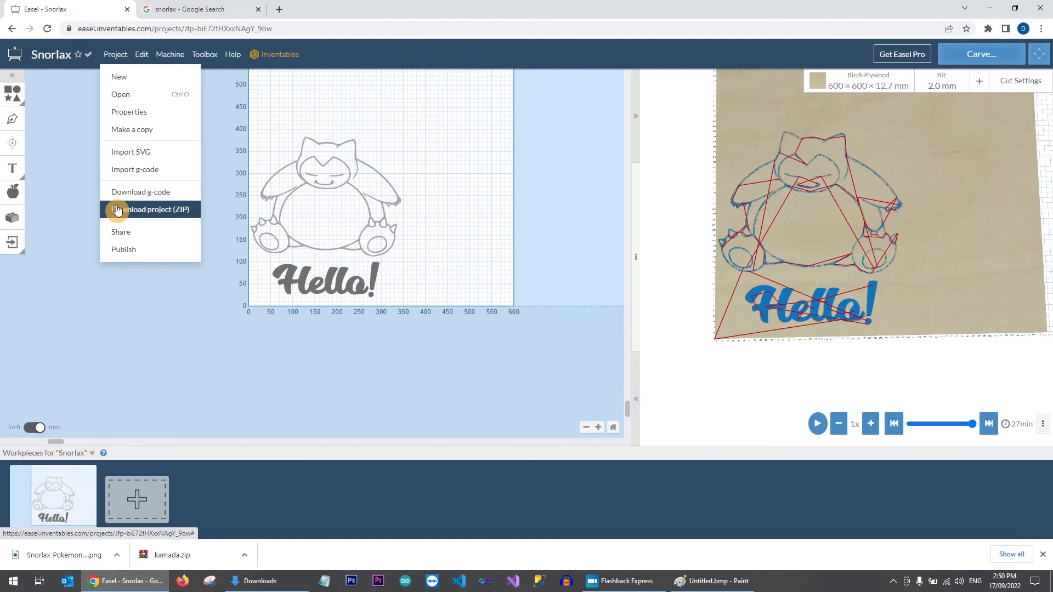
{"action": "left_click", "coordinate": [144, 194]}
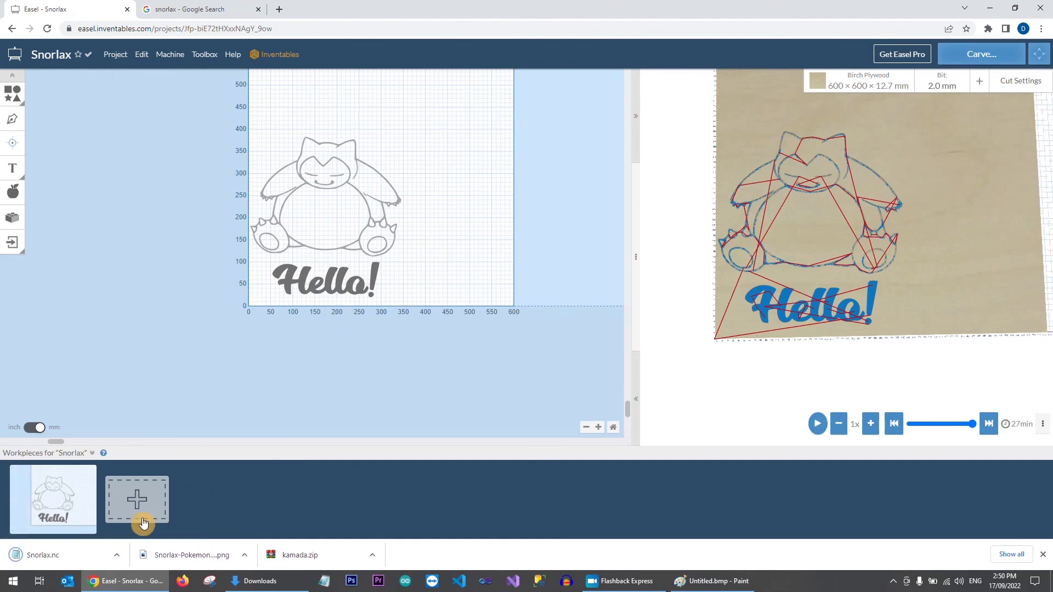